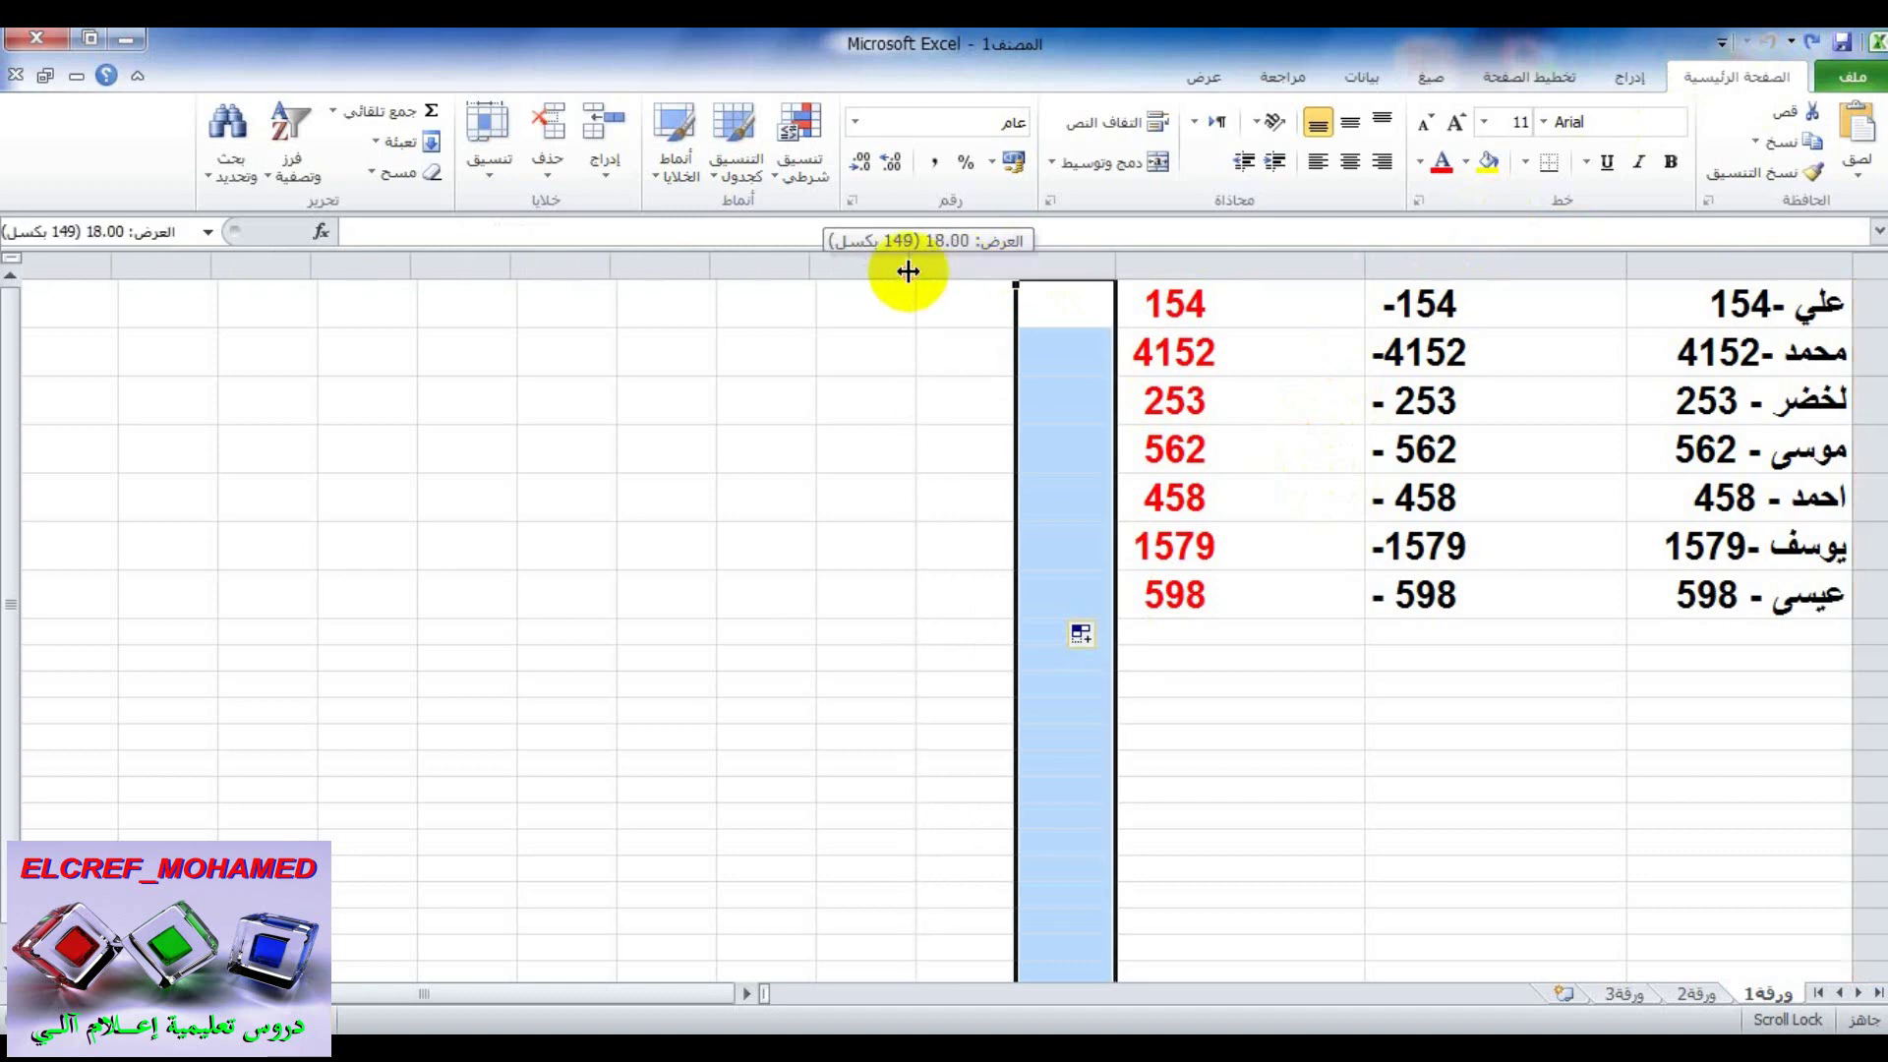
# Widen column E and enter the formula =TRIM(C1) in cell D1.
pyautogui.click(999, 321)
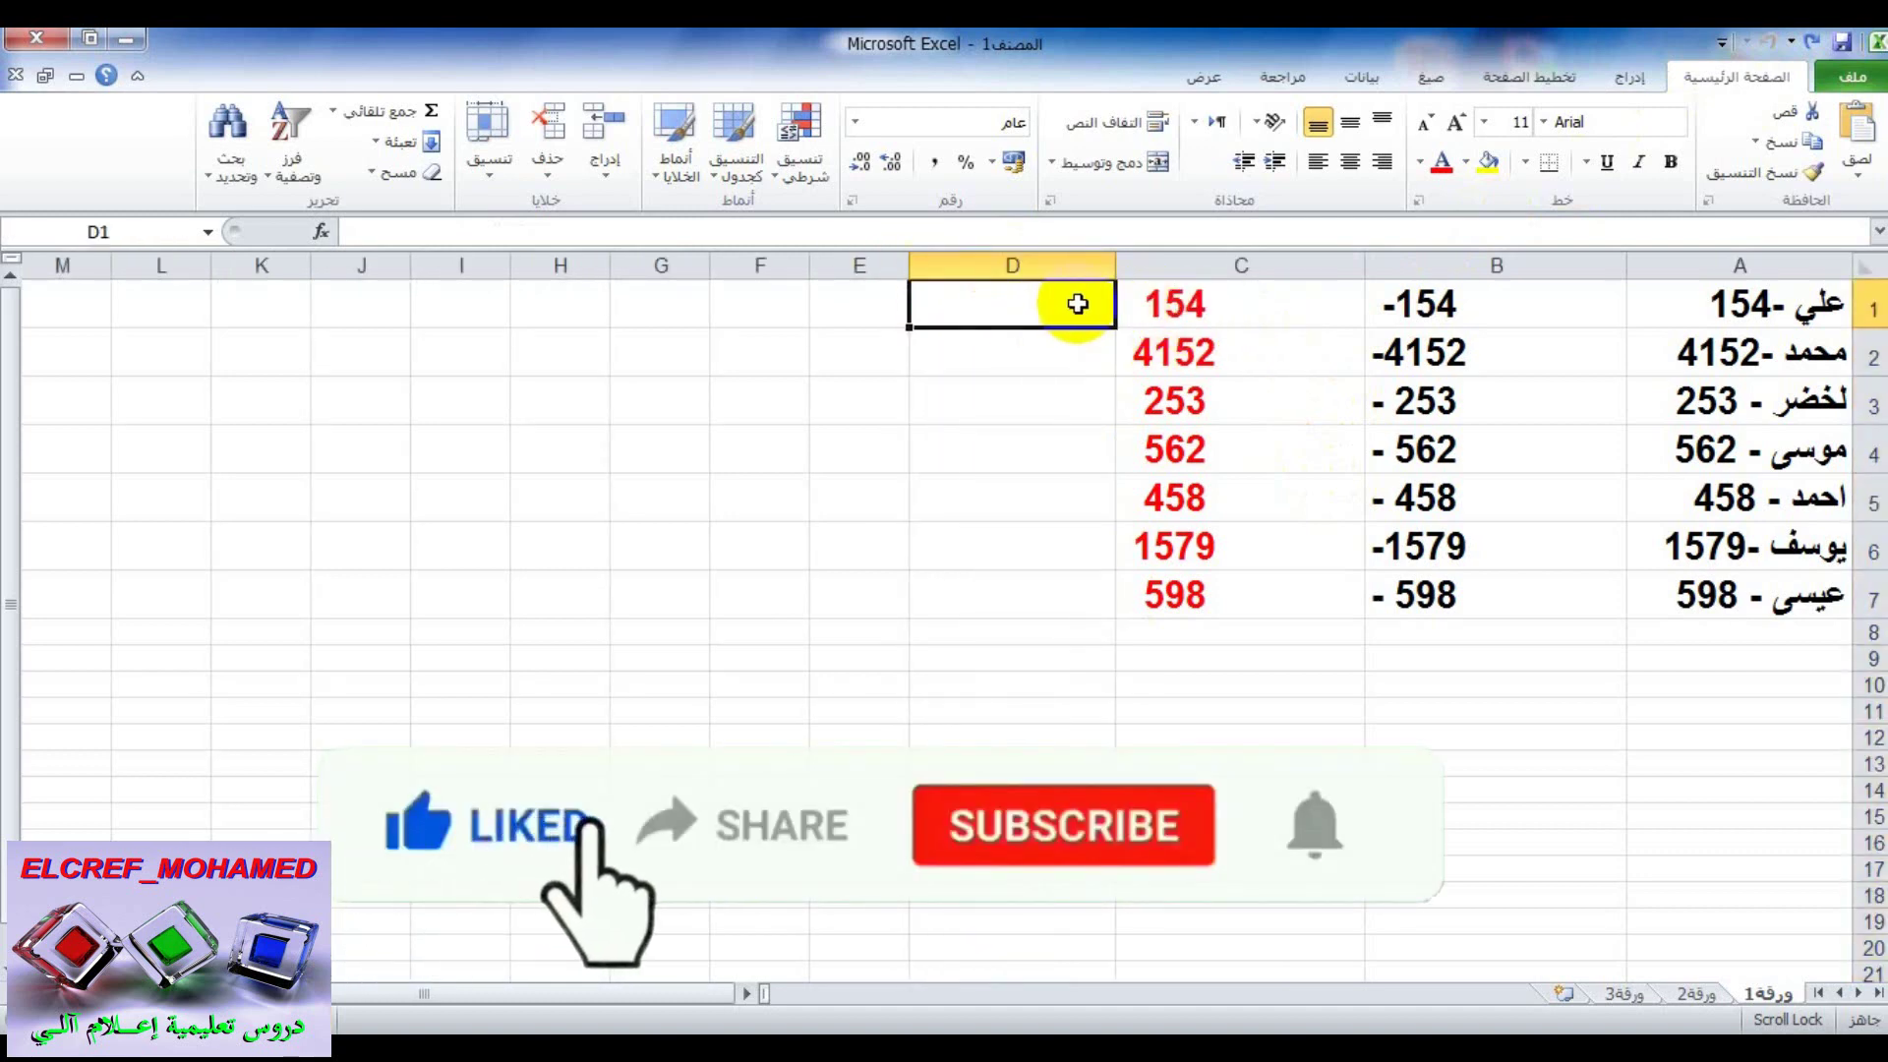
pyautogui.moveTo(811, 270); pyautogui.dragTo(698, 271)
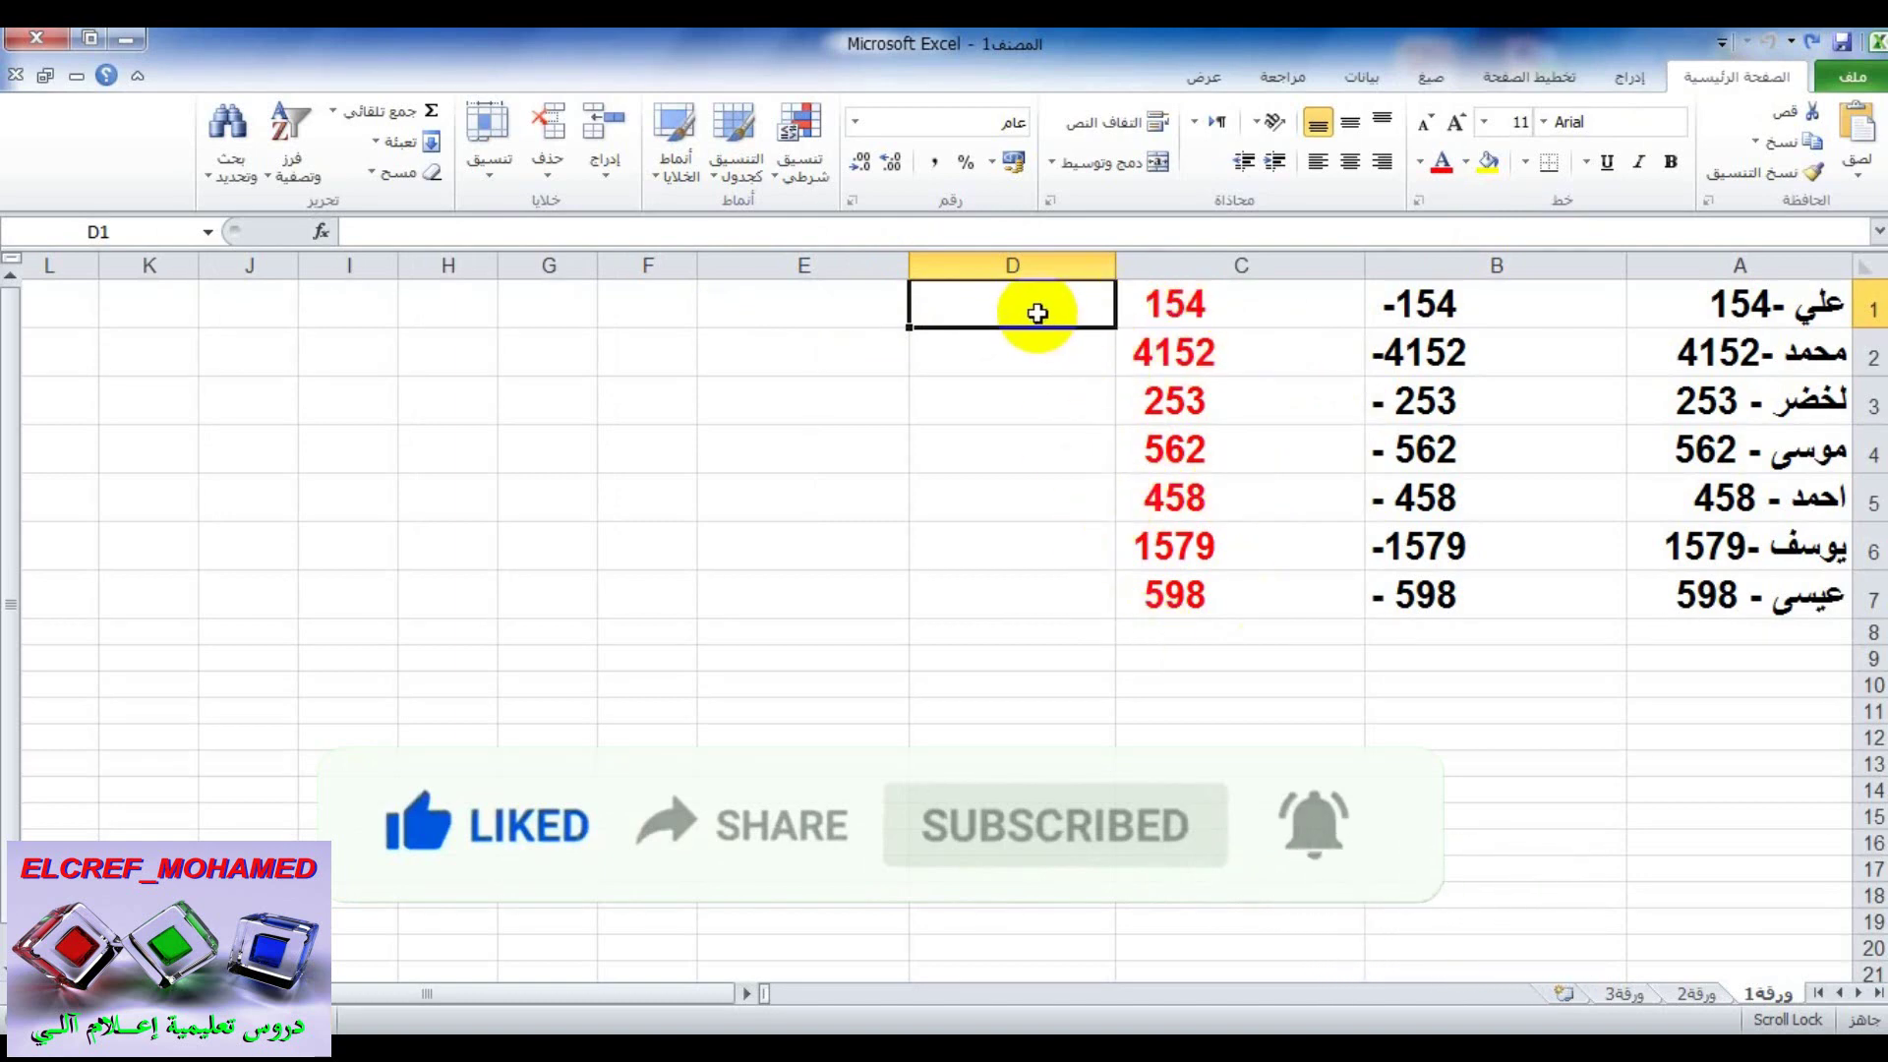
pyautogui.write('=')
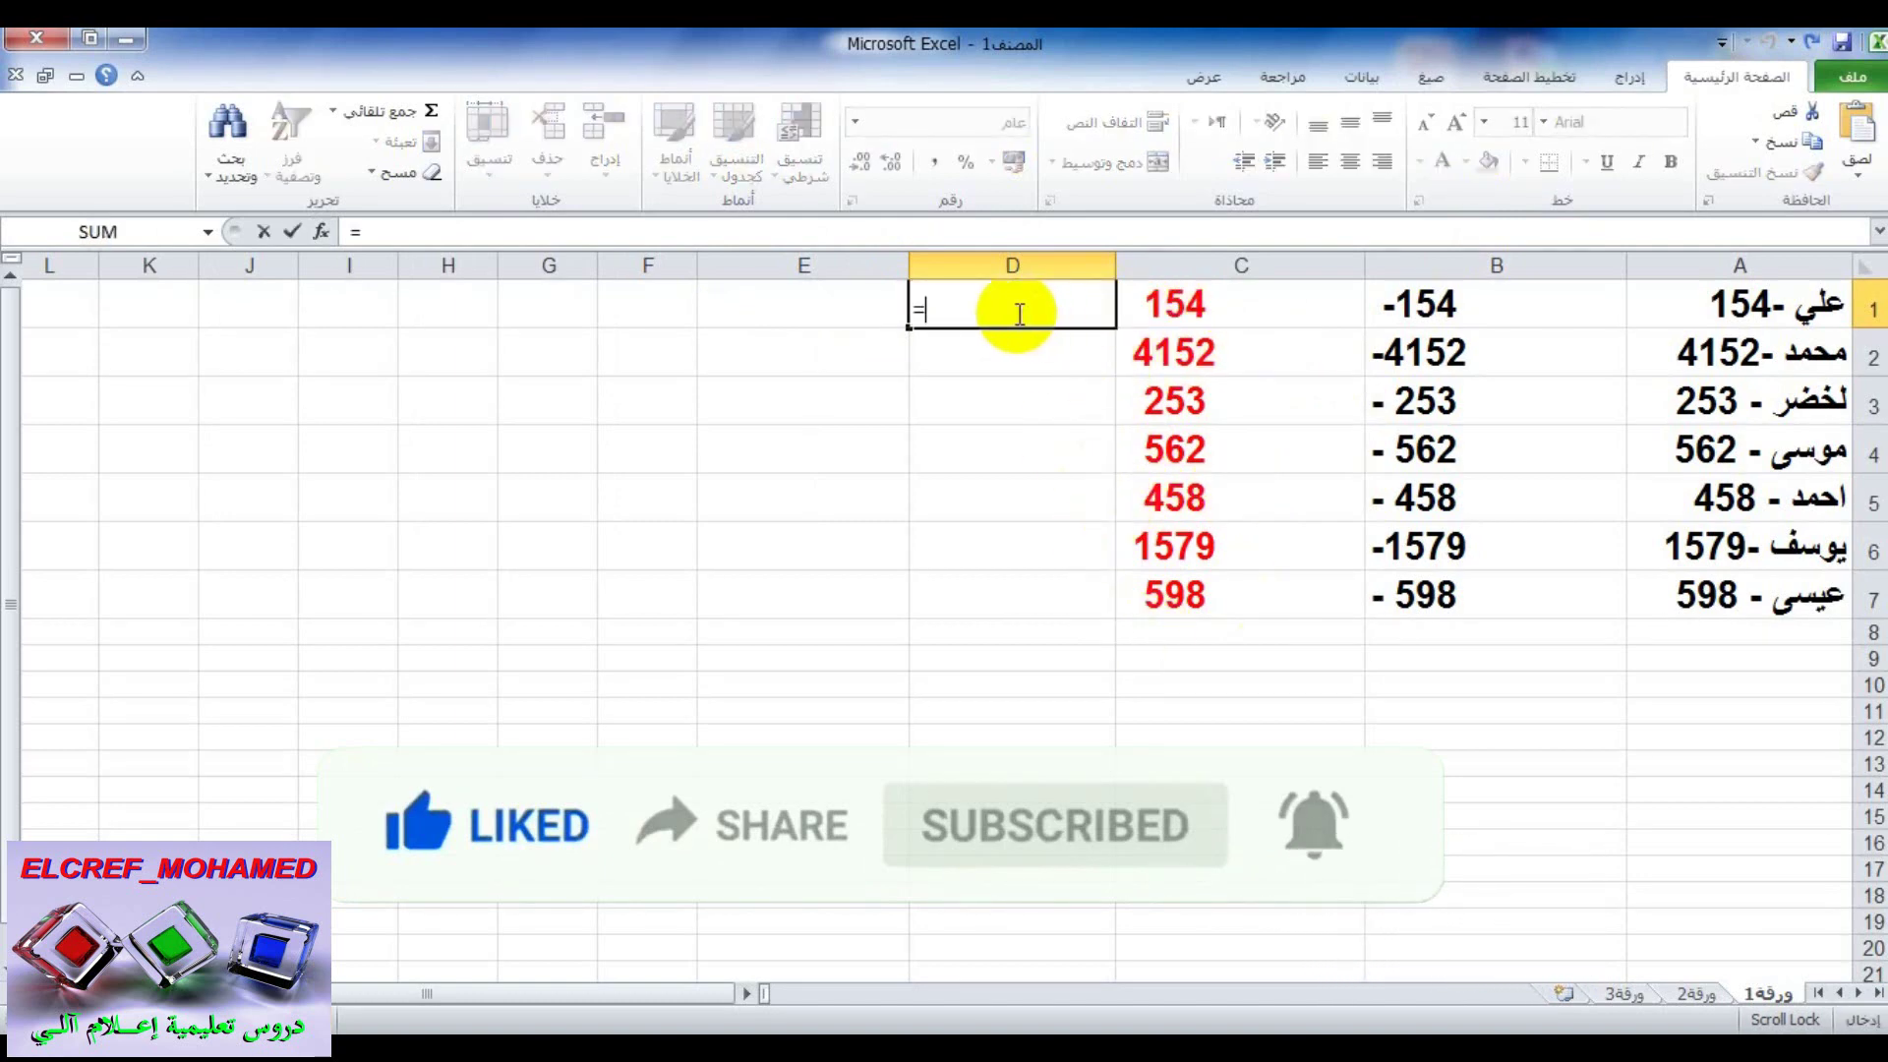
pyautogui.write('tr')
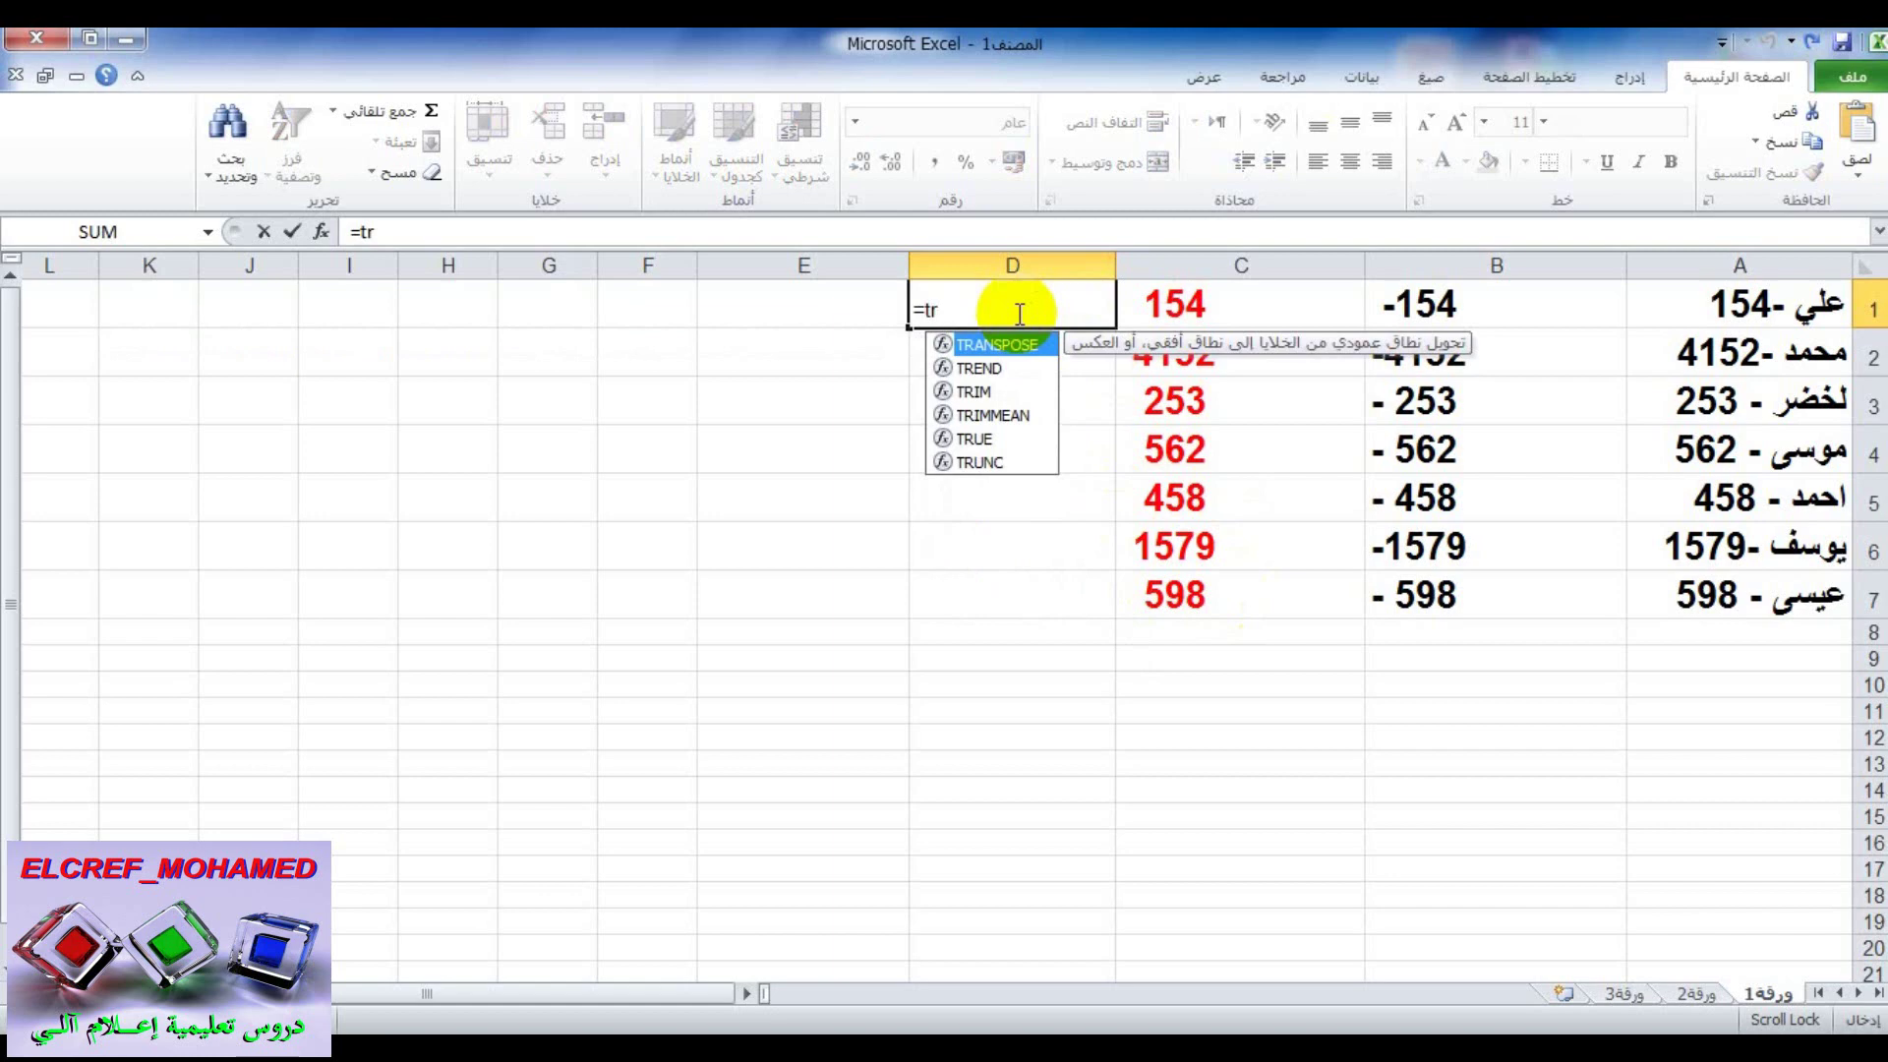
pyautogui.doubleClick(989, 392)
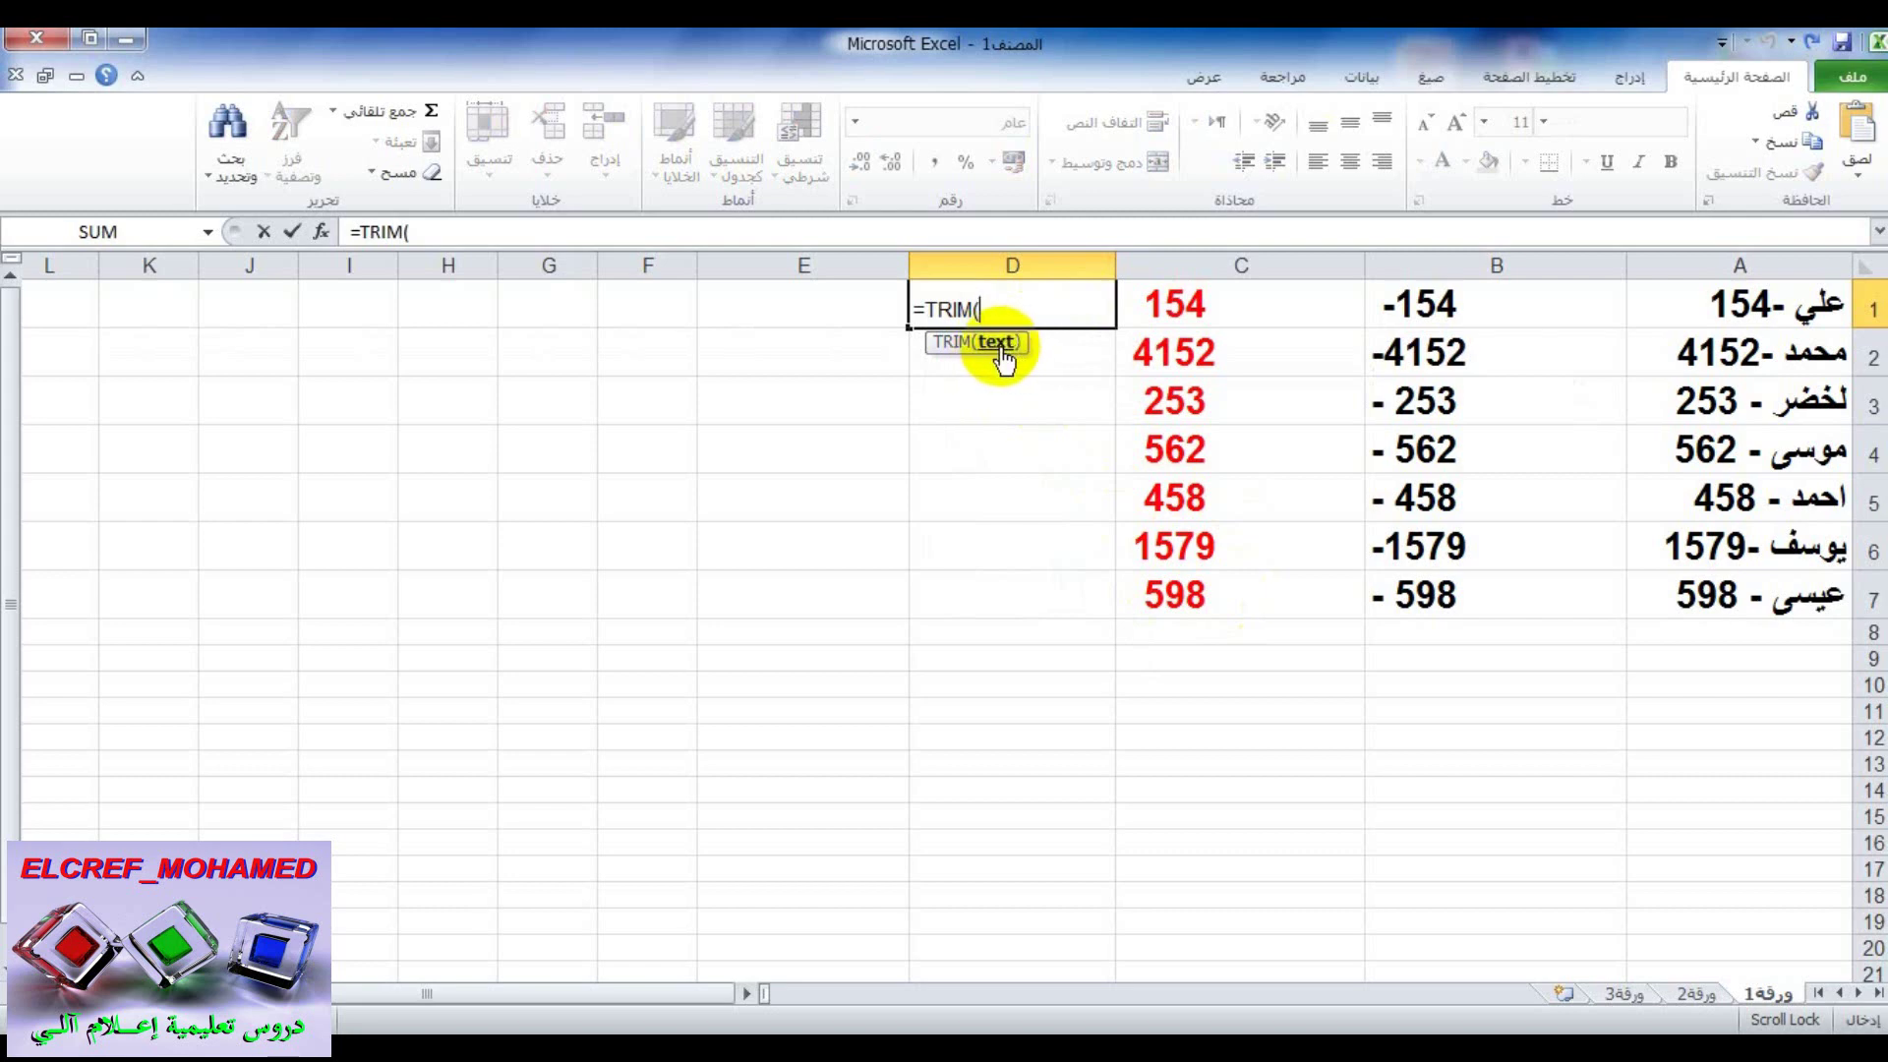
pyautogui.click(1193, 311)
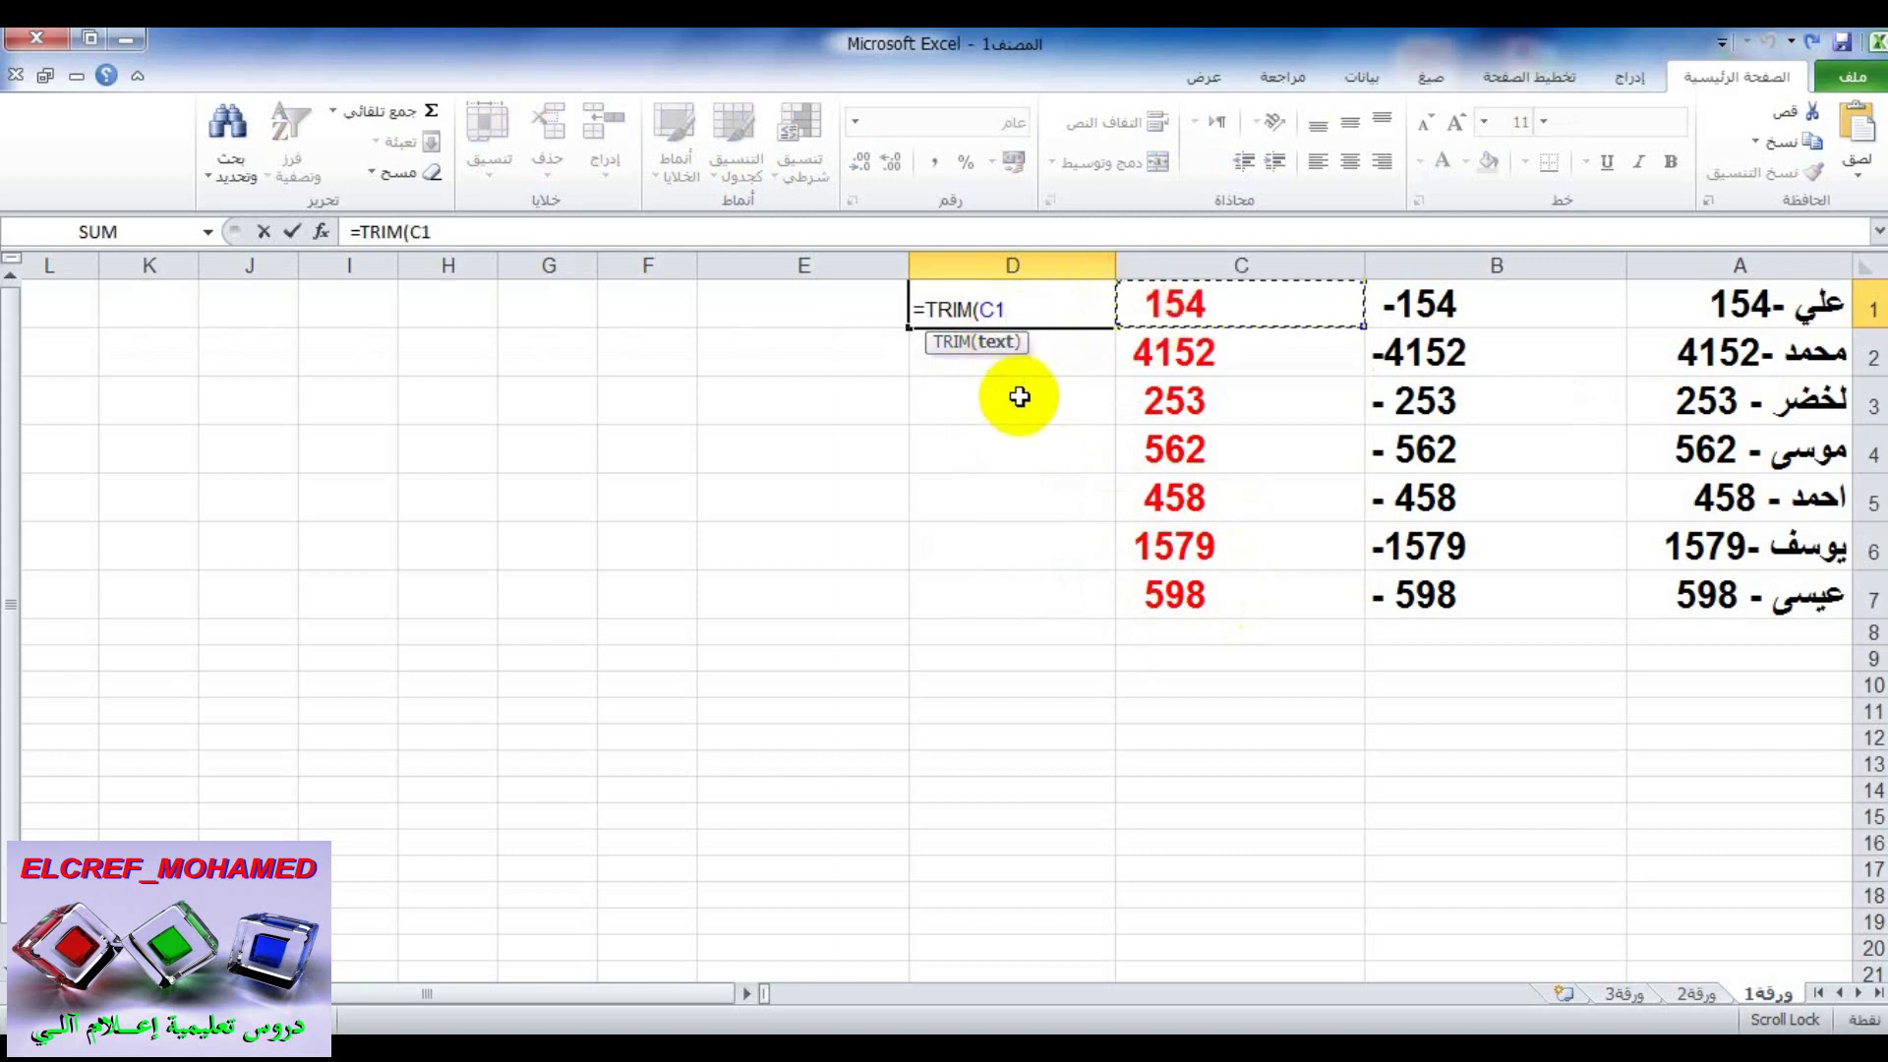
pyautogui.write(')')
pyautogui.press('Return')
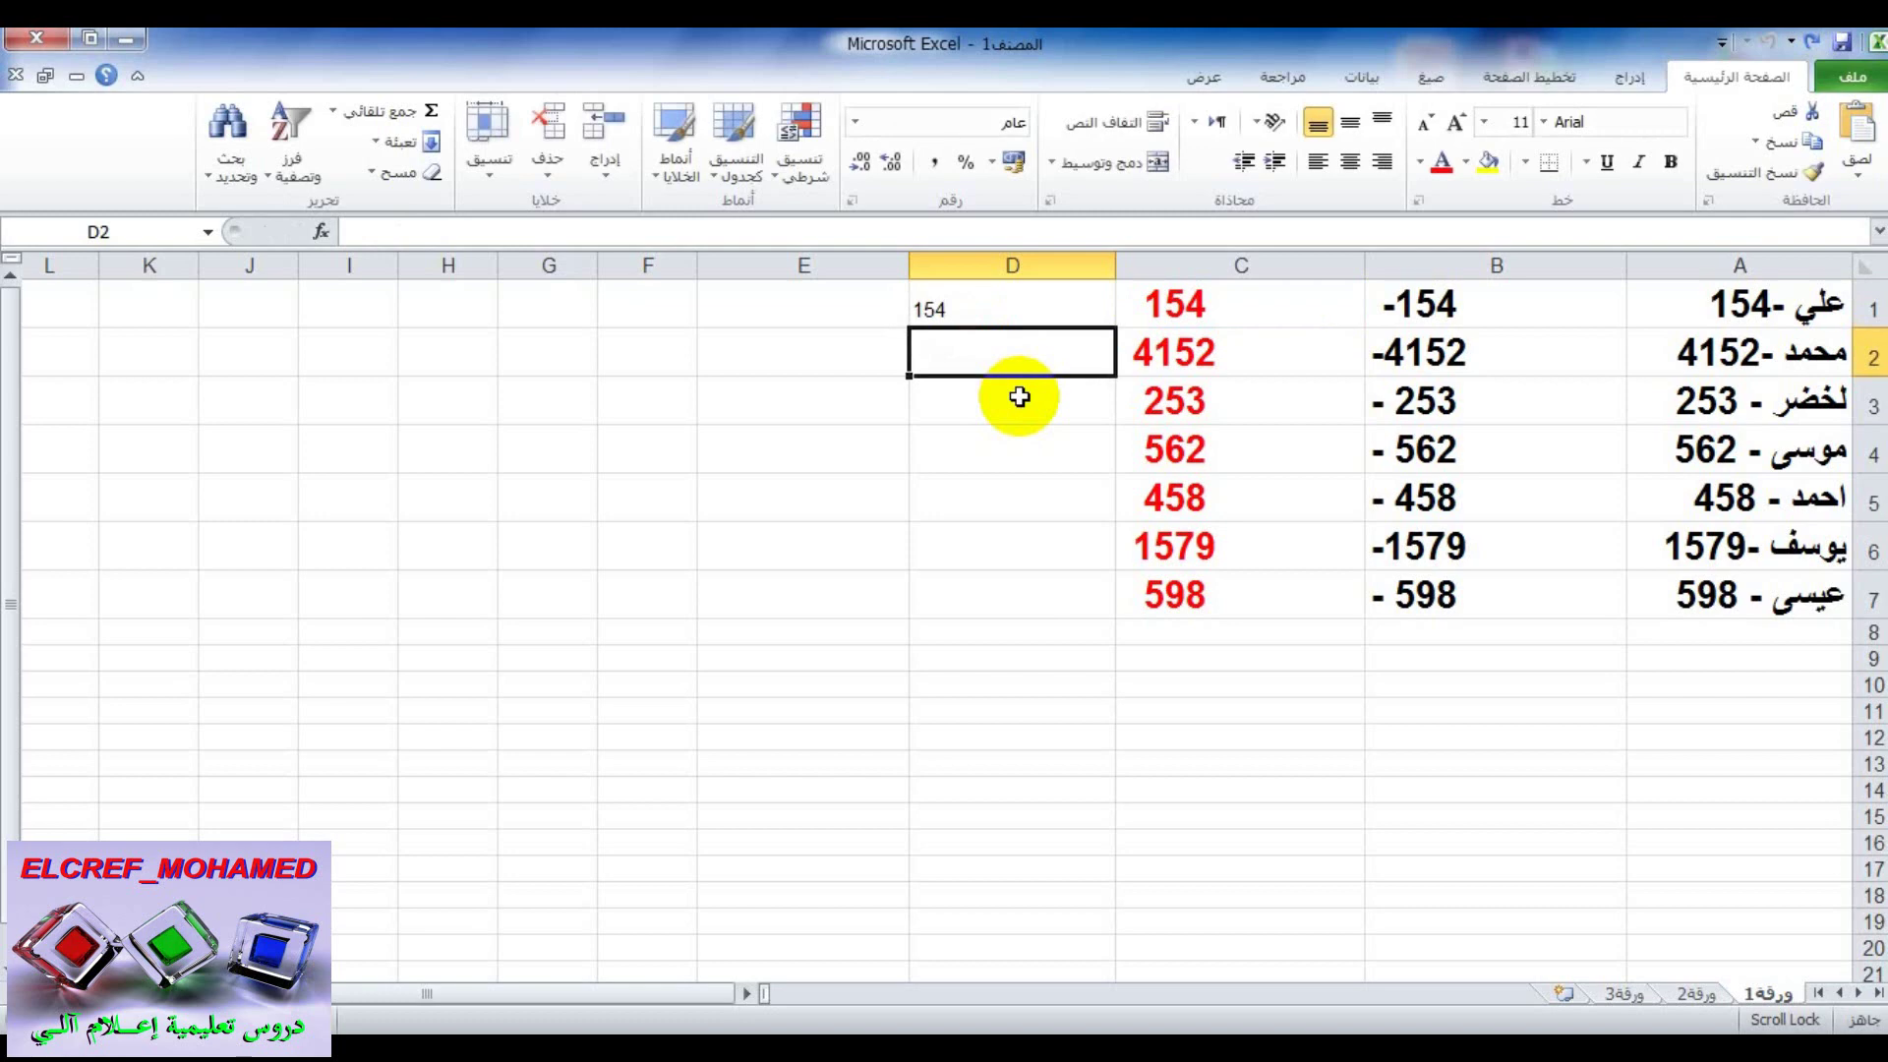
# Format cell D1 with font size 20, bold and dark blue text.
pyautogui.click(1013, 300)
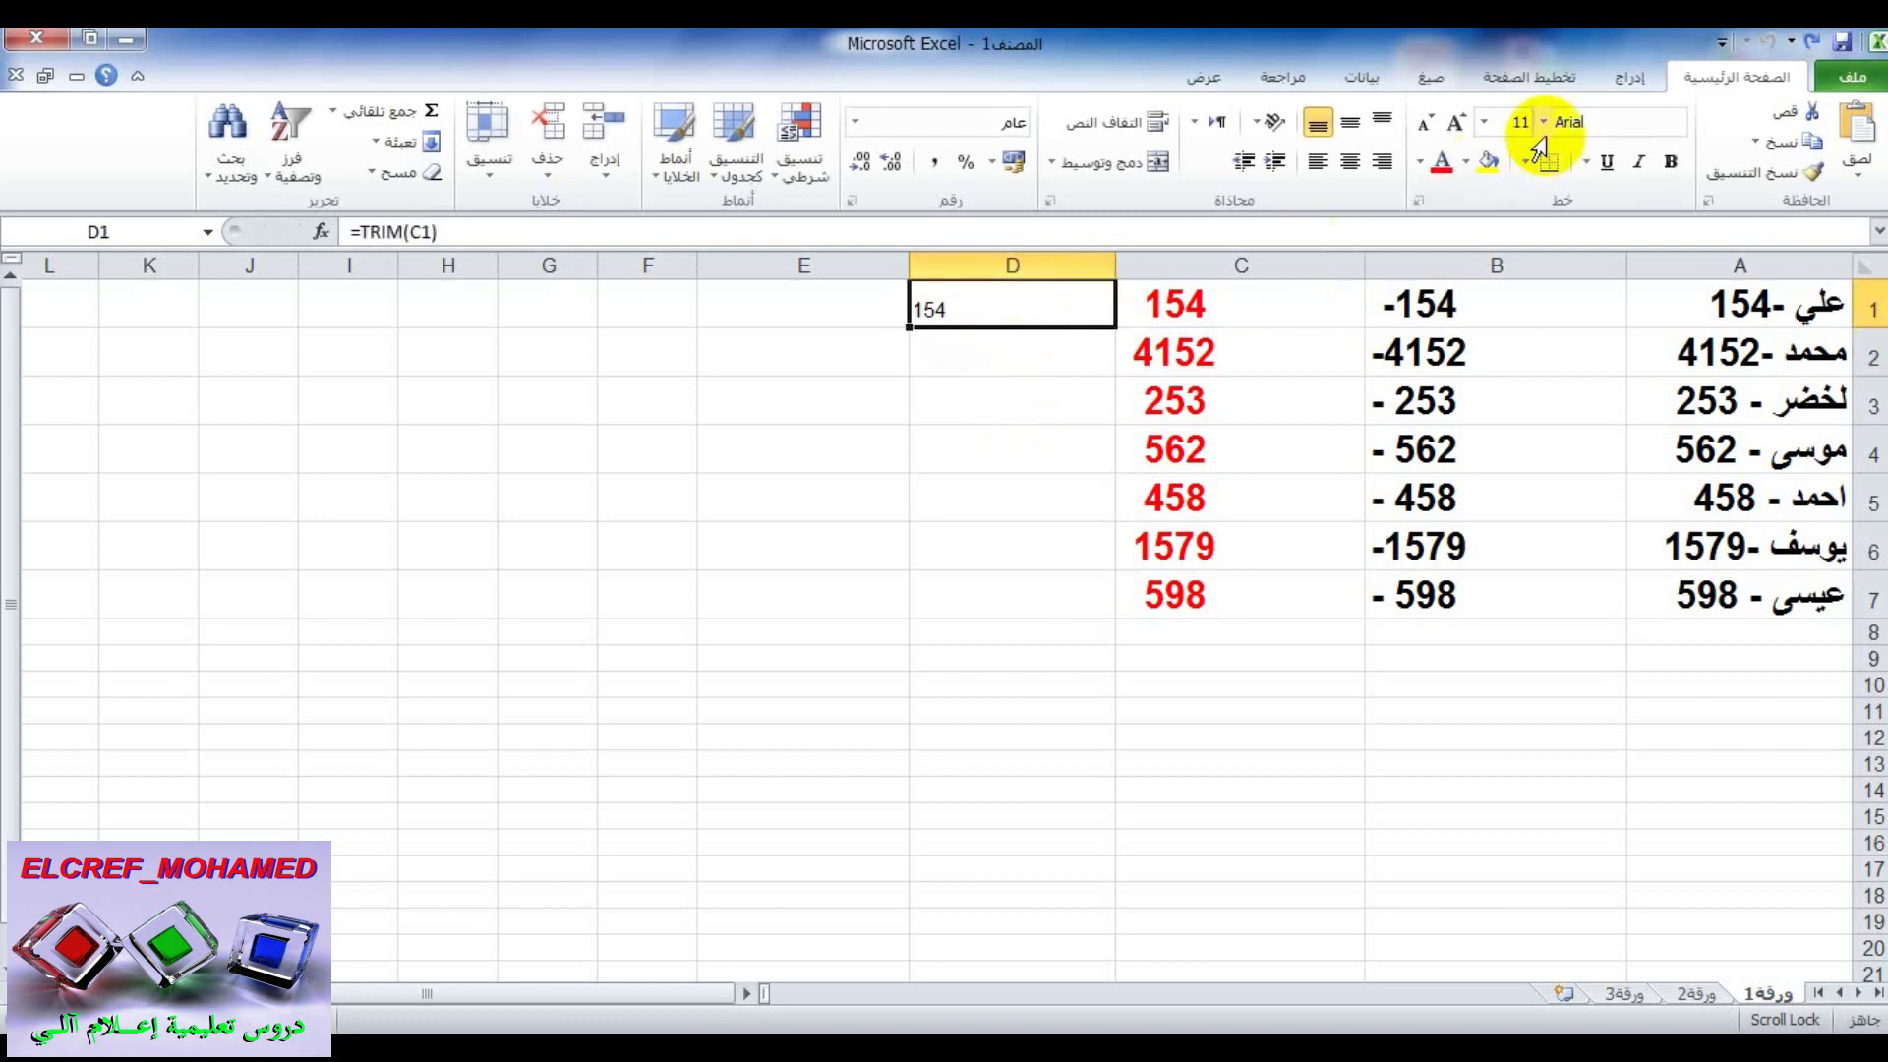
pyautogui.click(1483, 122)
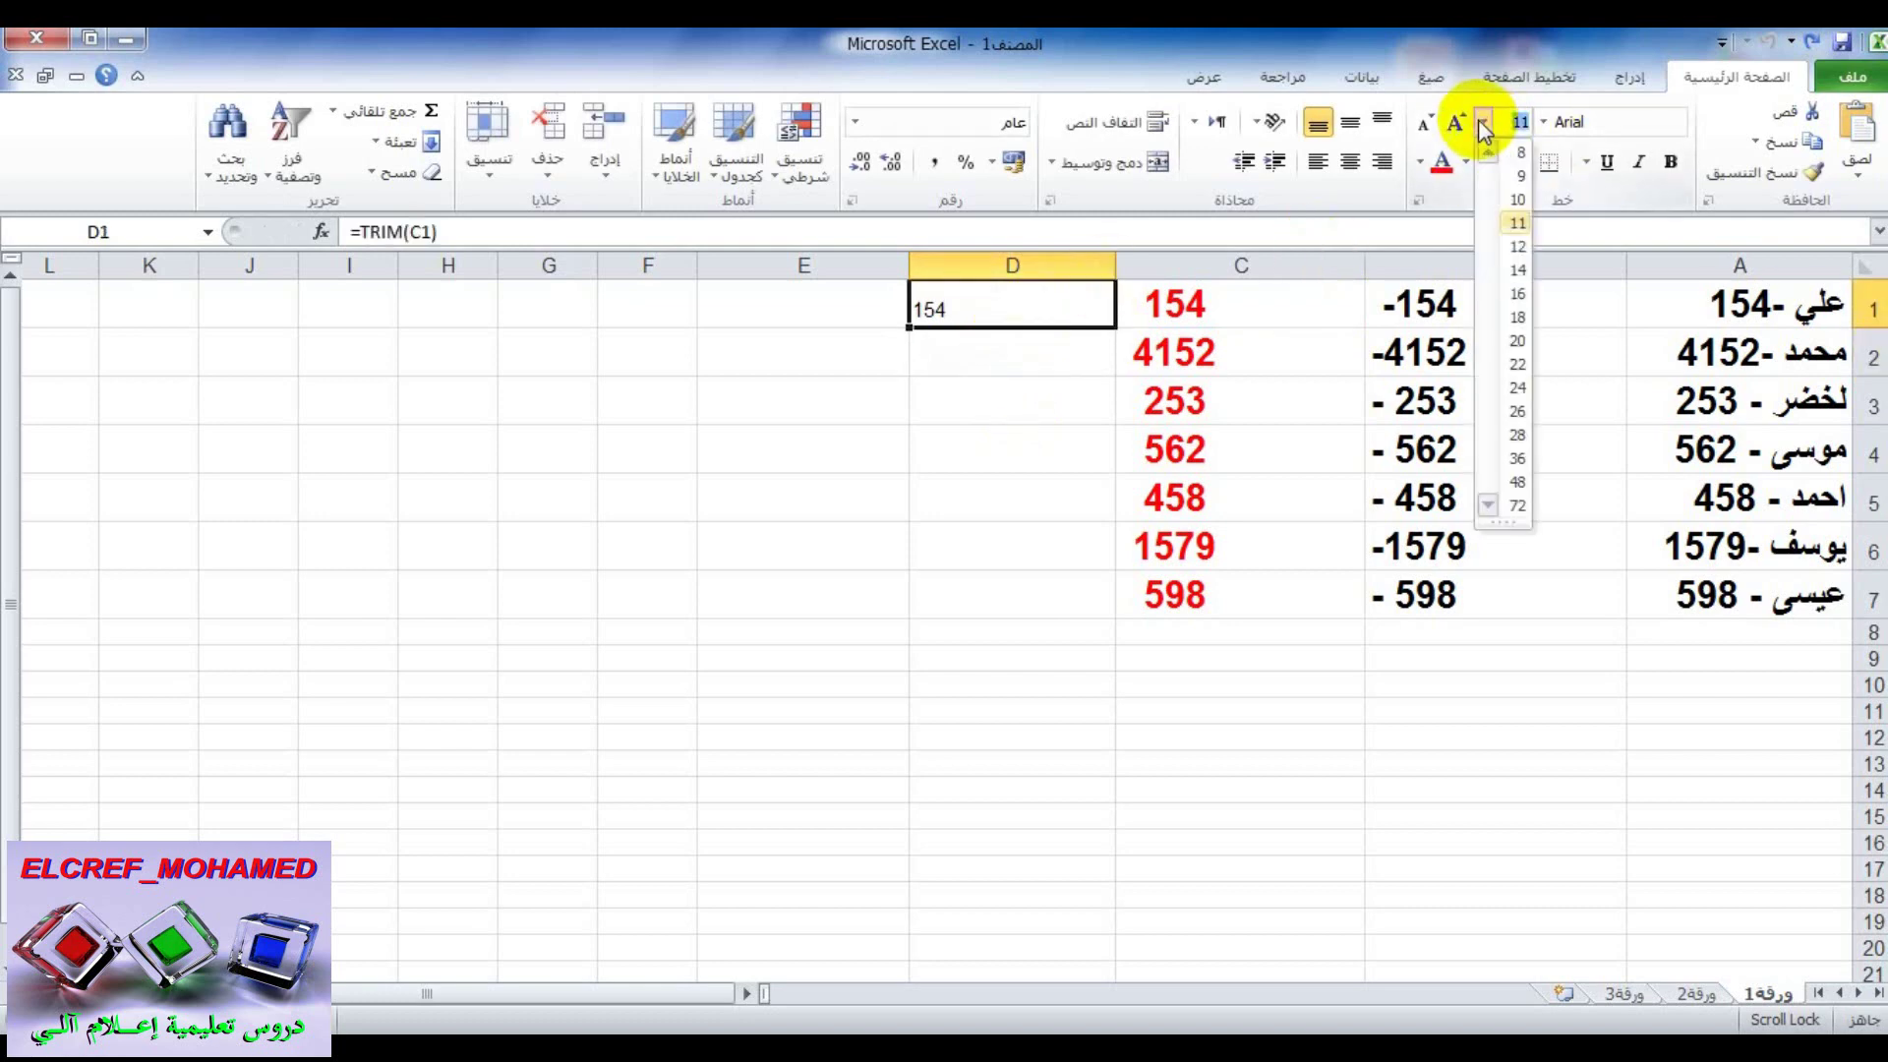
pyautogui.click(1515, 339)
pyautogui.click(1668, 161)
pyautogui.click(1422, 164)
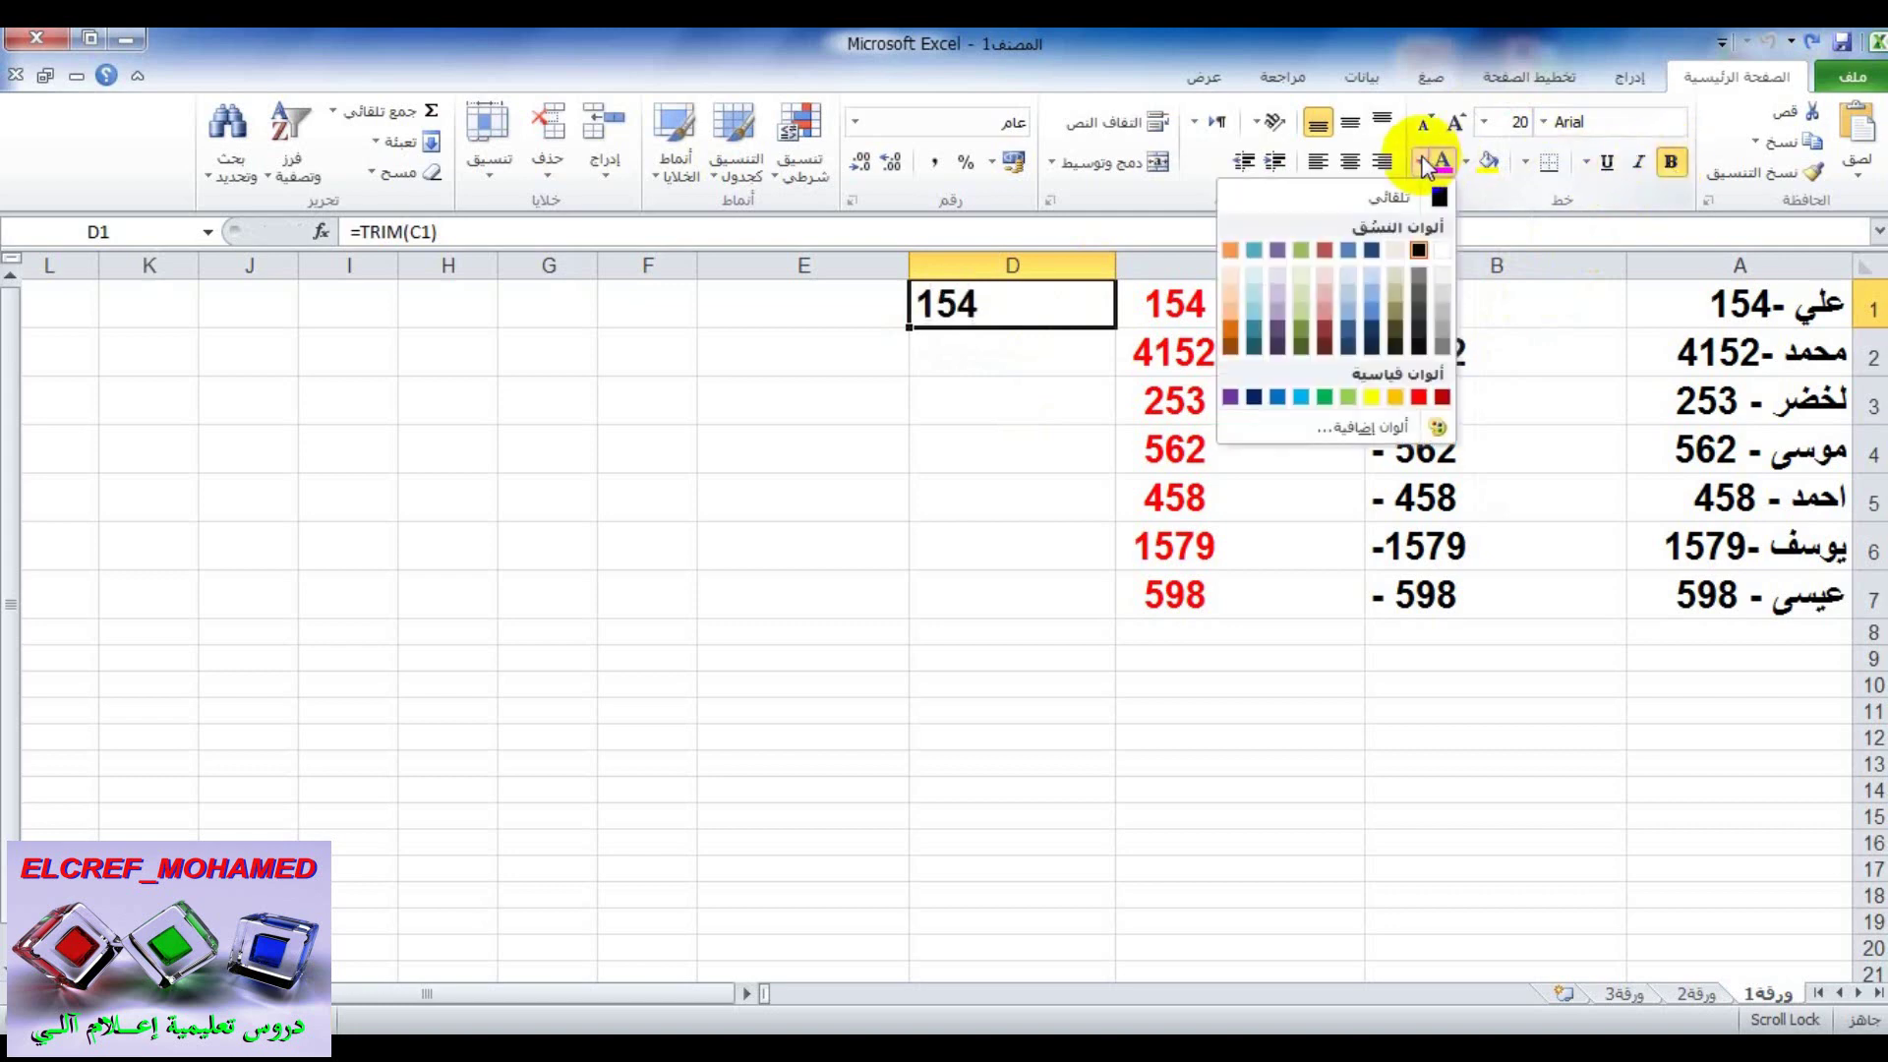
pyautogui.click(1254, 397)
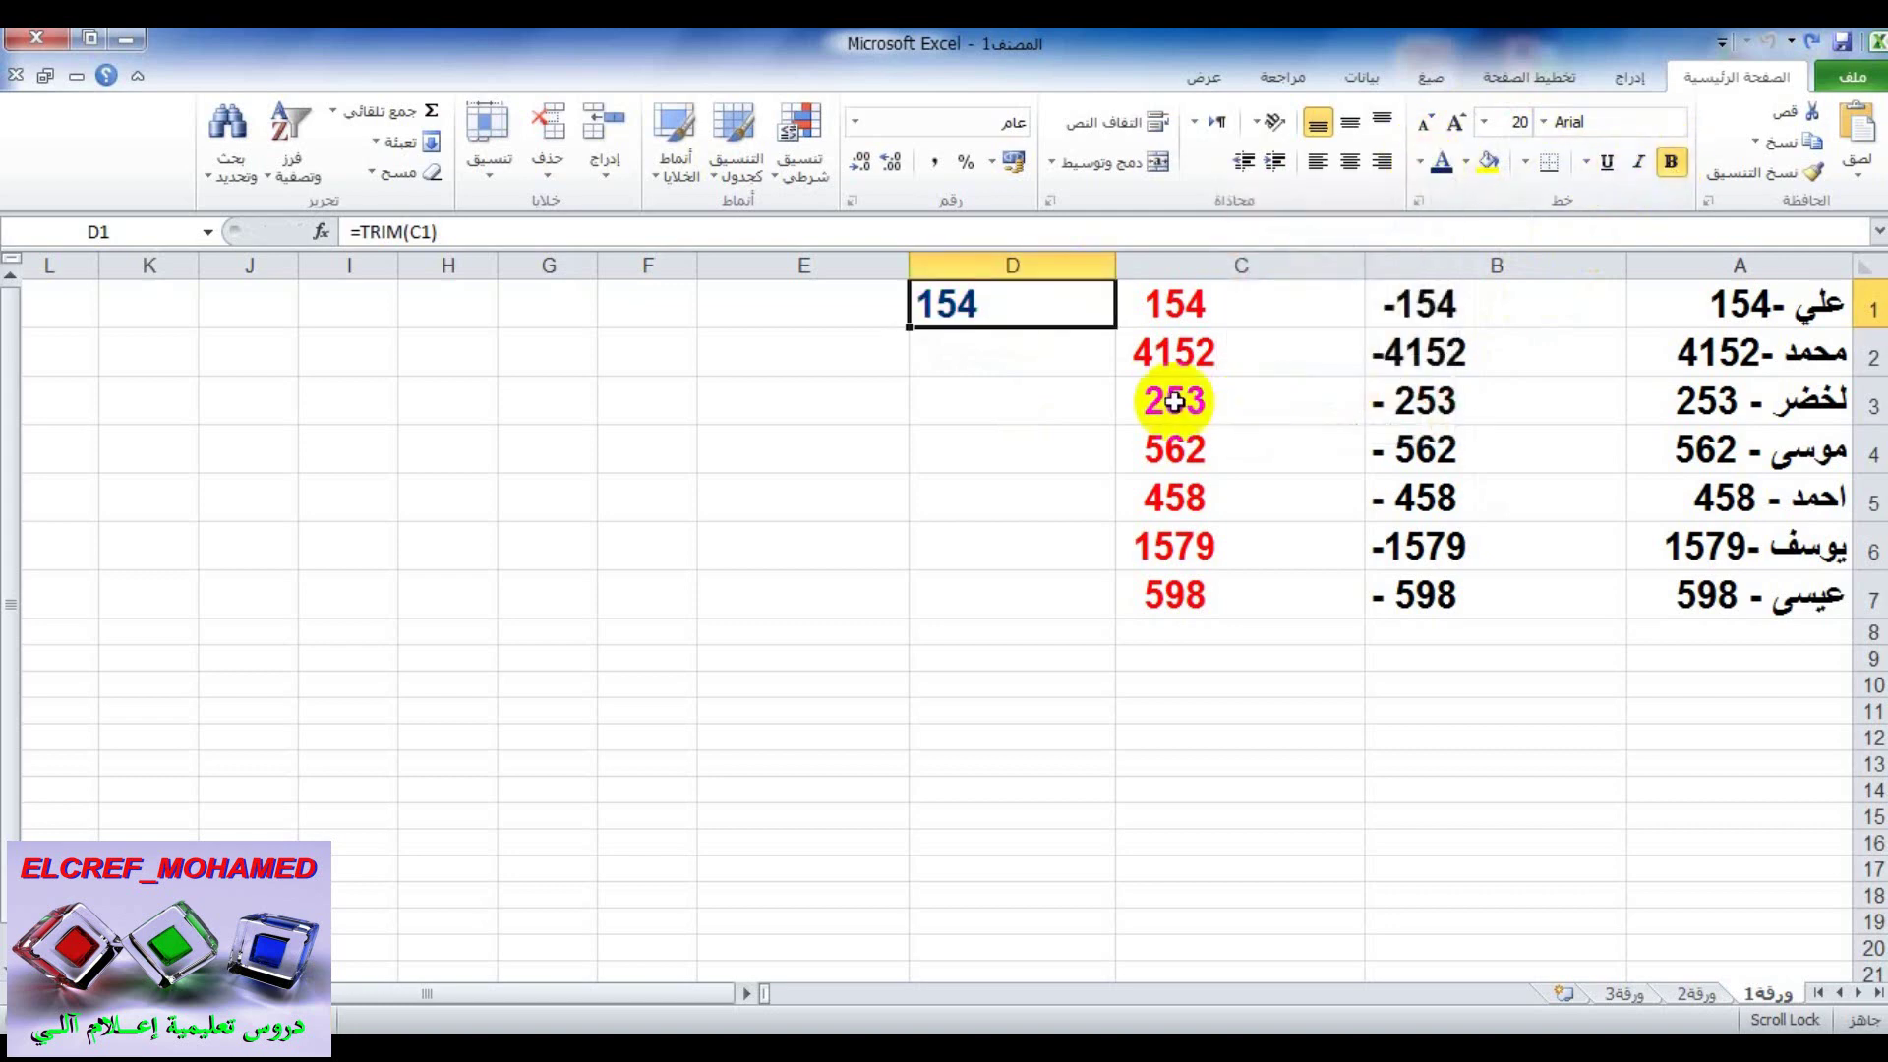
# Fill the TRIM formula from D1 down through D7.
pyautogui.click(1136, 311)
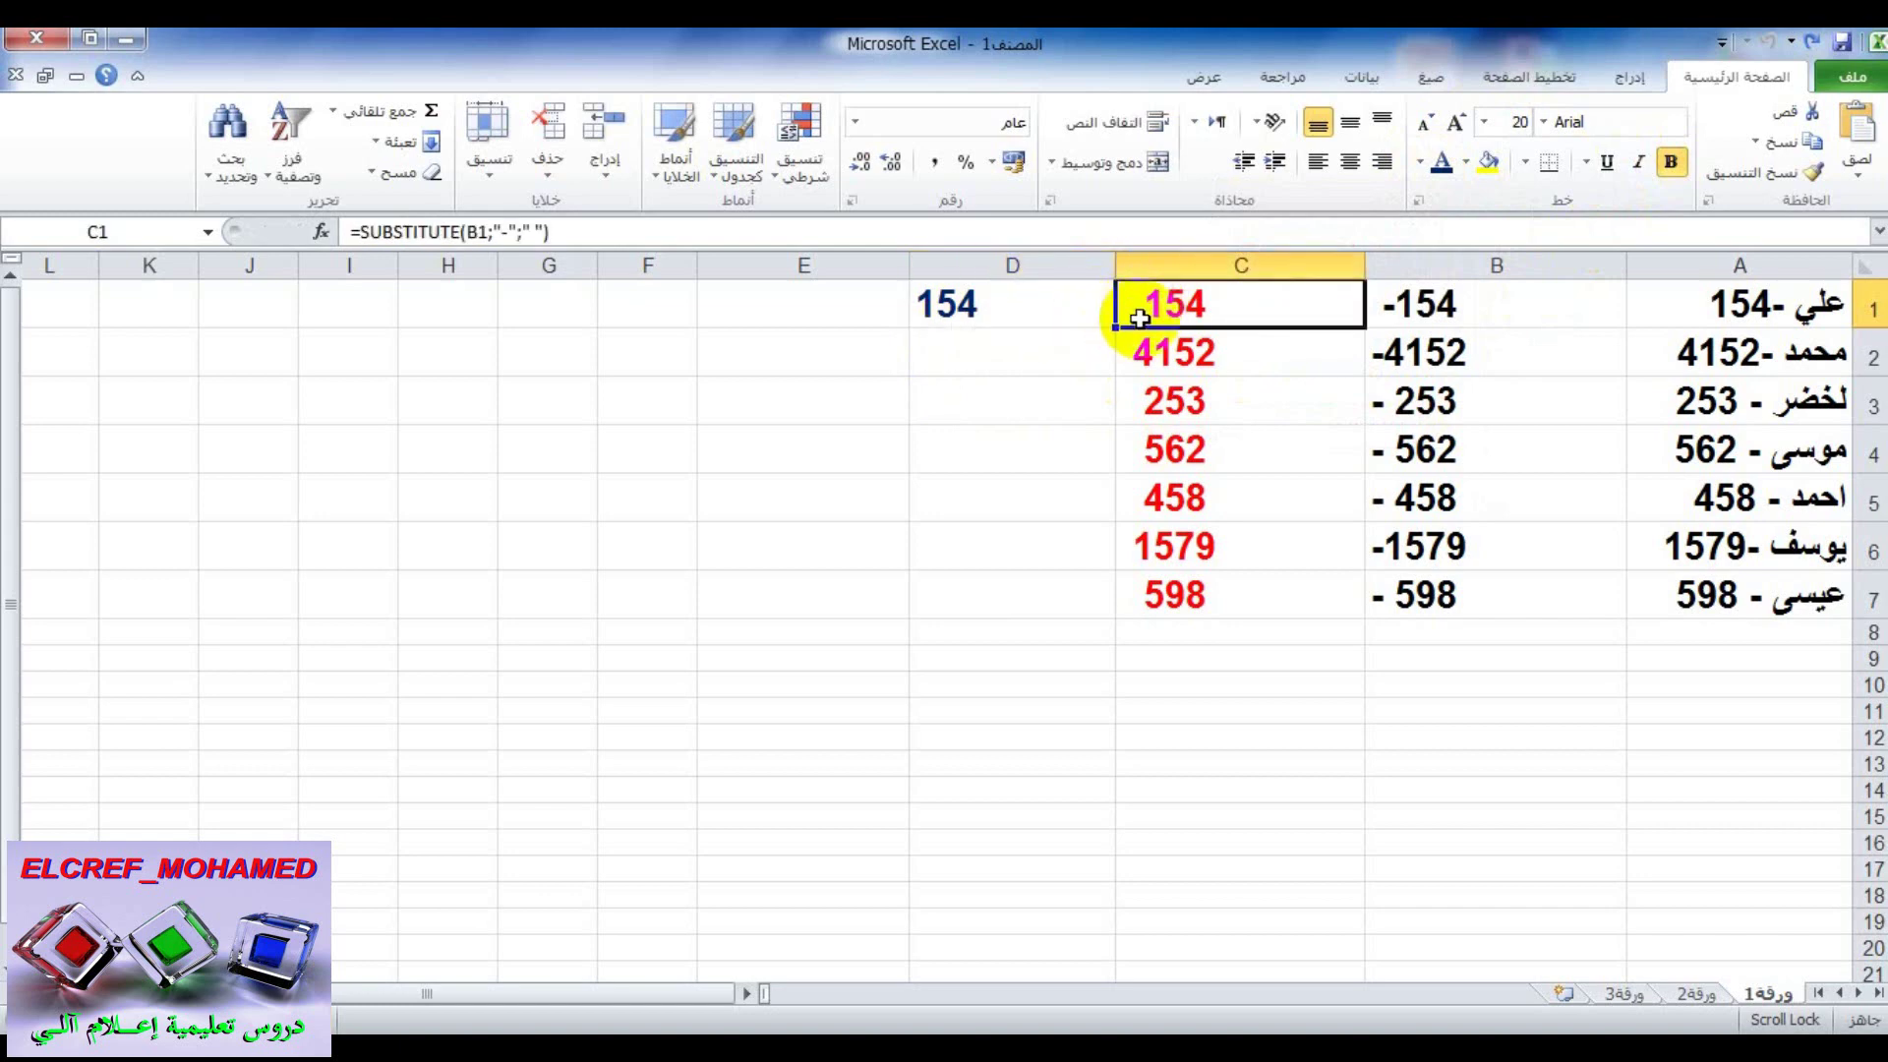
pyautogui.click(1000, 303)
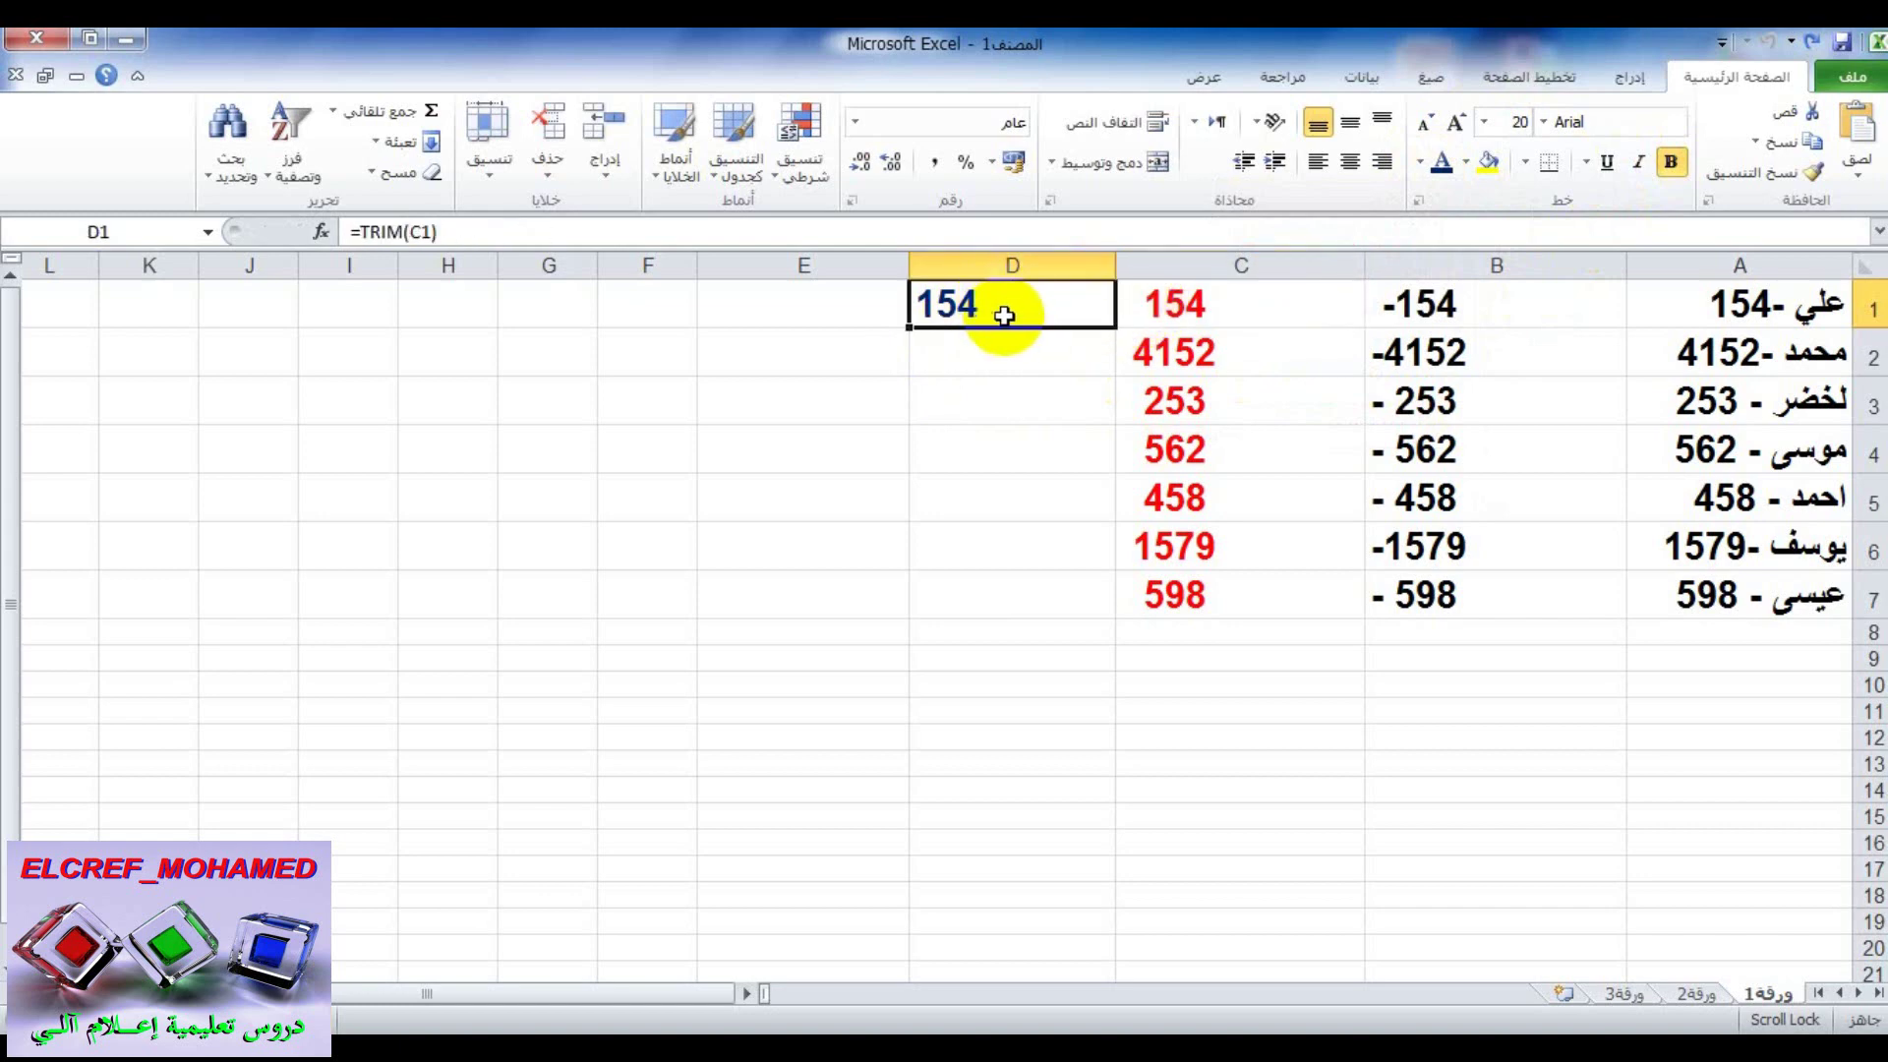
pyautogui.doubleClick(910, 329)
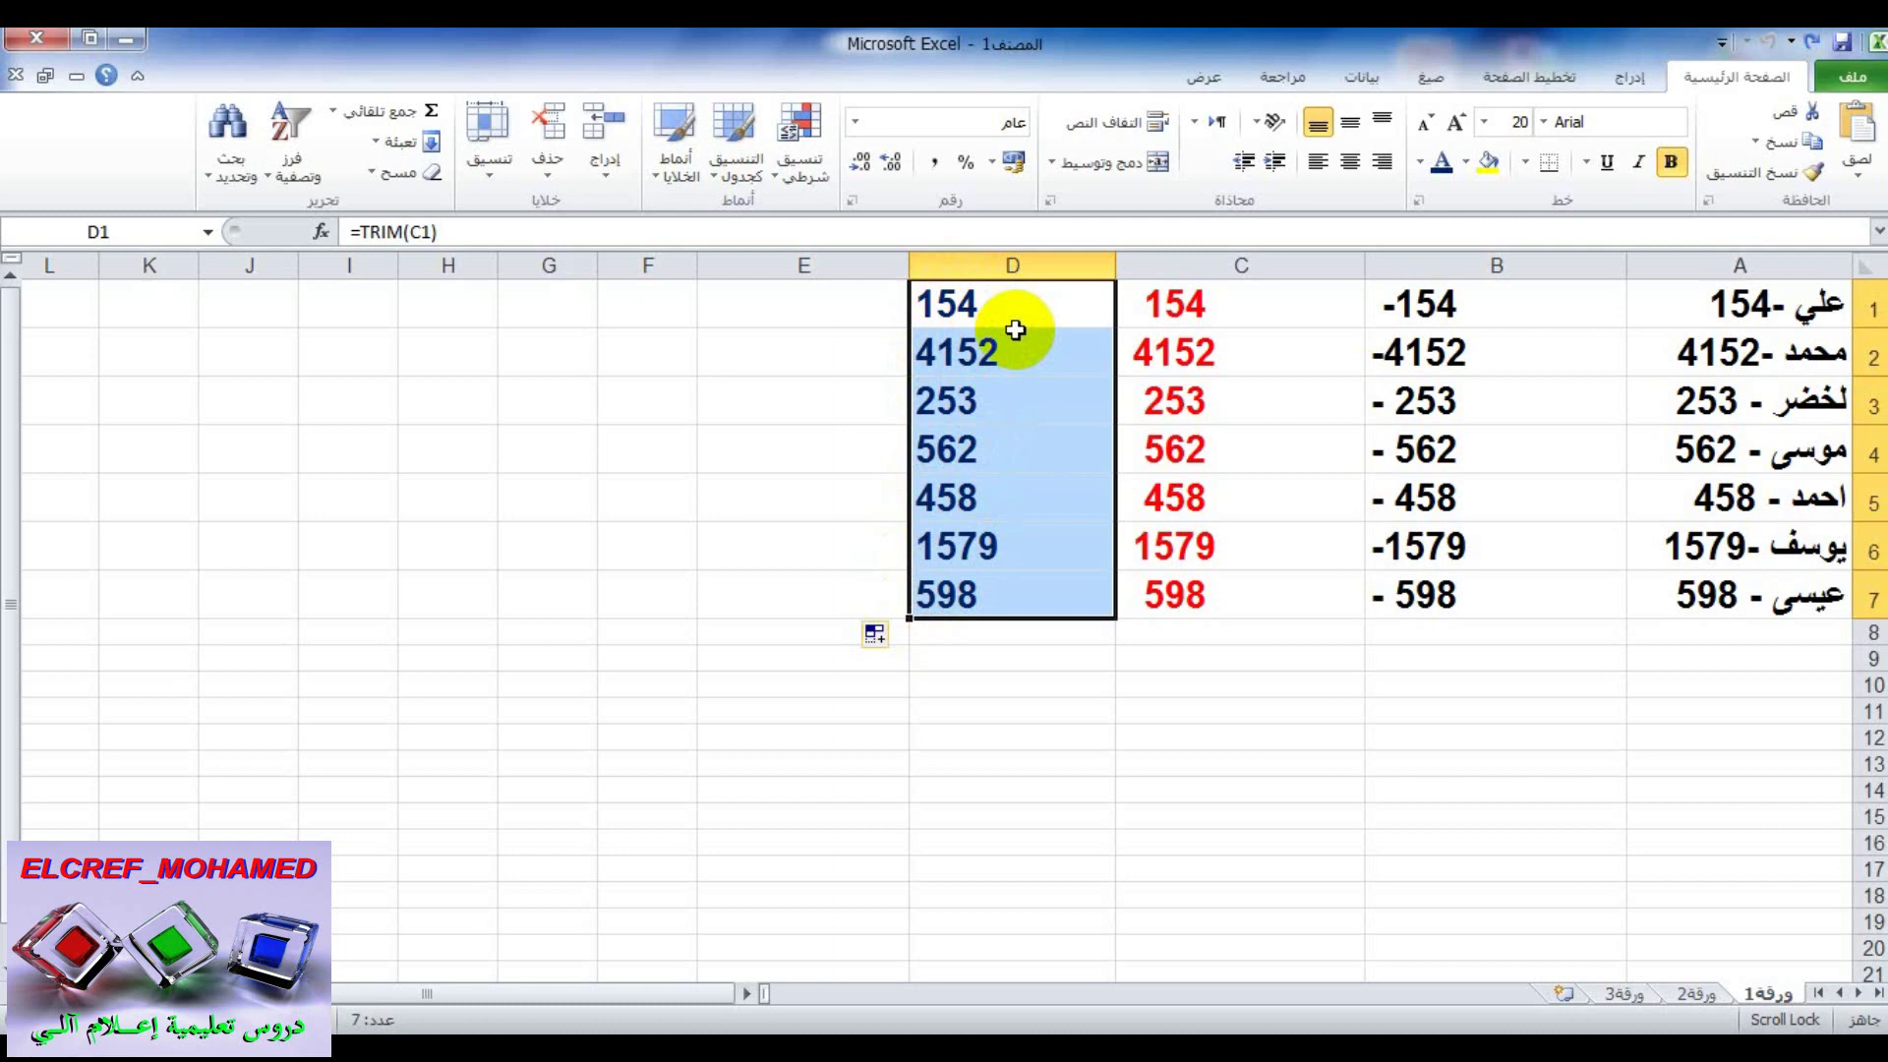
# Enter the formula =VALUE(D1) in cell E1 to convert the trimmed text to a number.
pyautogui.click(777, 311)
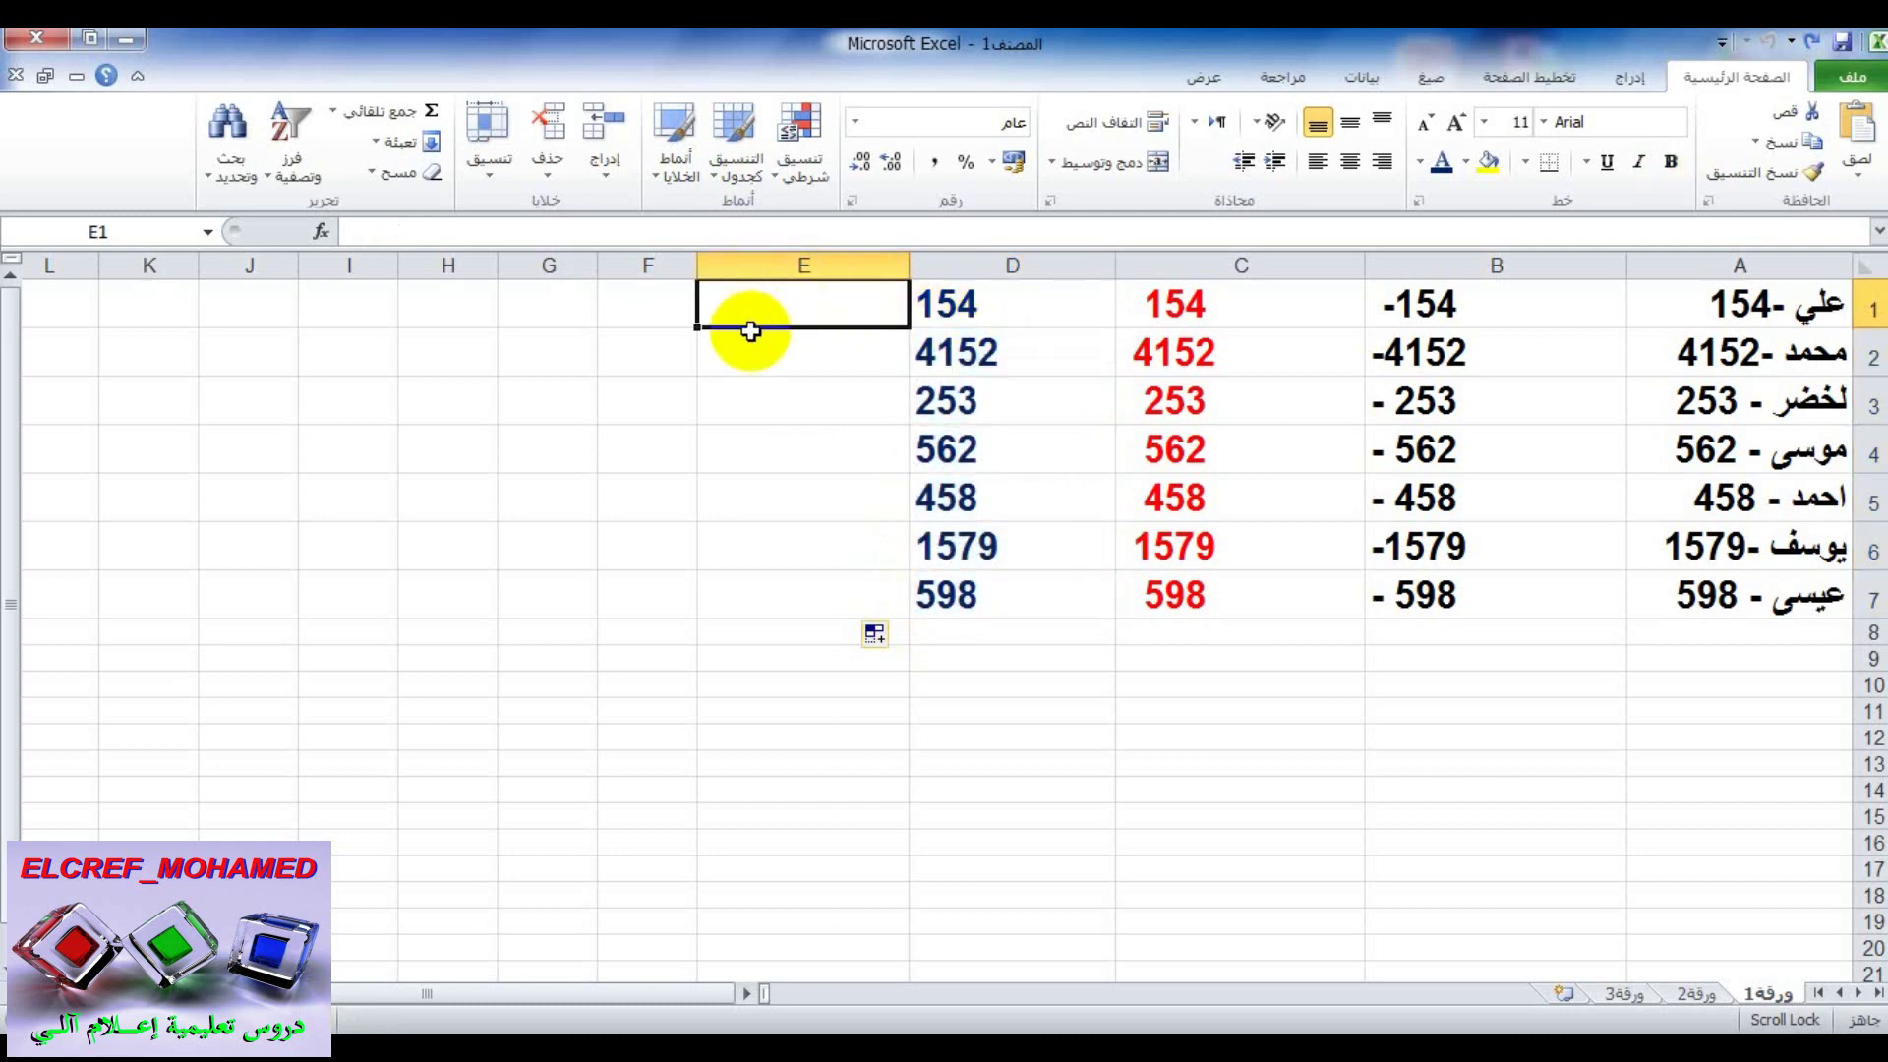
pyautogui.write('=v')
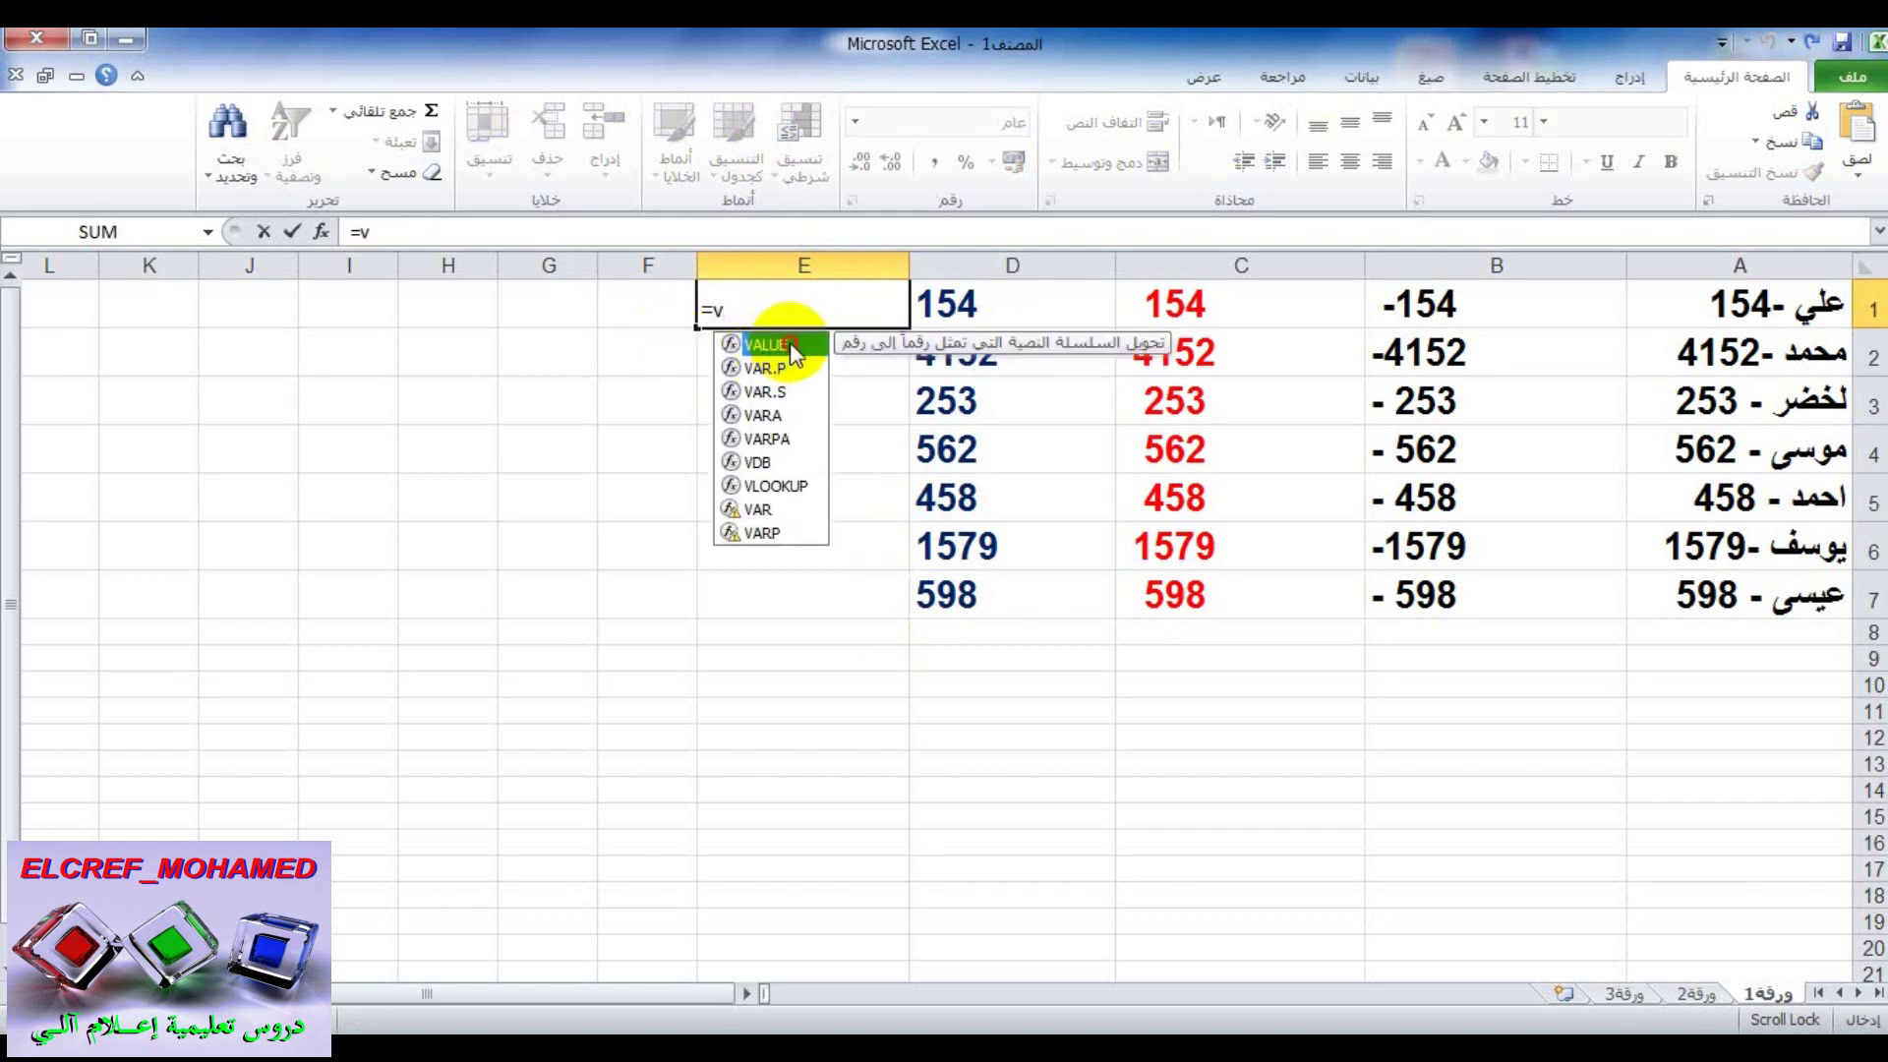
pyautogui.doubleClick(787, 343)
pyautogui.click(939, 305)
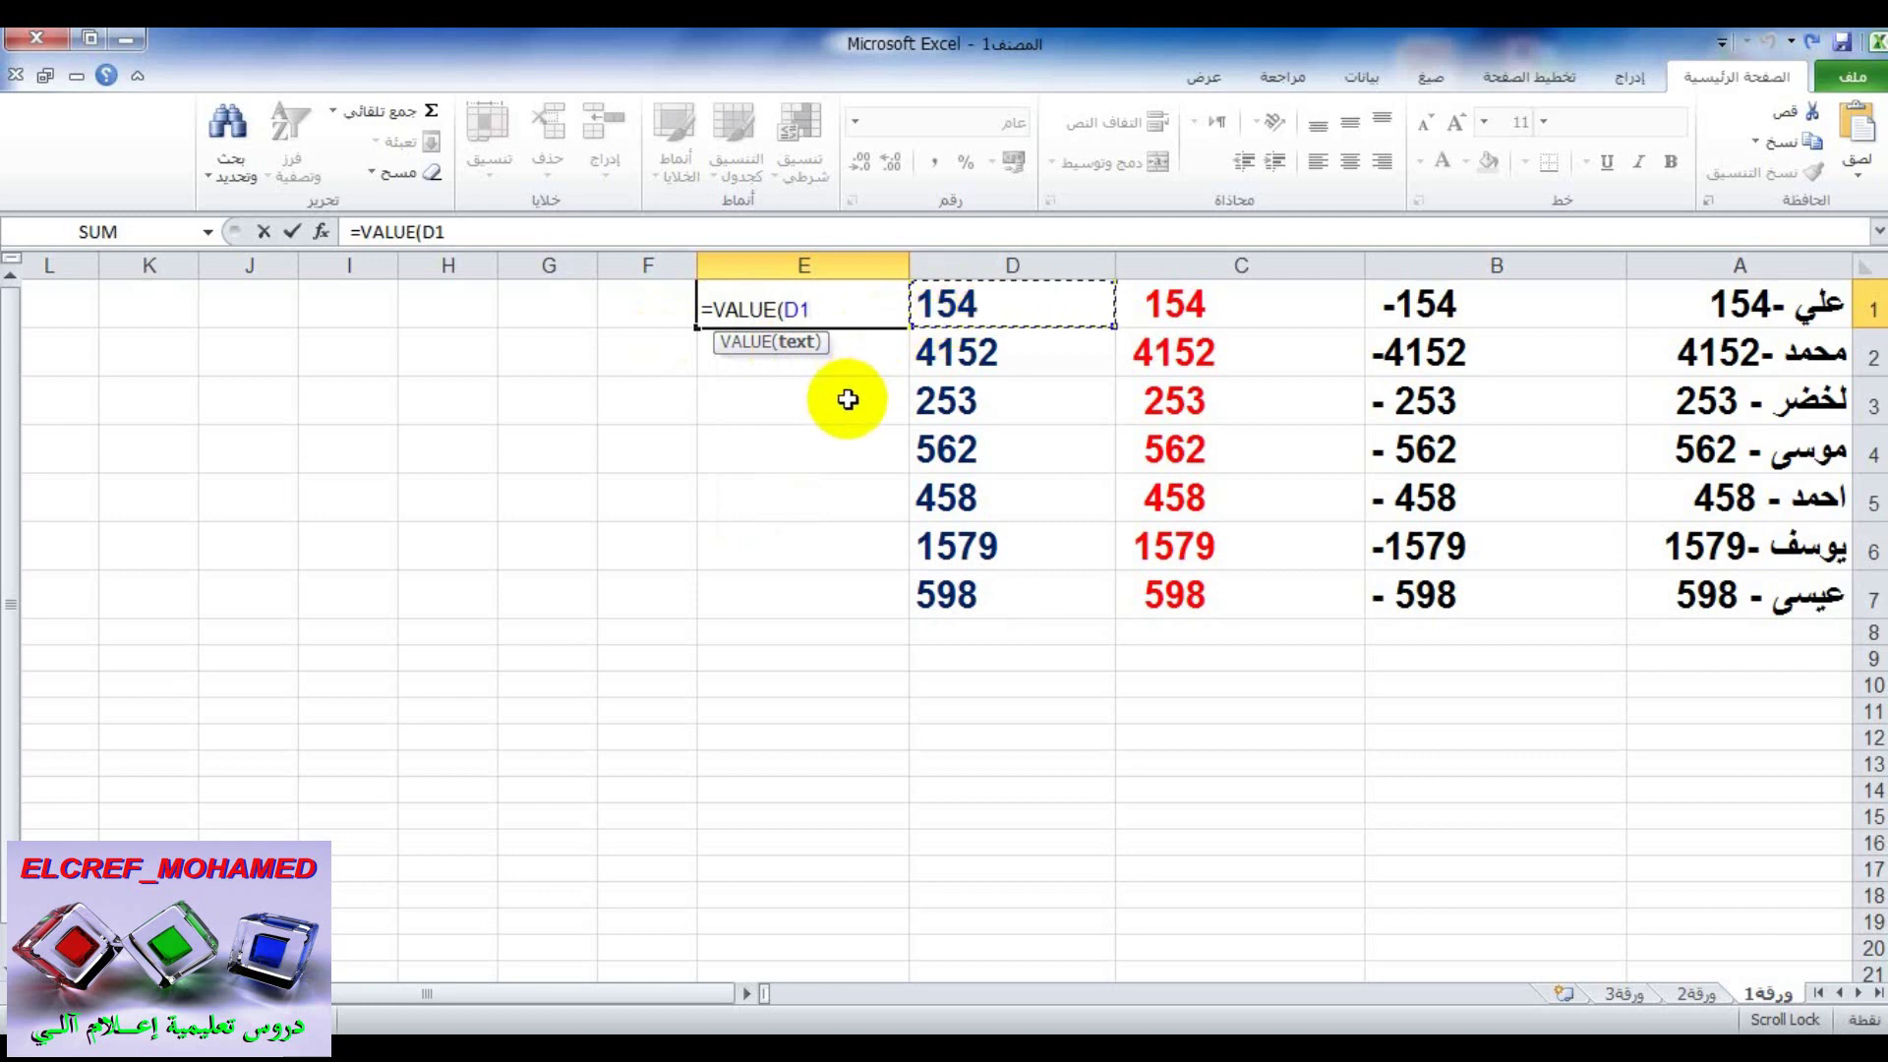
pyautogui.write(')')
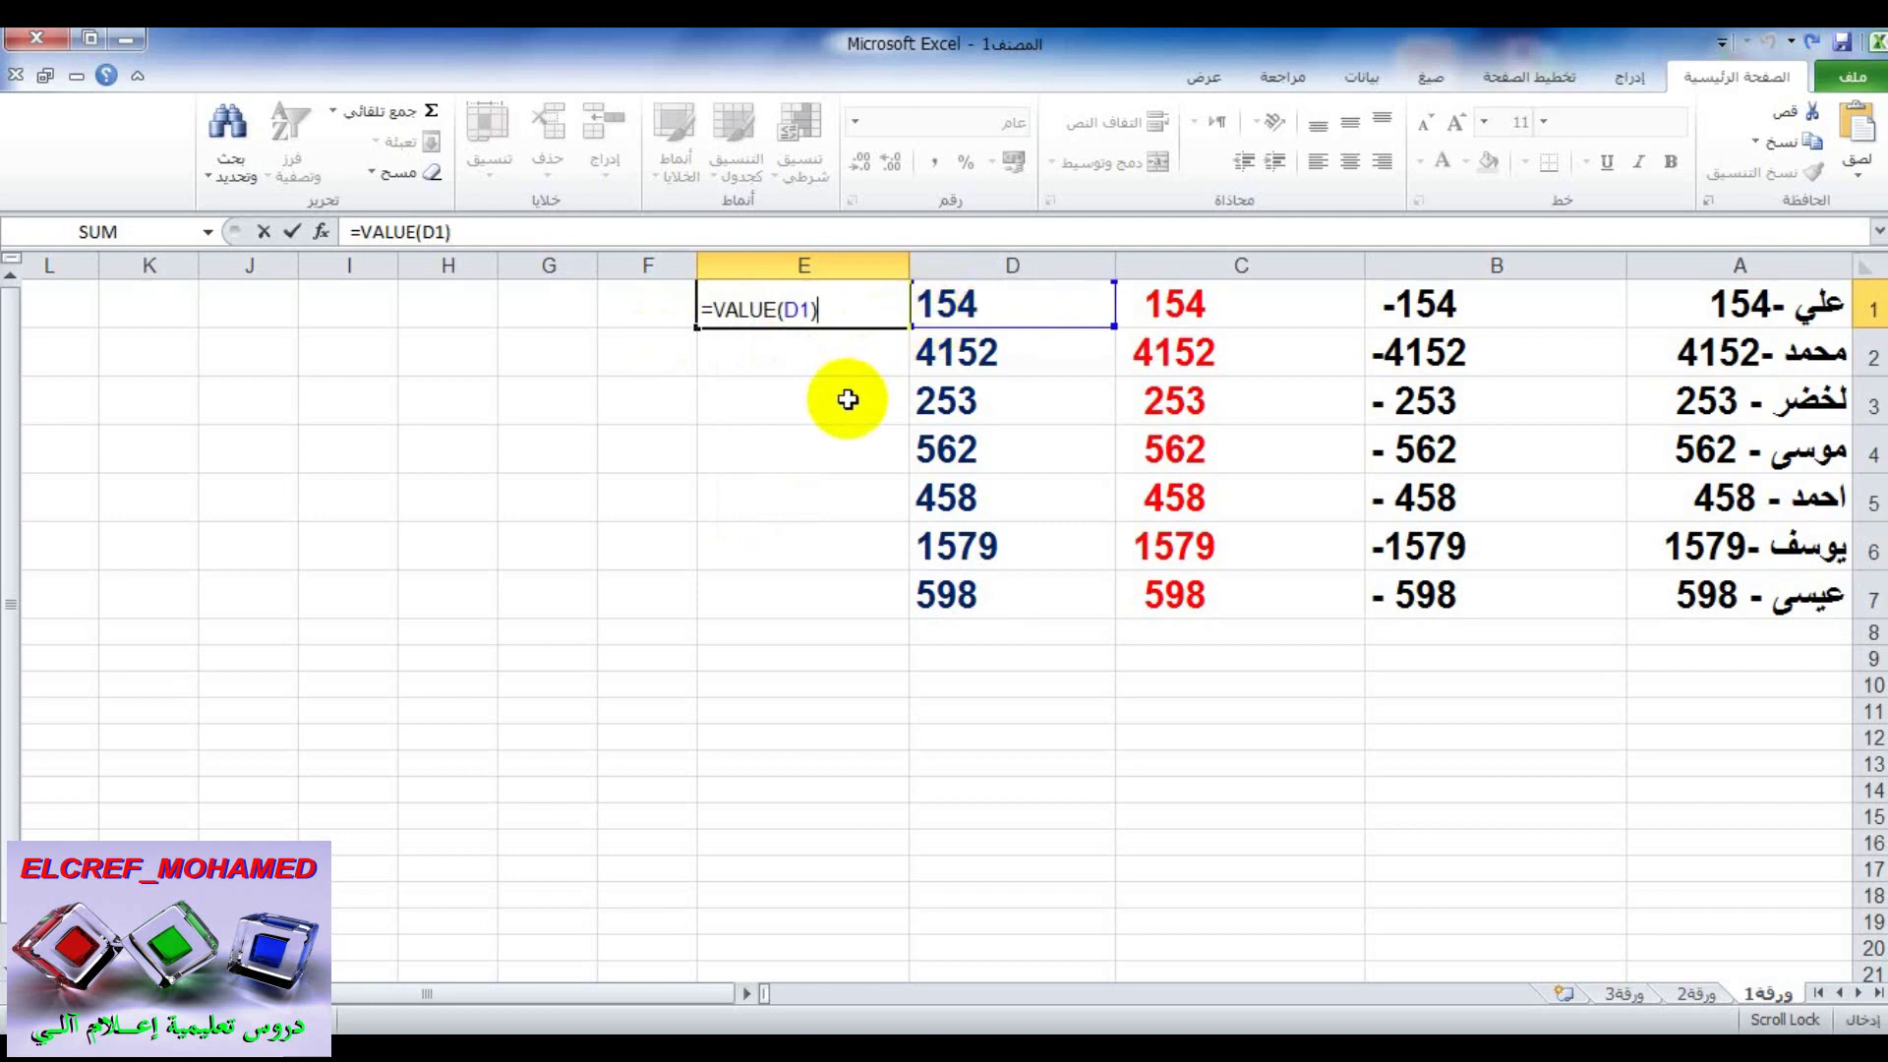
pyautogui.press('Return')
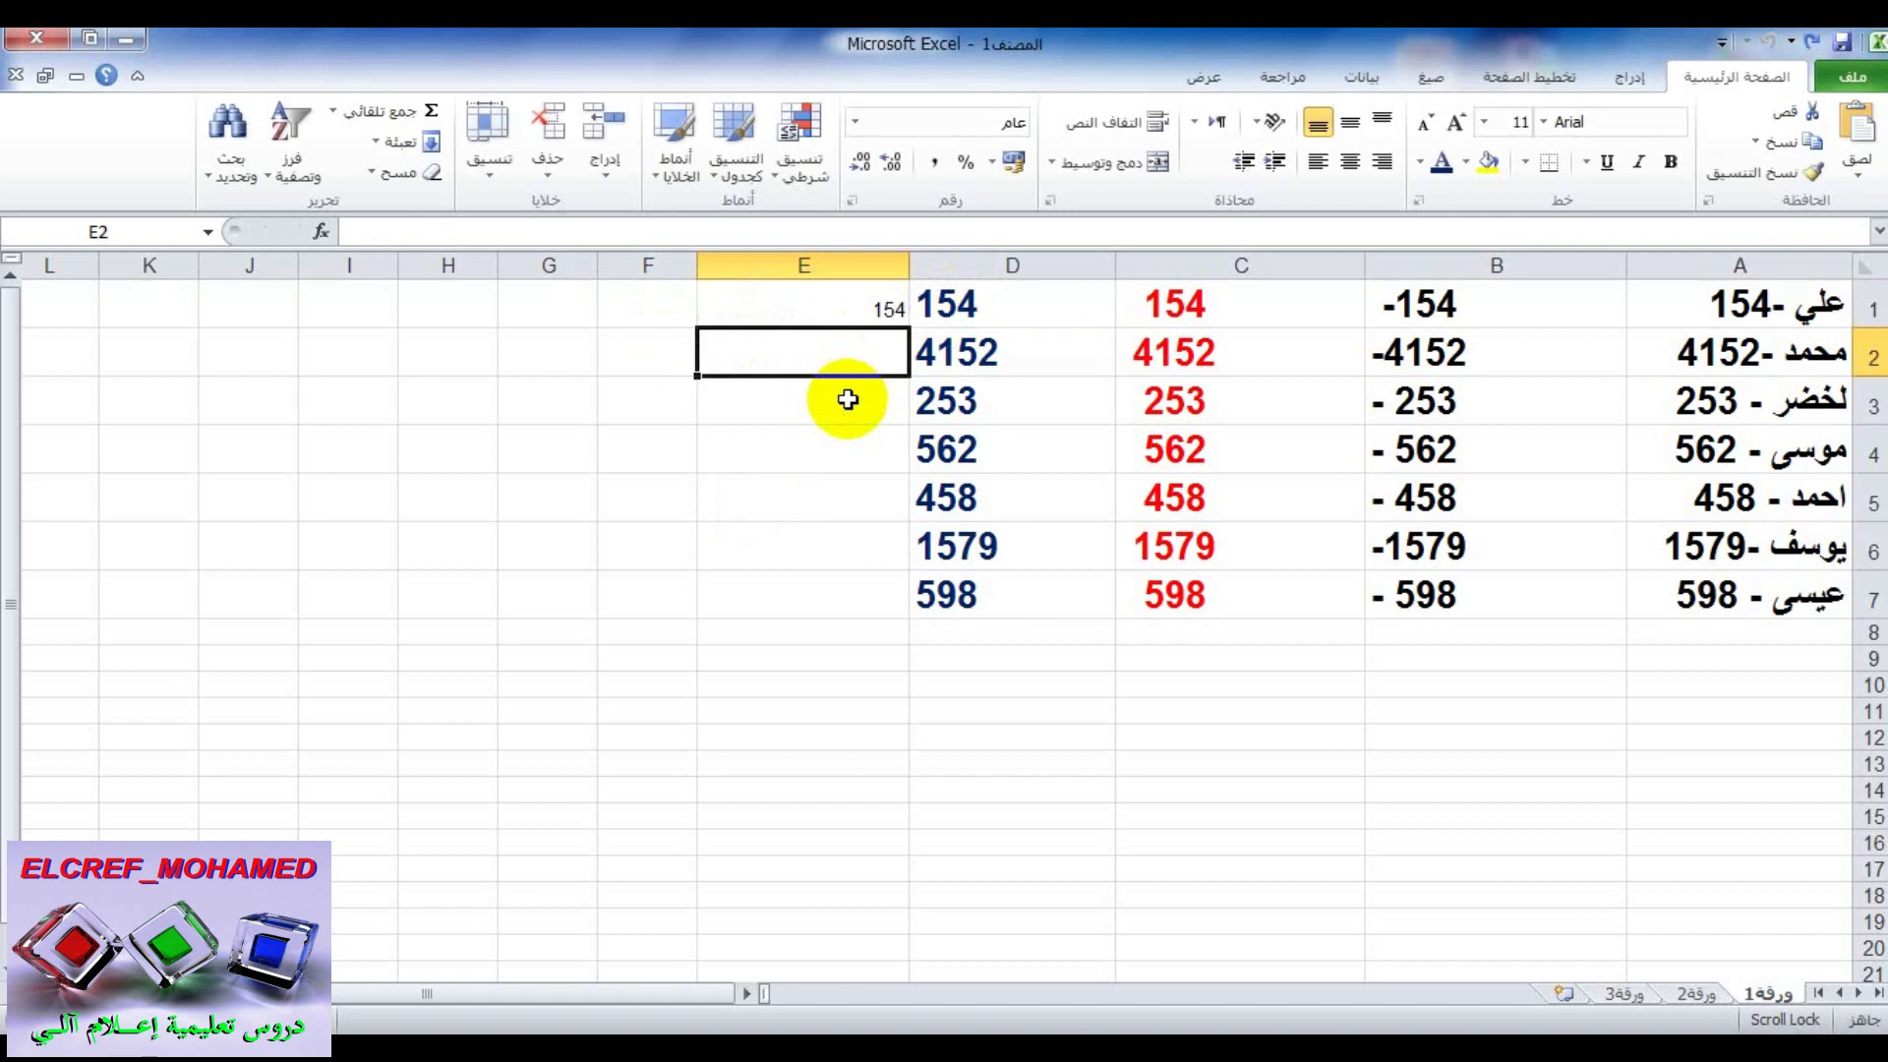
# Format cell E1 with font size 20, purple and bold, and fill its VALUE formula down through E7.
pyautogui.click(863, 311)
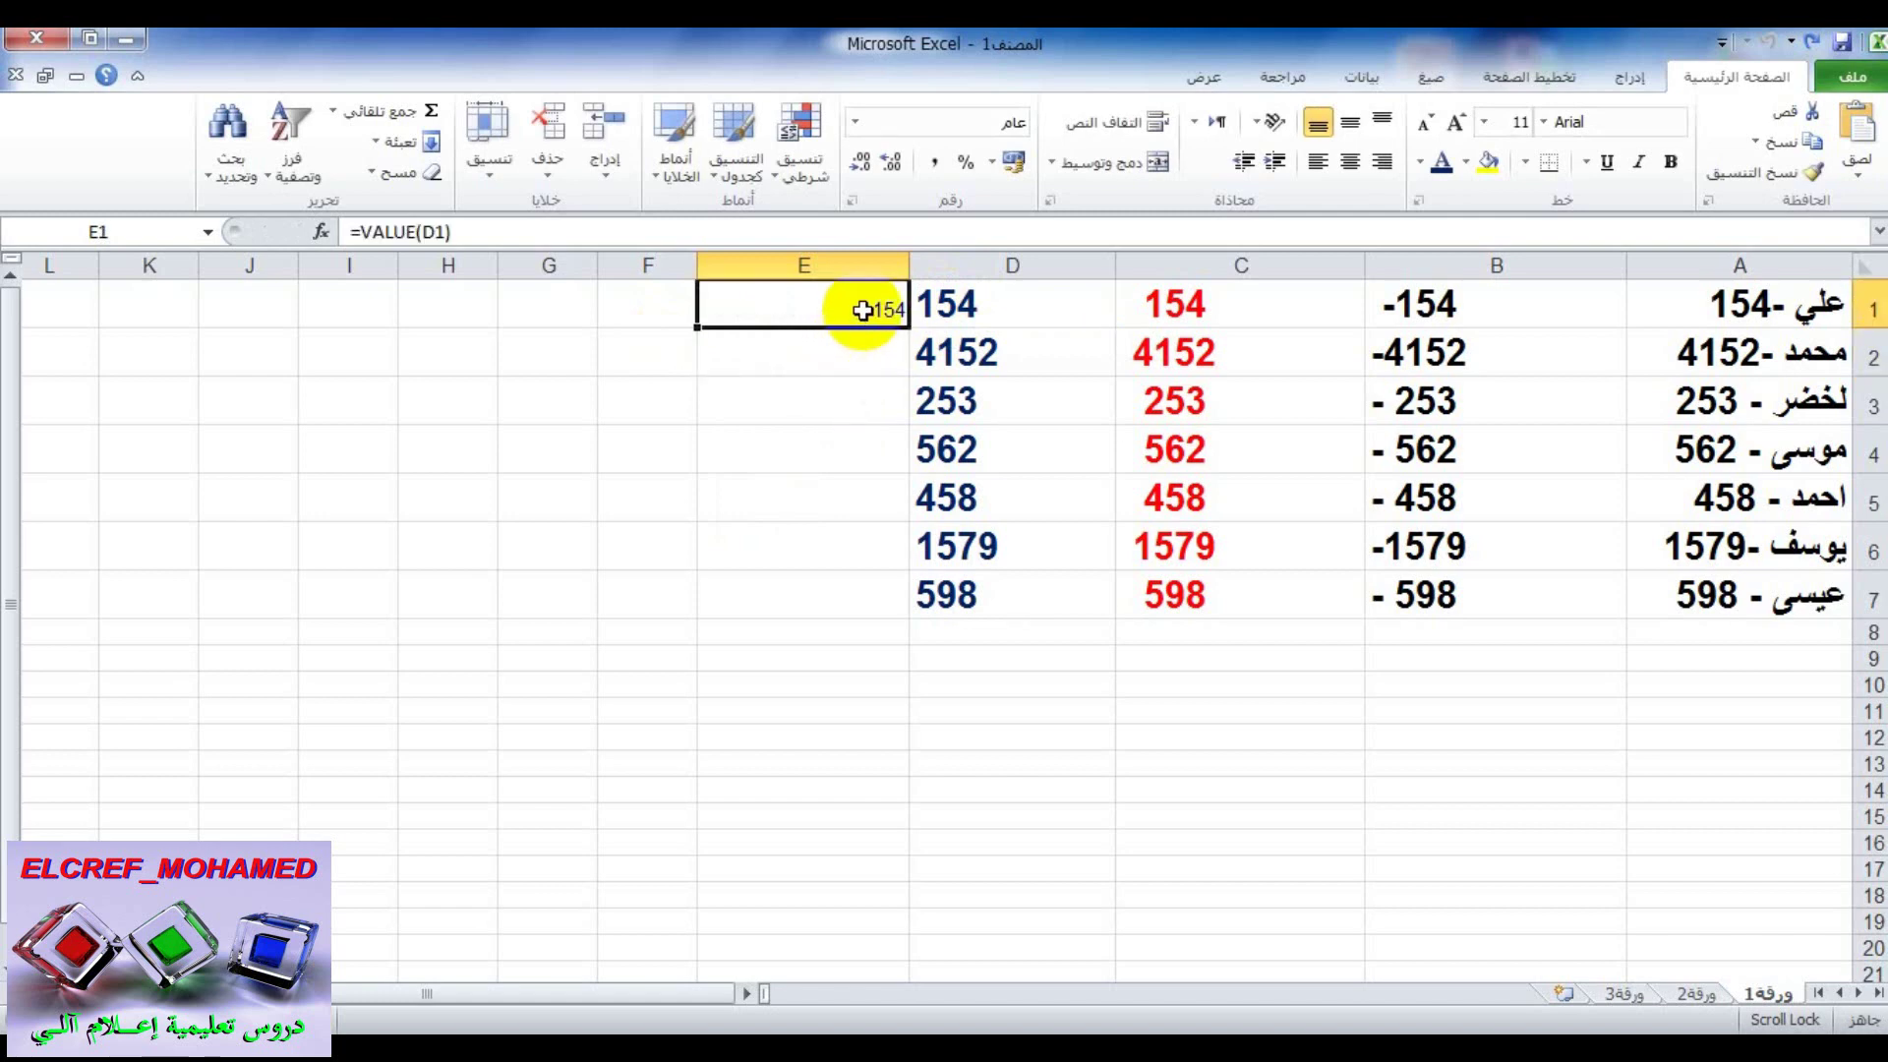
pyautogui.click(1484, 122)
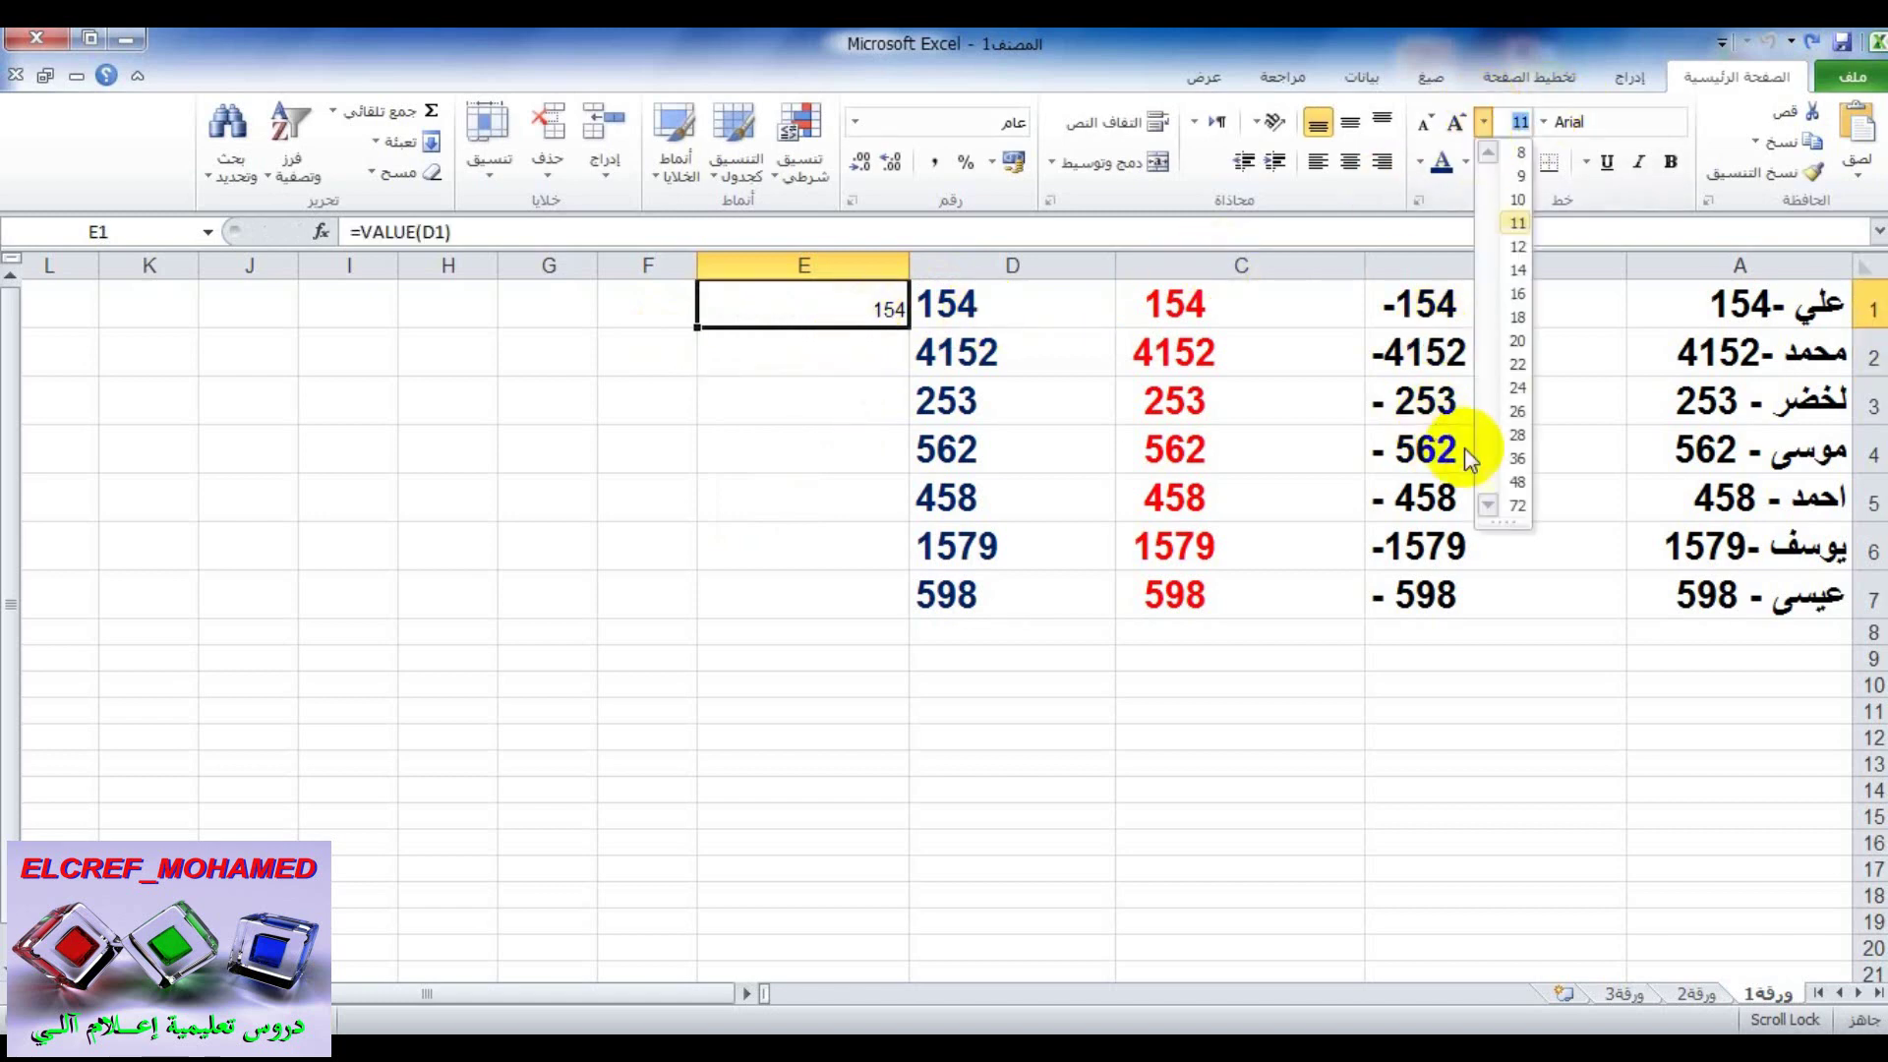
pyautogui.click(1522, 345)
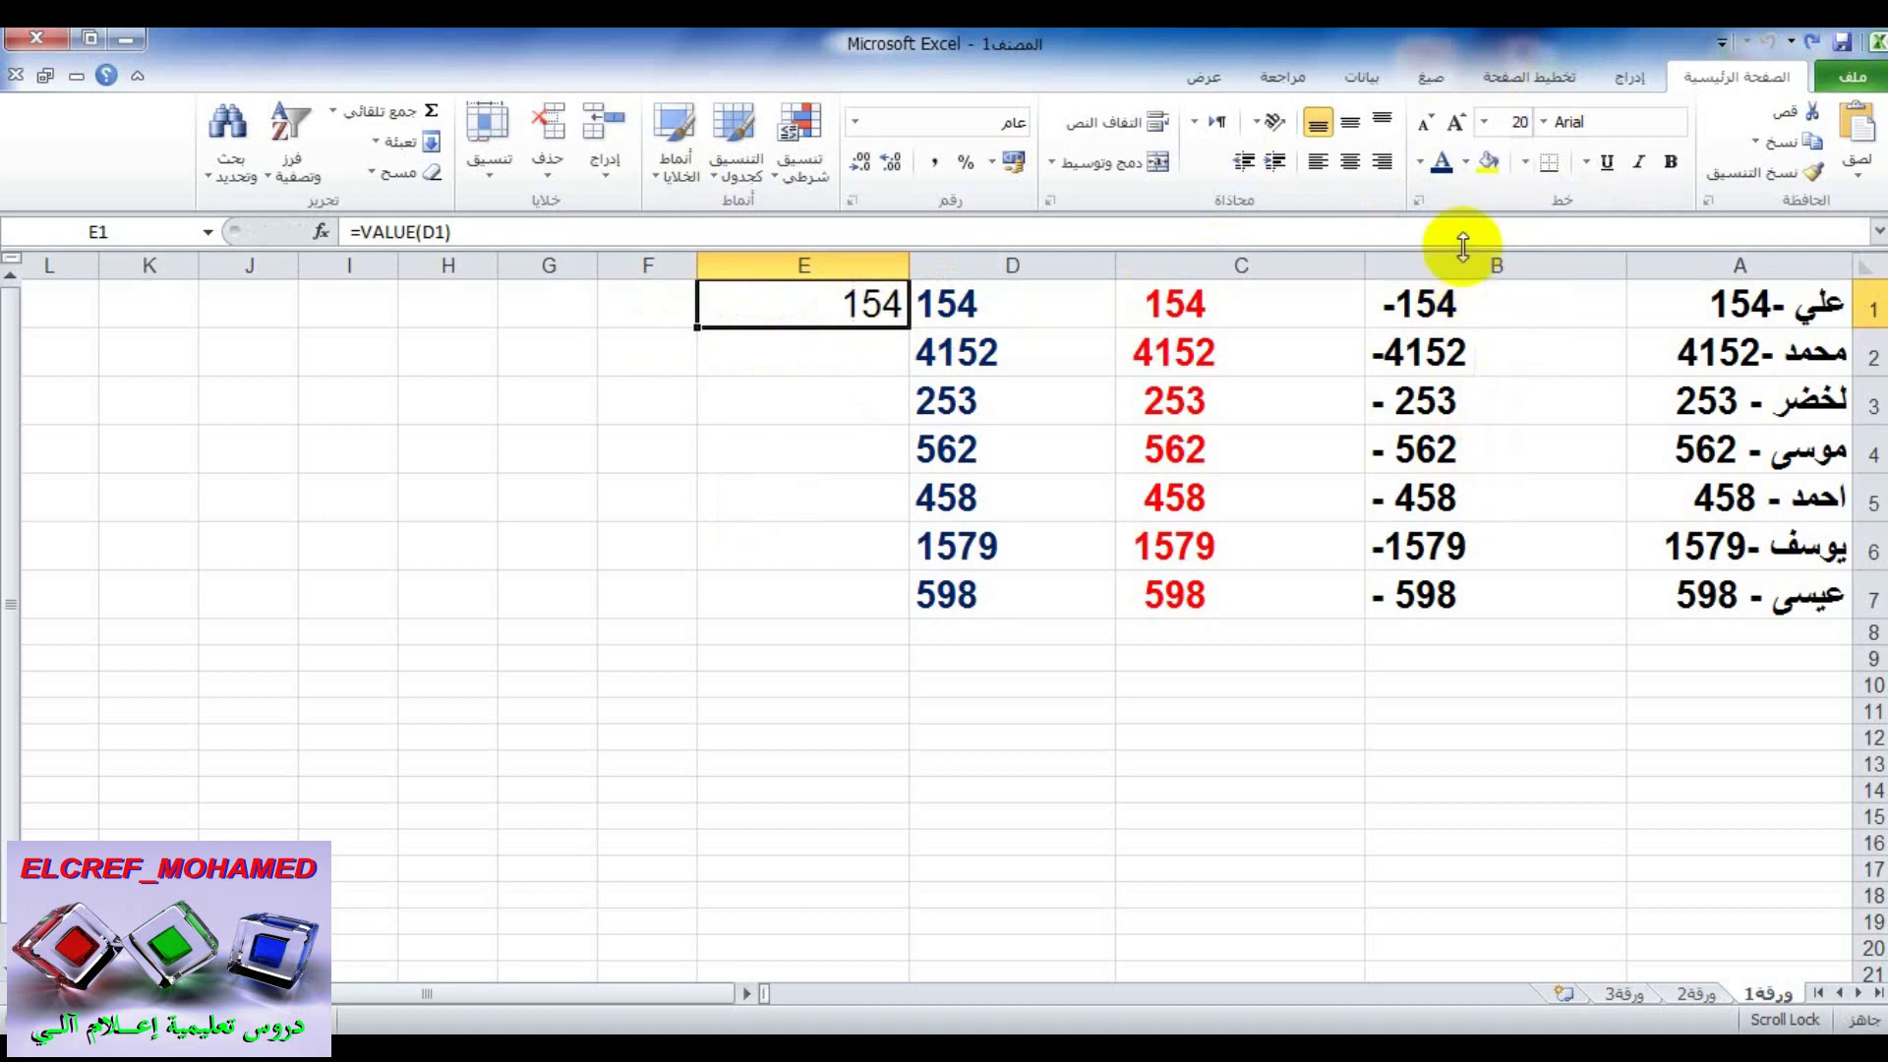
pyautogui.click(1421, 162)
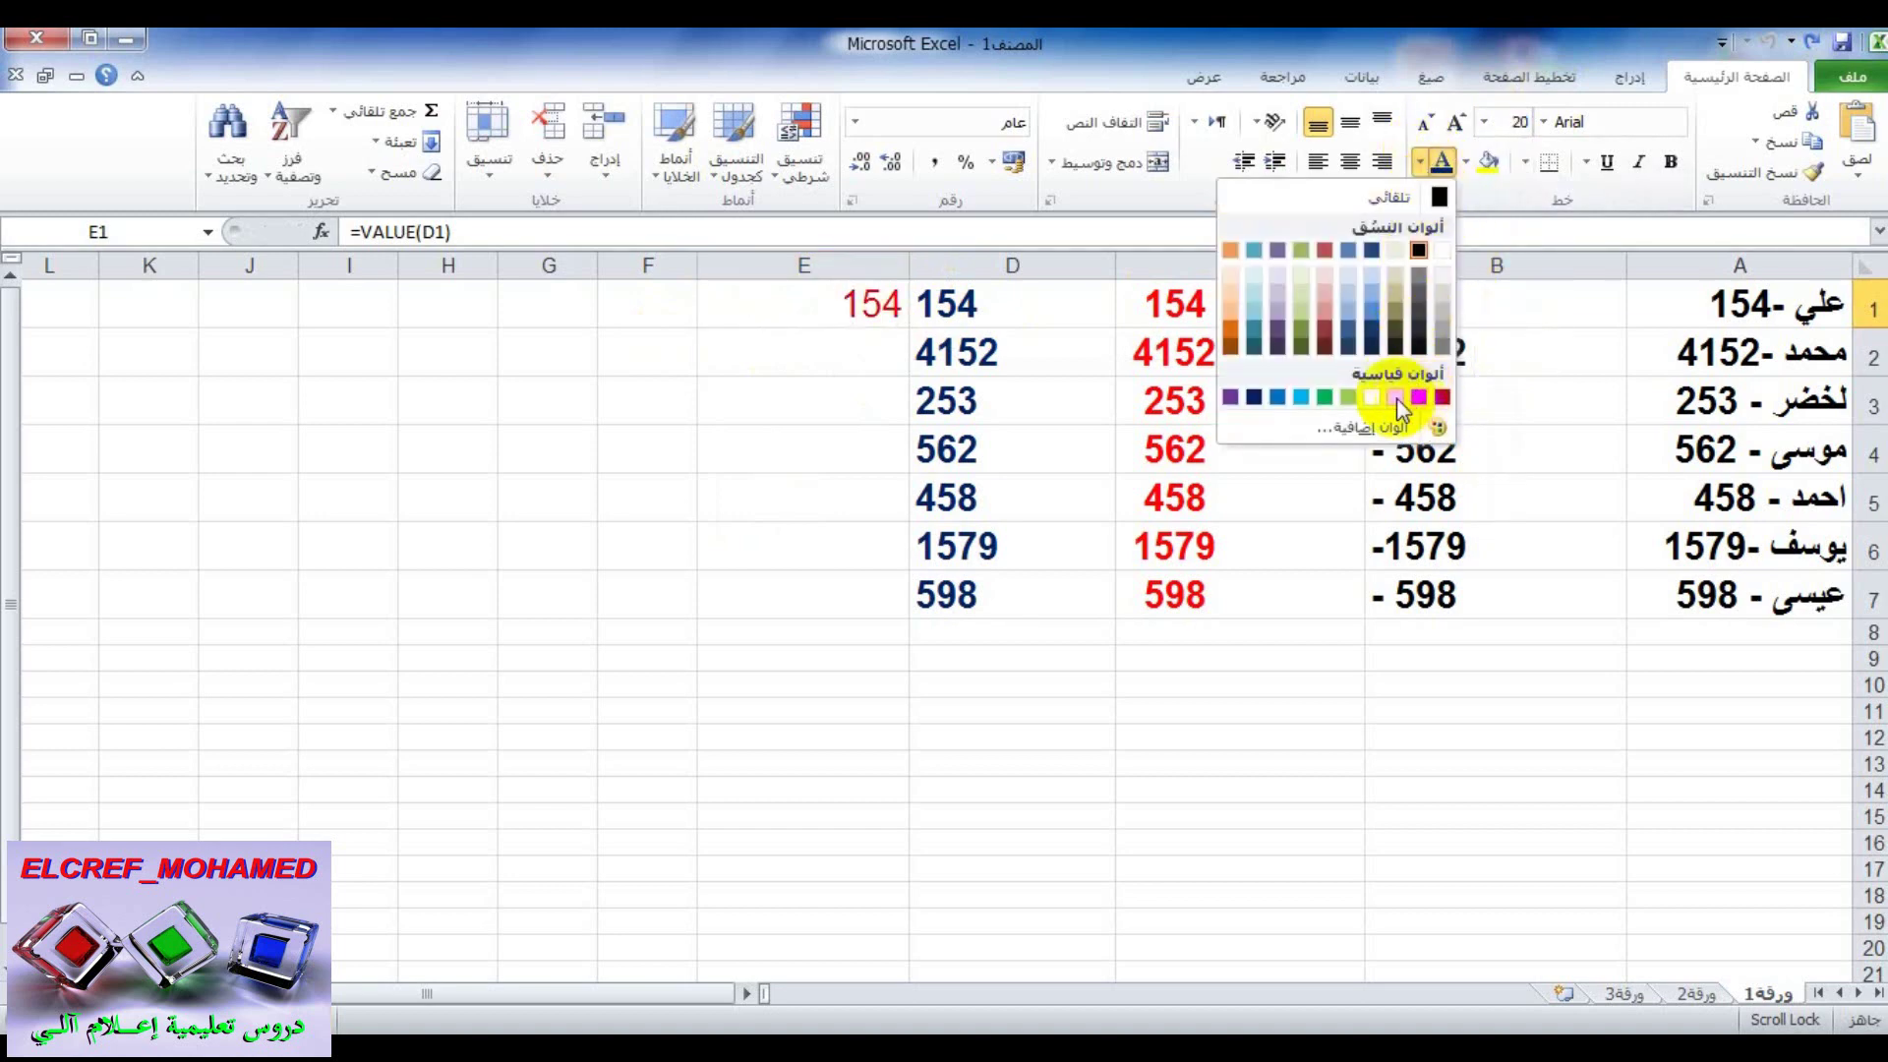
pyautogui.click(1230, 397)
pyautogui.click(1680, 167)
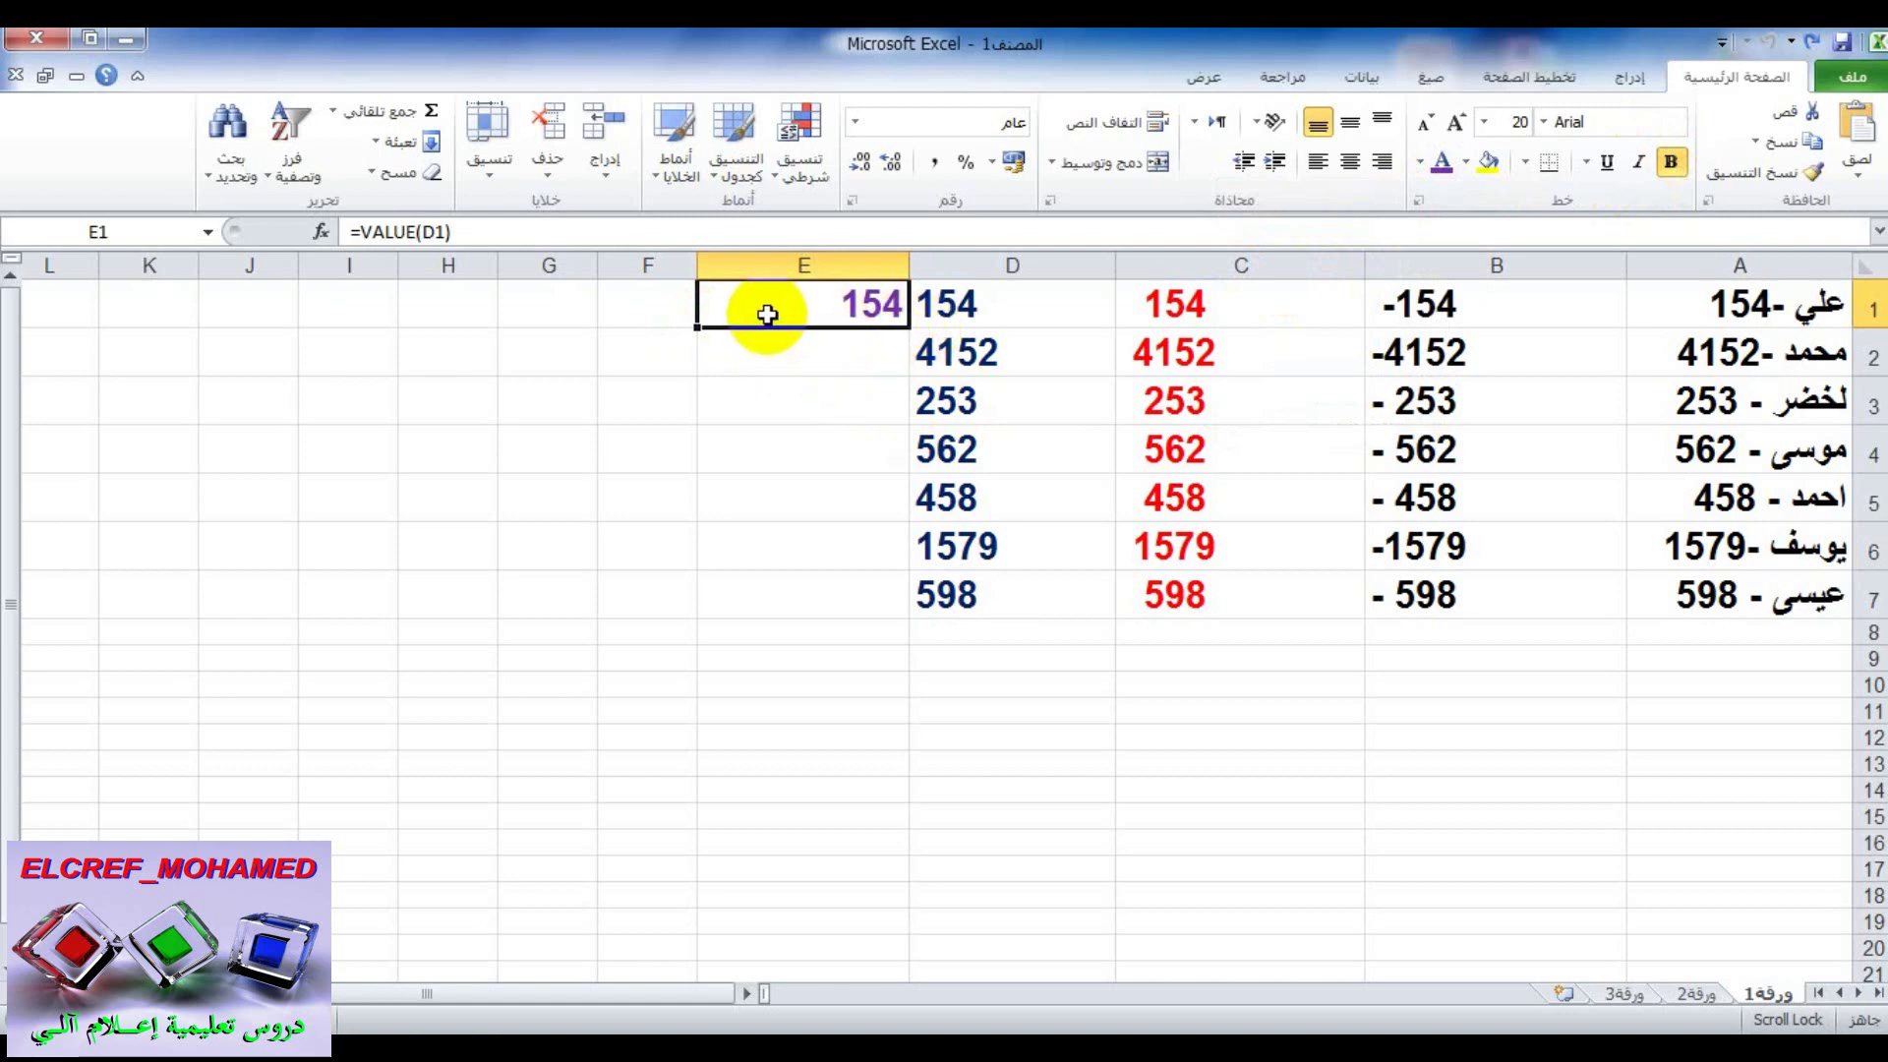
pyautogui.doubleClick(700, 326)
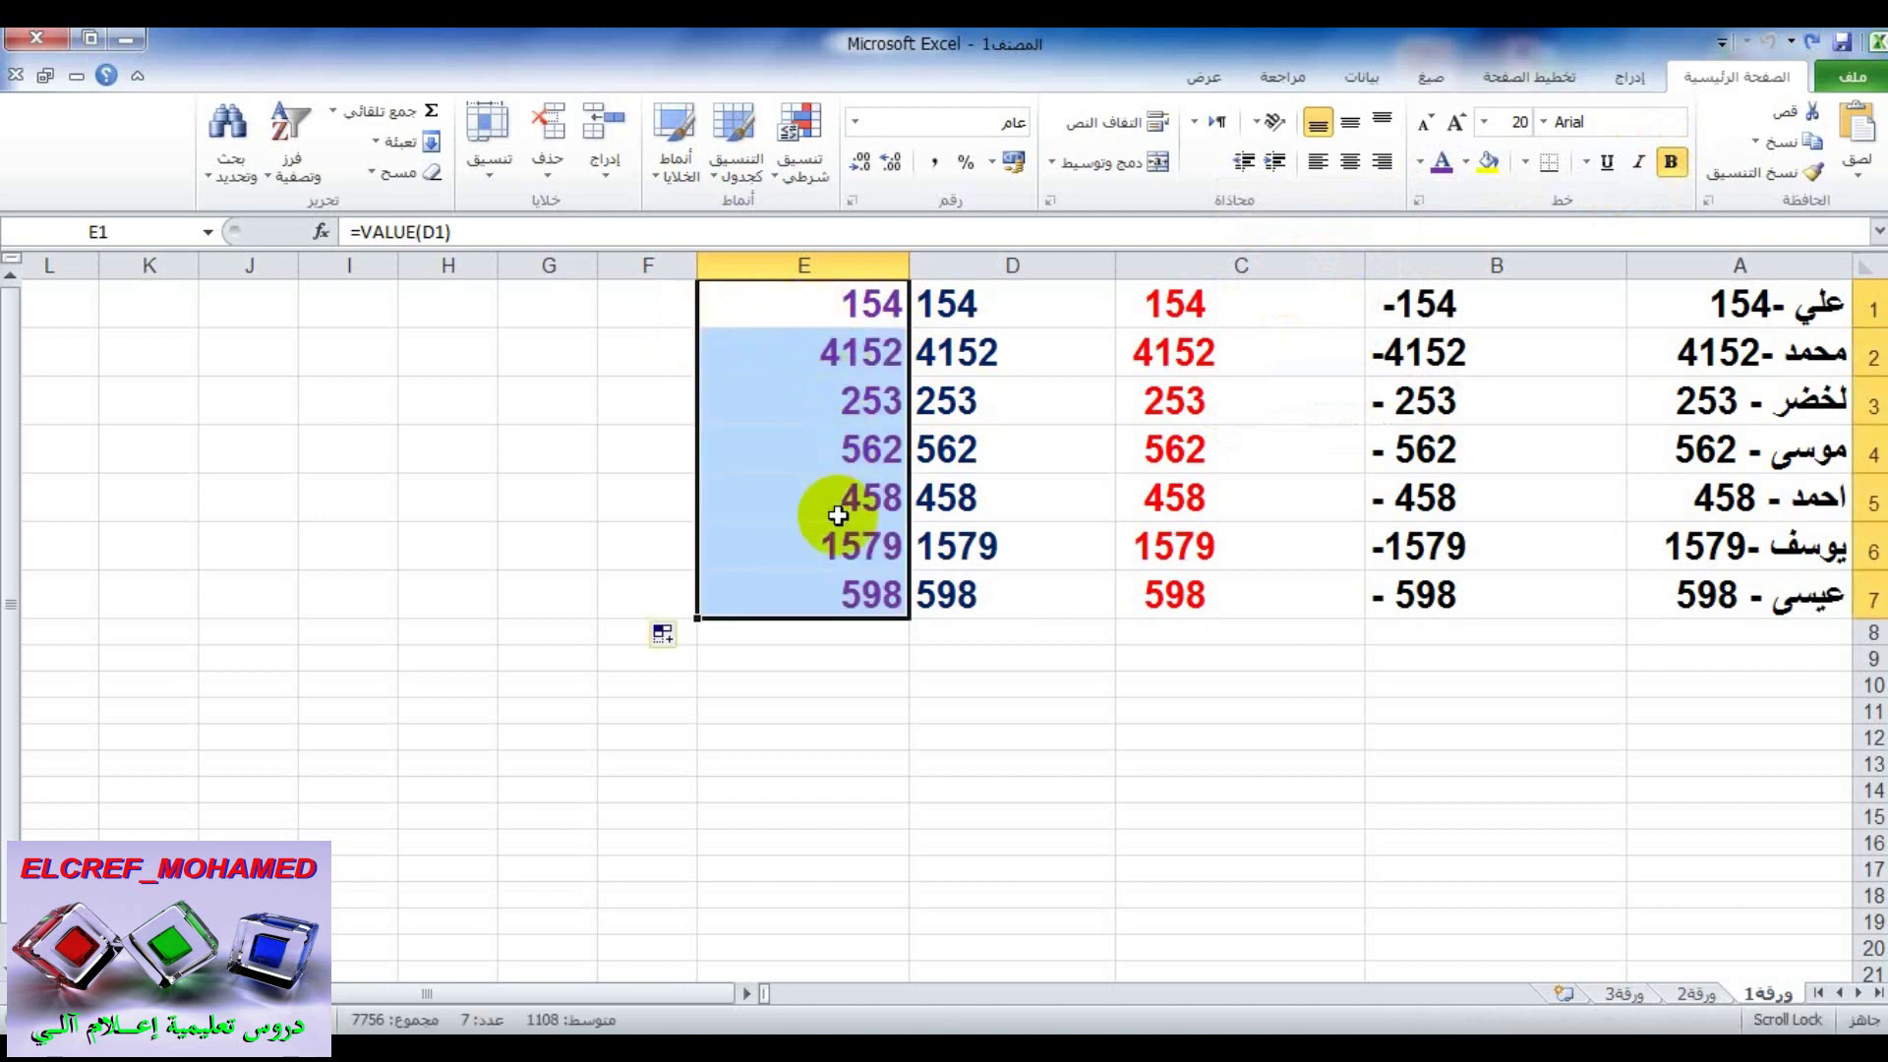
# Check the number format category of cell E1 in the Format Cells dialog and close it unchanged.
pyautogui.click(842, 314)
pyautogui.rightClick(842, 314)
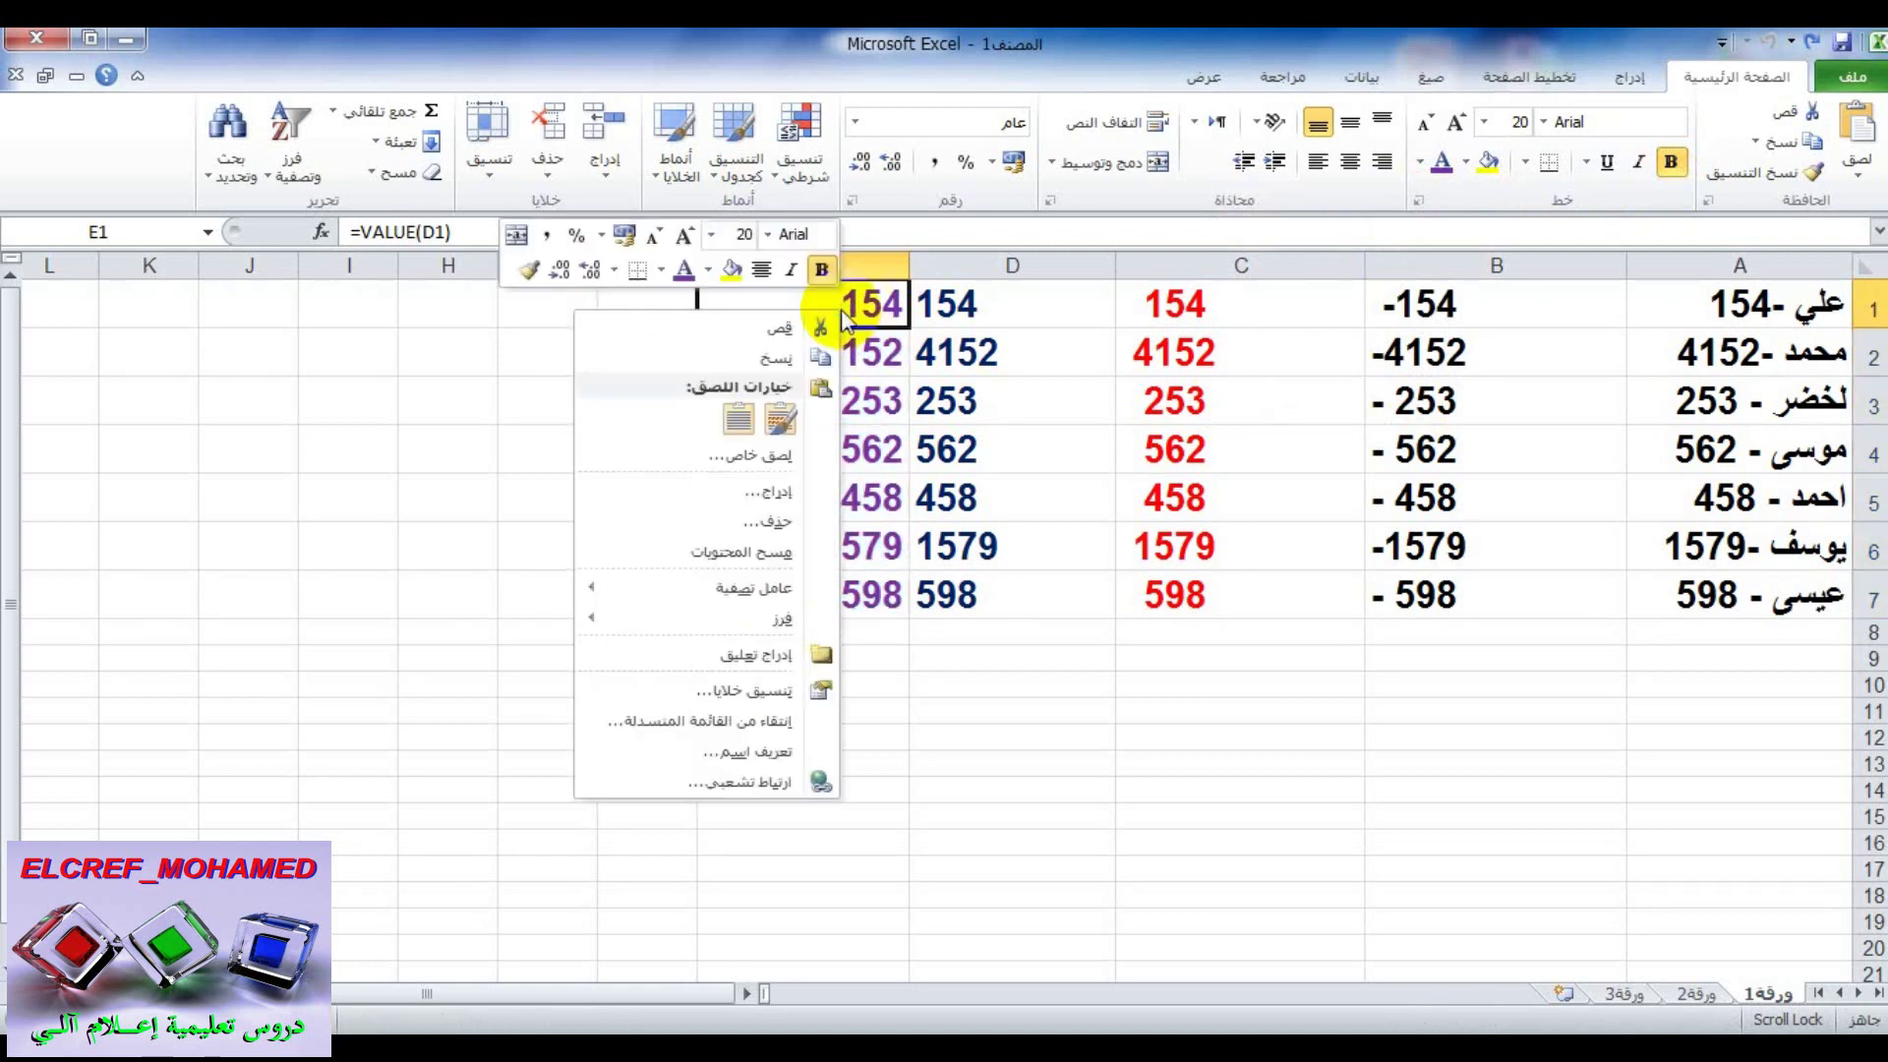
pyautogui.click(755, 690)
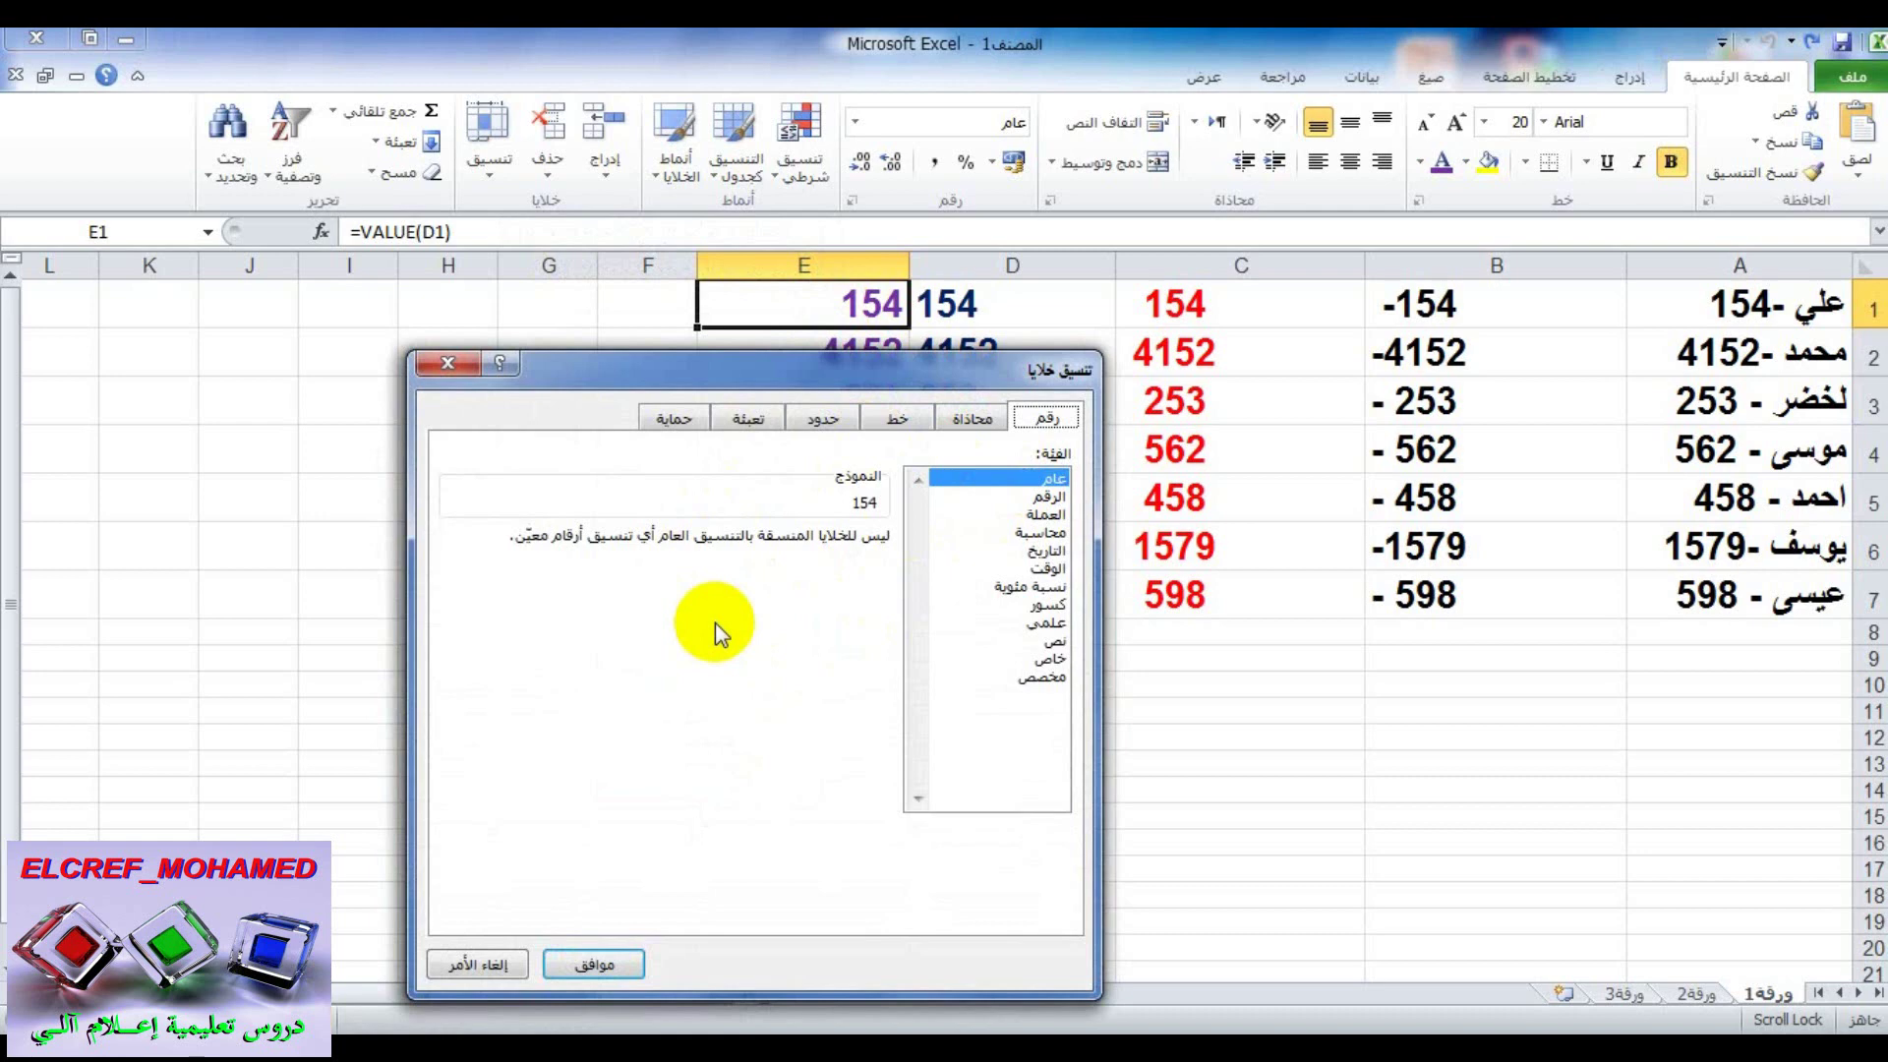
pyautogui.click(431, 360)
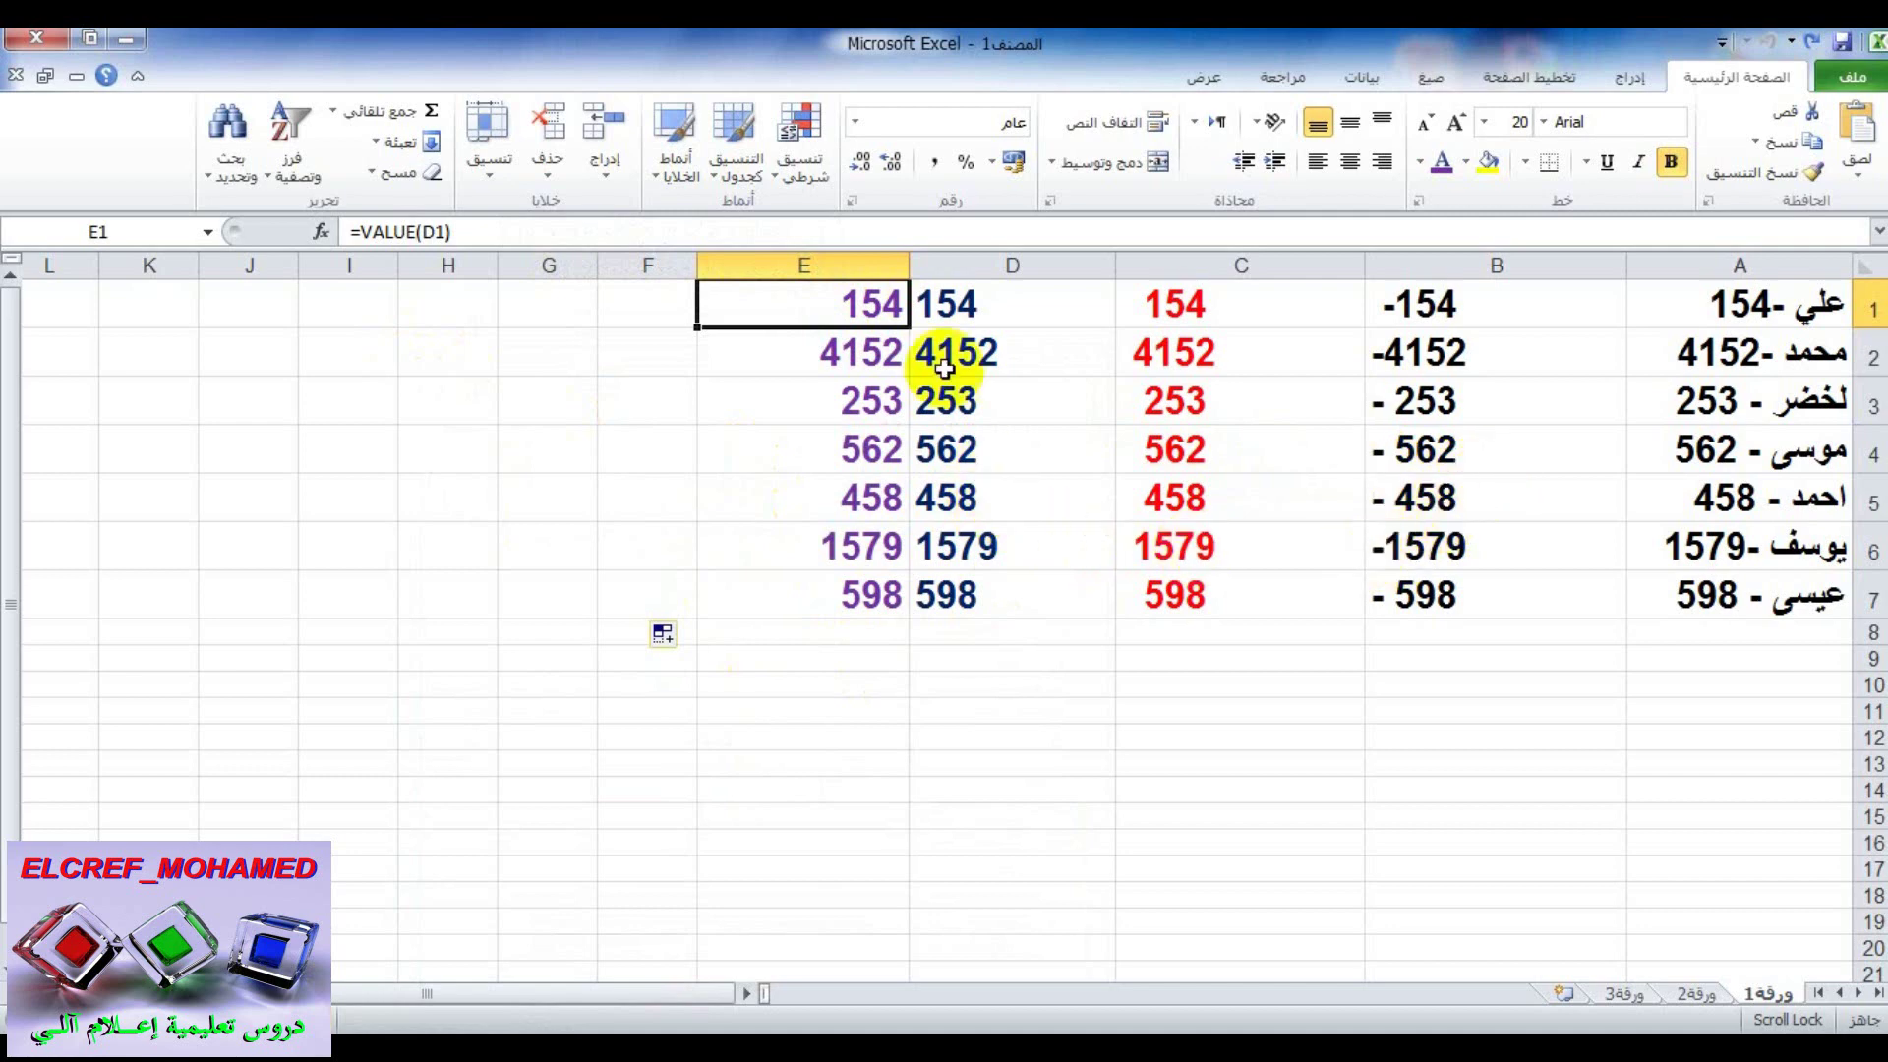
# Widen column F to make room for another formula column.
pyautogui.moveTo(596, 264); pyautogui.dragTo(473, 264)
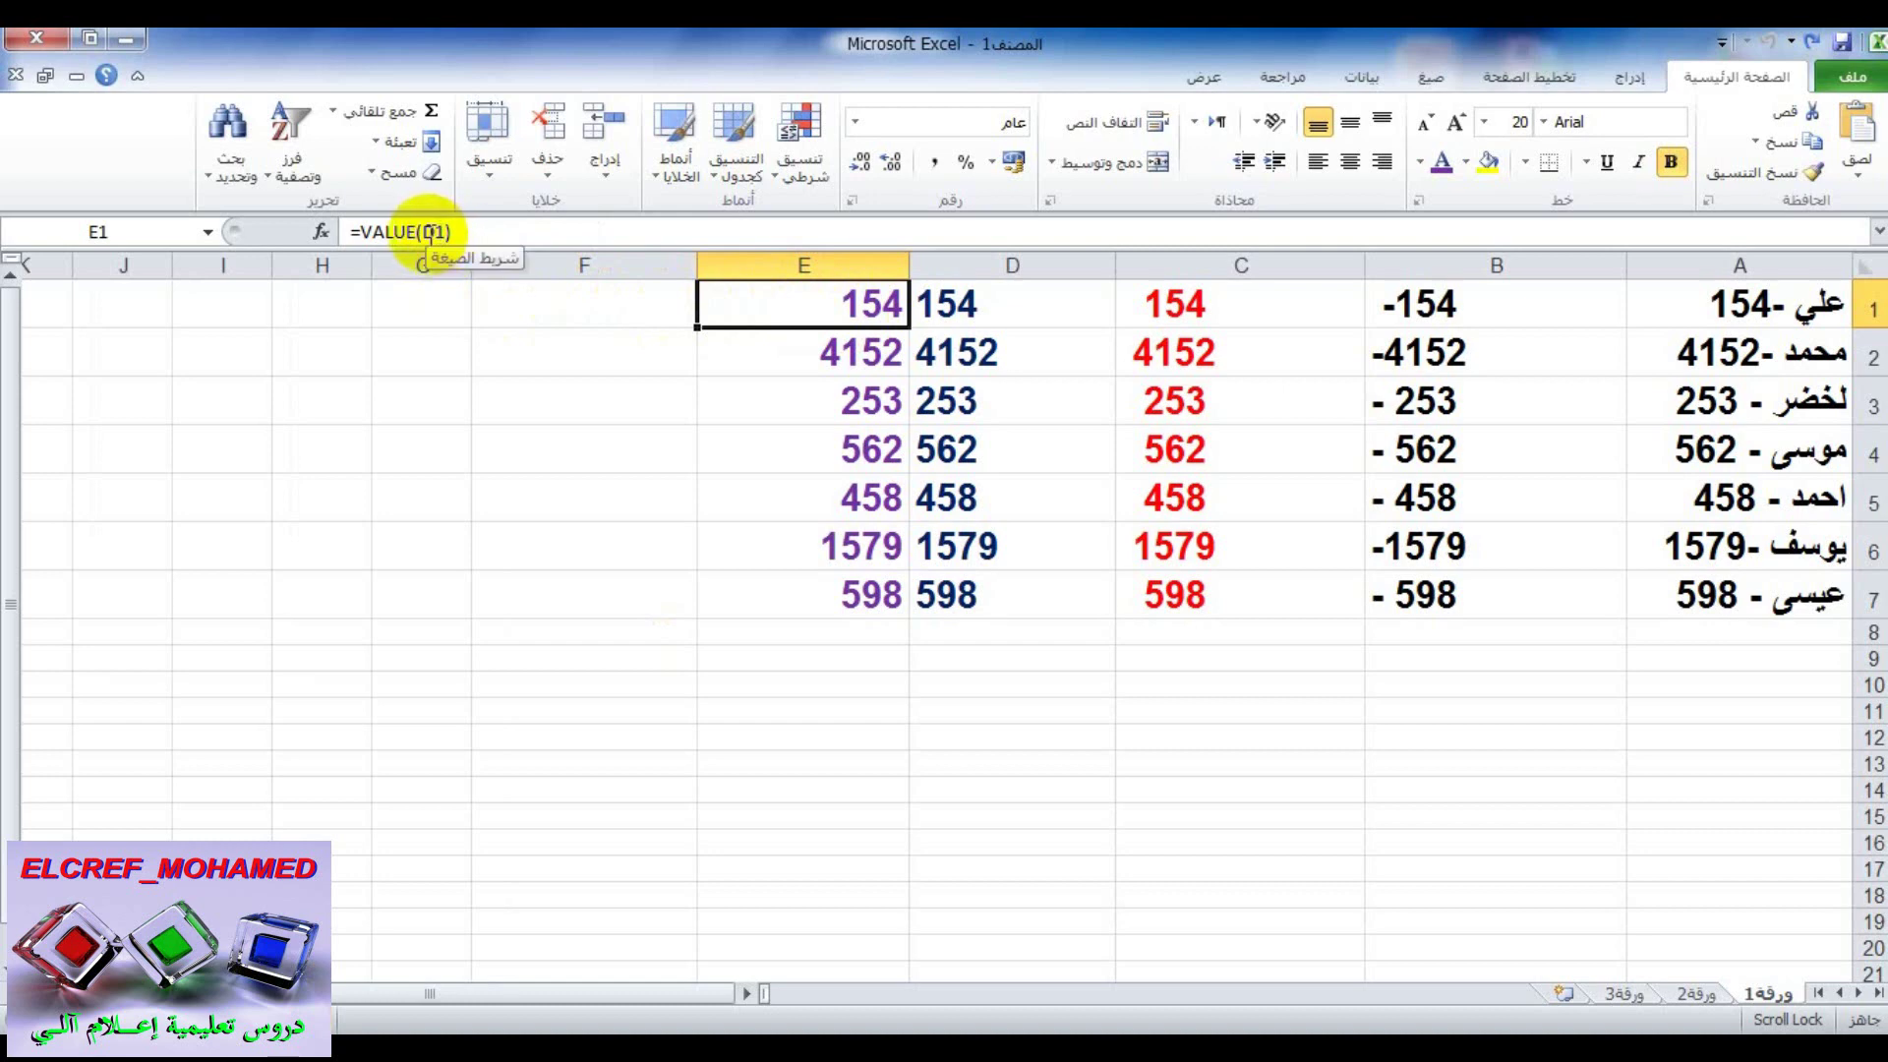
pyautogui.click(1005, 307)
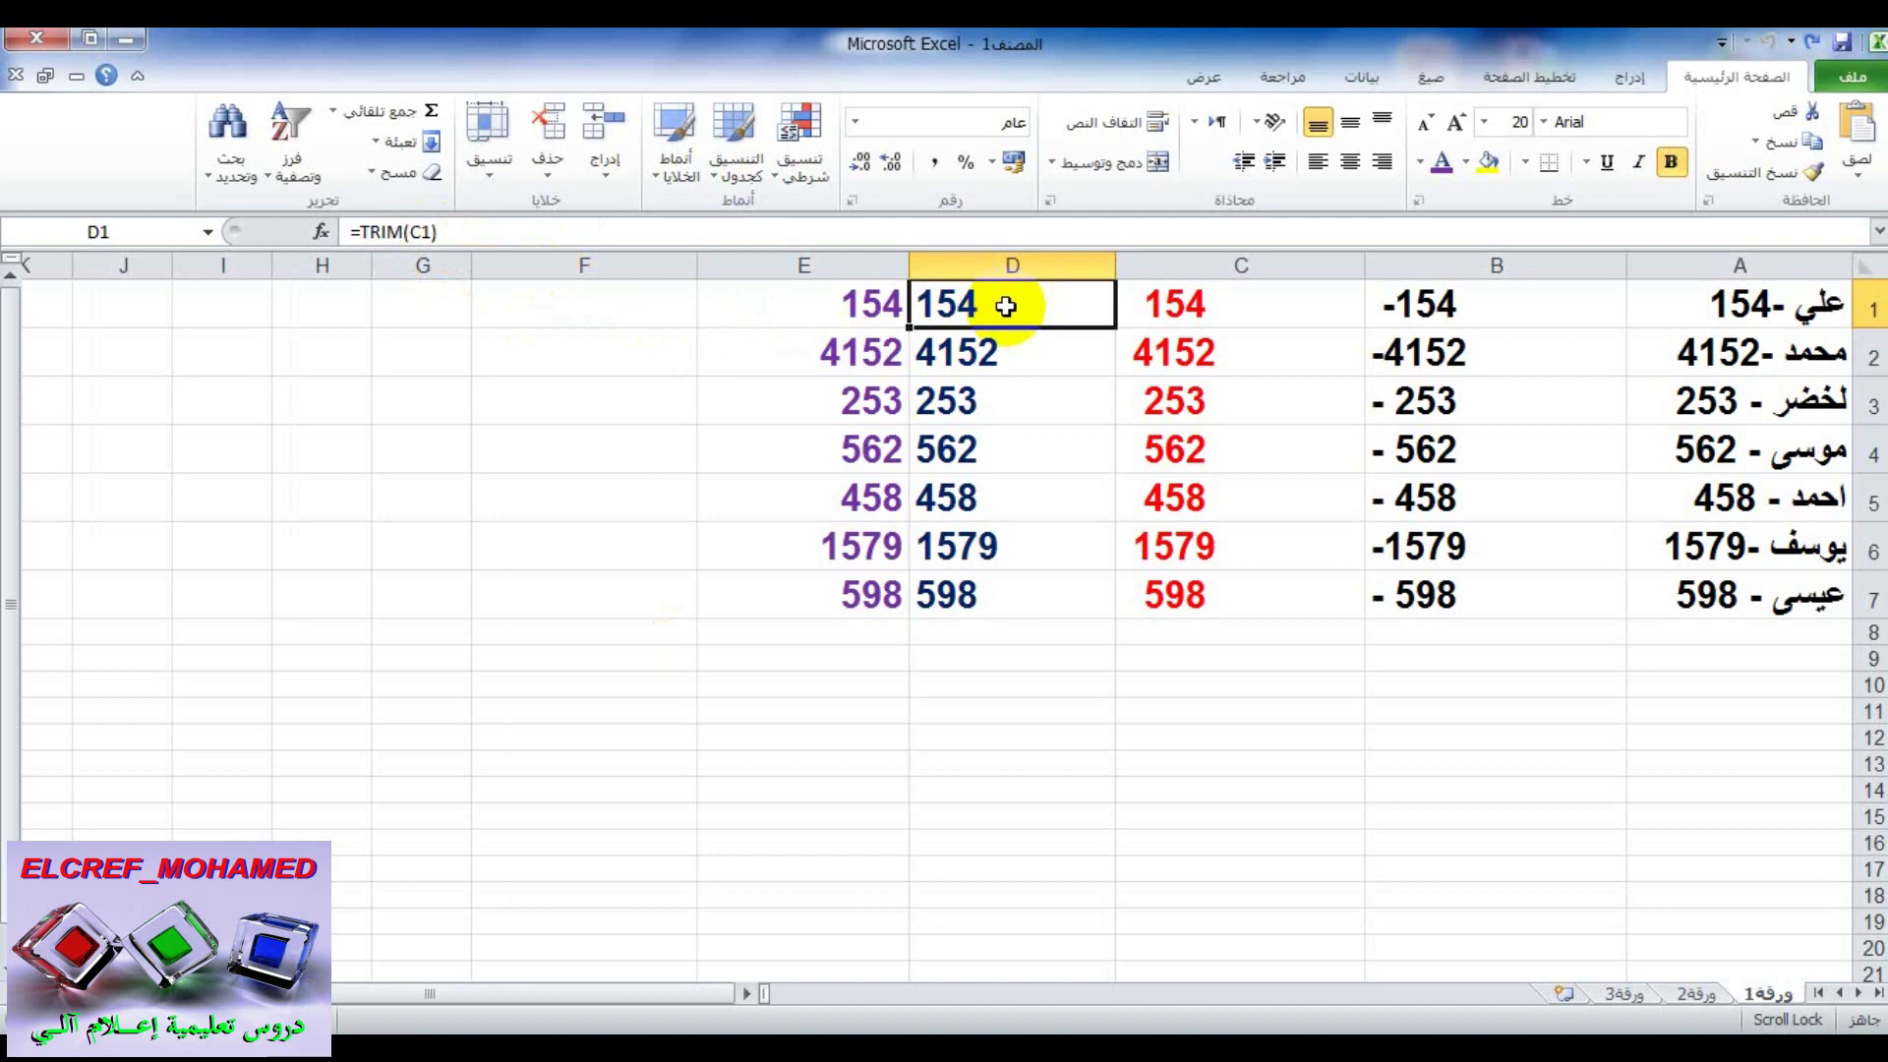
pyautogui.moveTo(447, 232); pyautogui.dragTo(413, 232)
pyautogui.rightClick(379, 236)
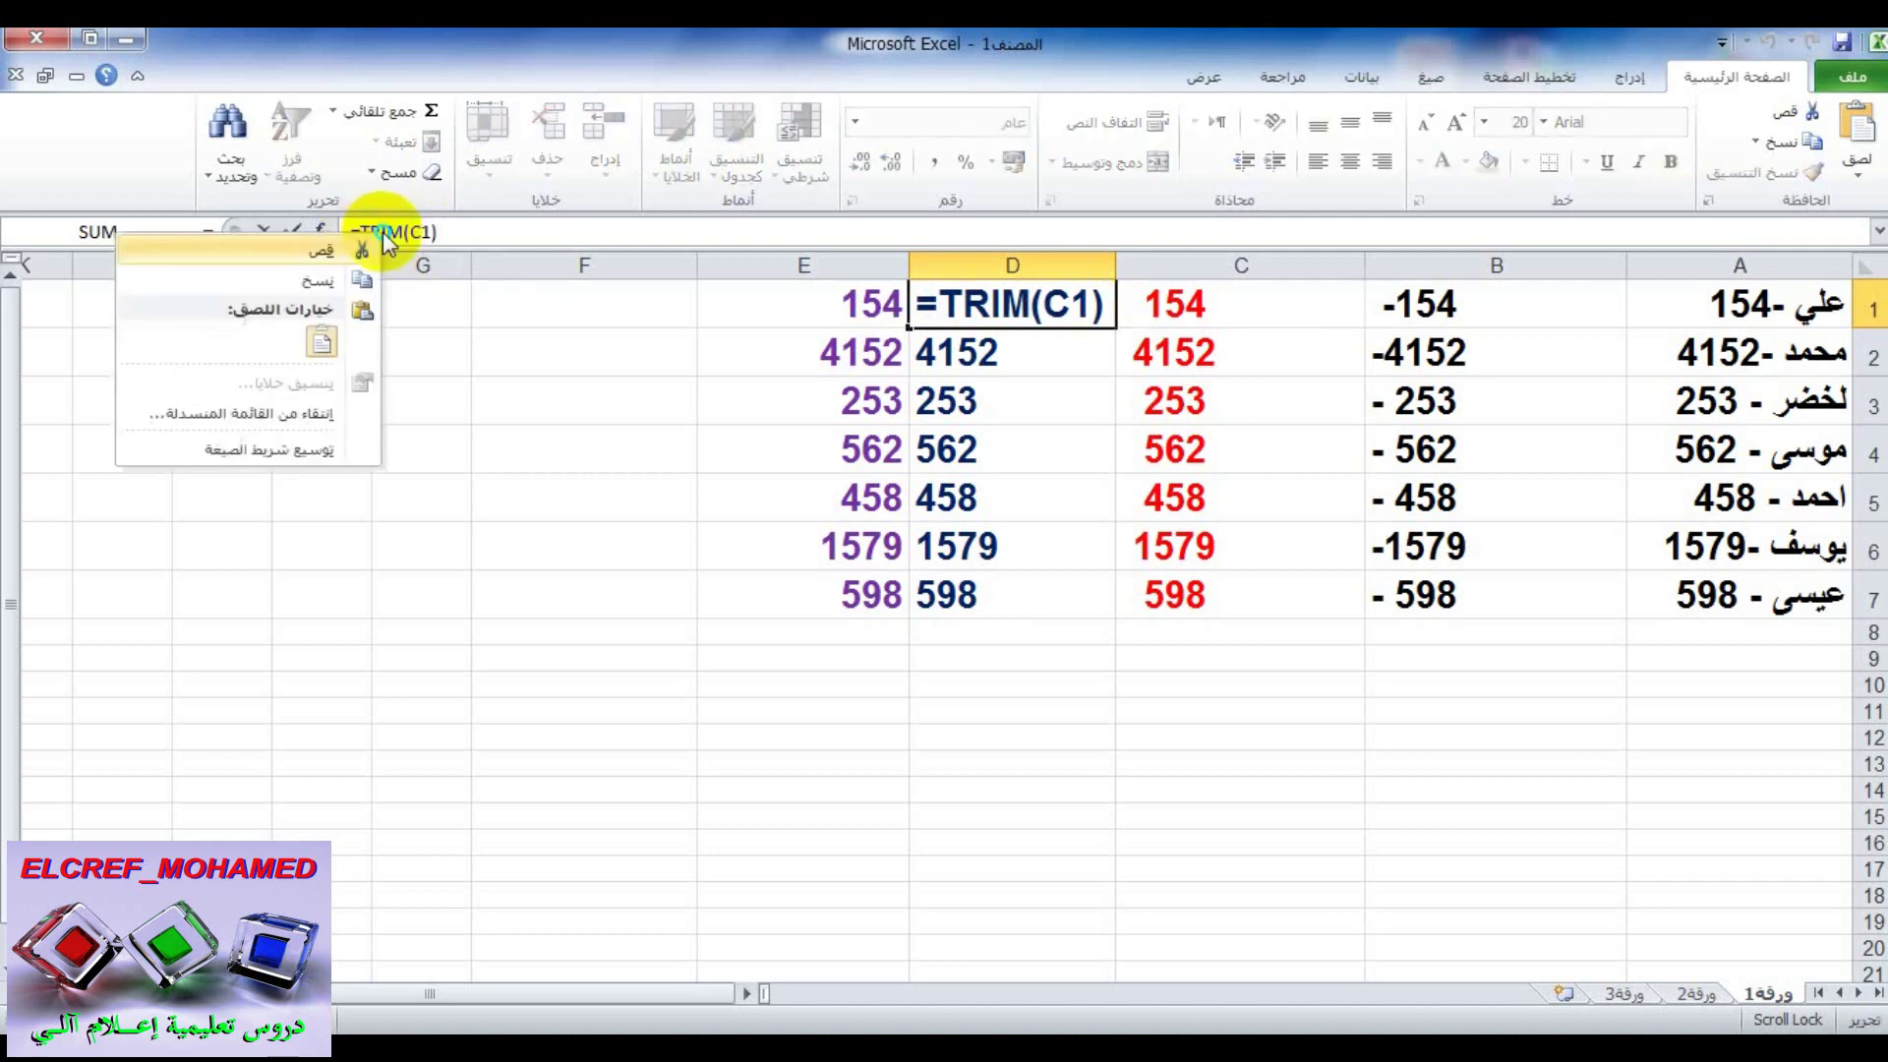
pyautogui.moveTo(437, 232); pyautogui.dragTo(360, 232)
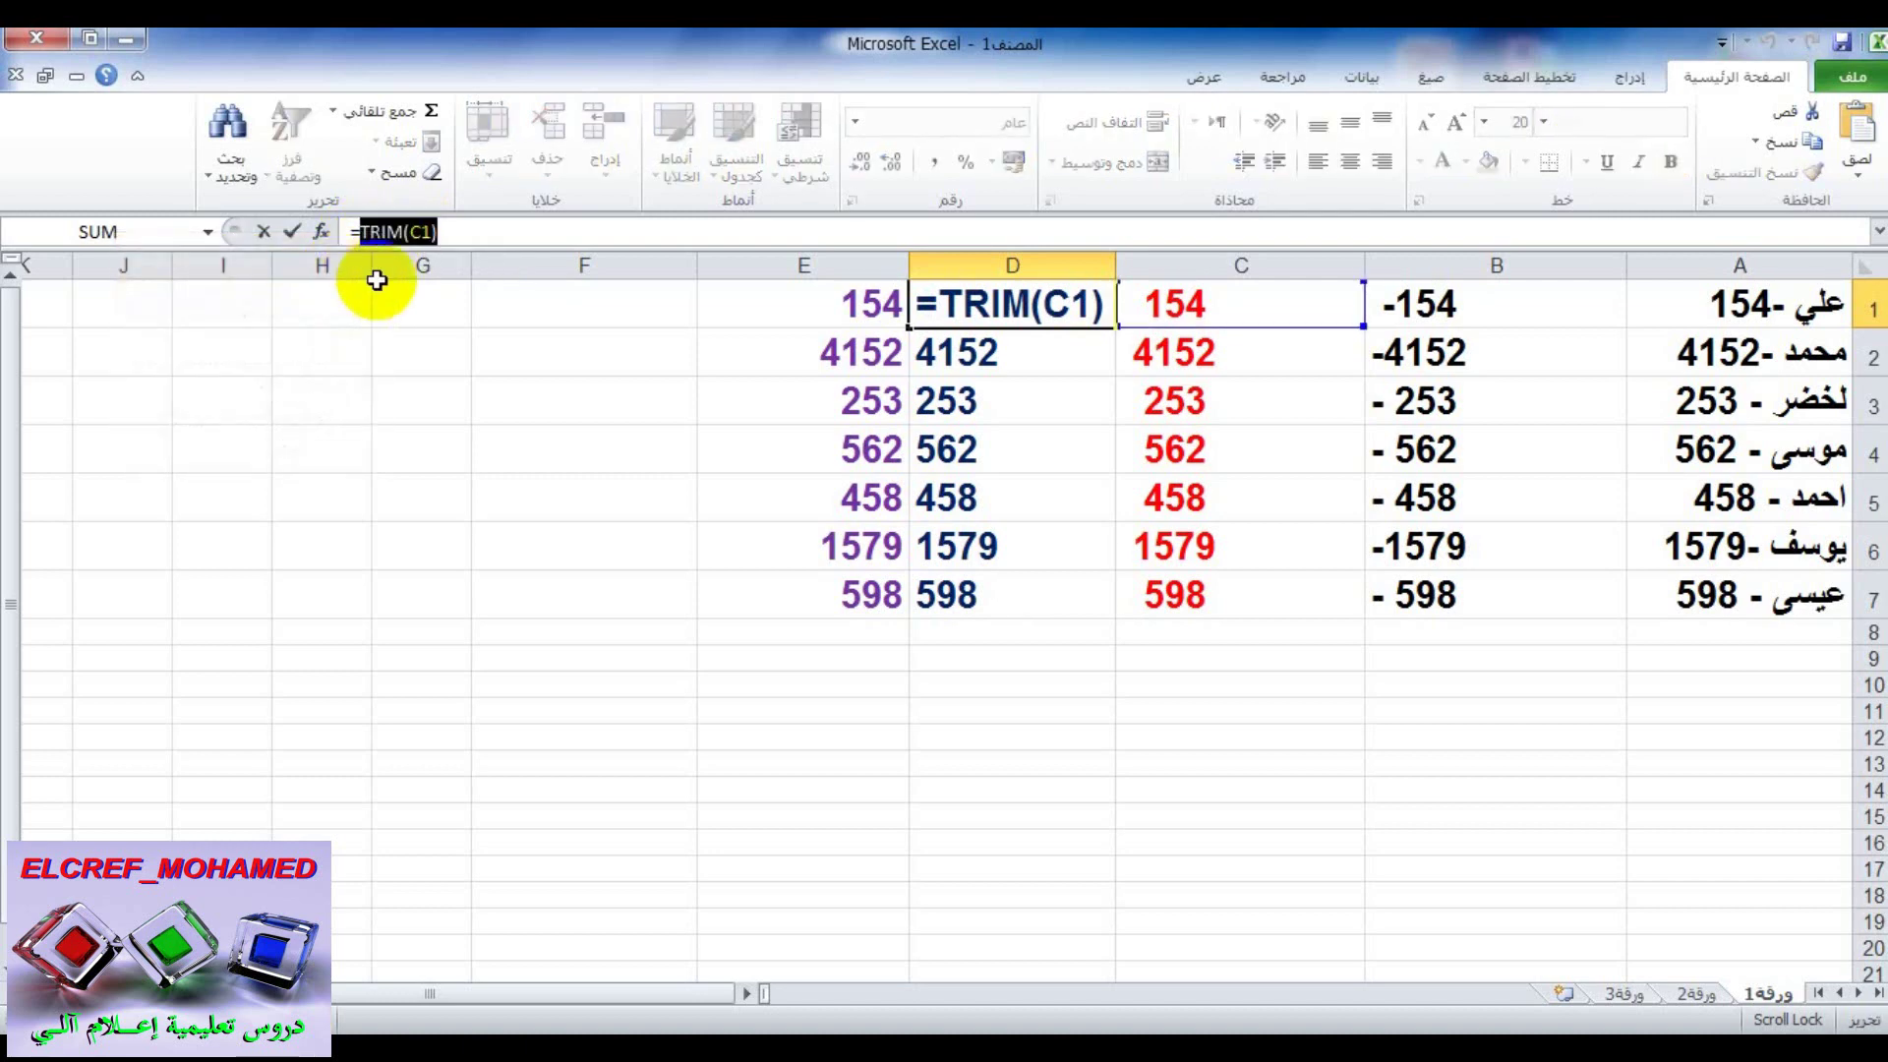
pyautogui.click(855, 303)
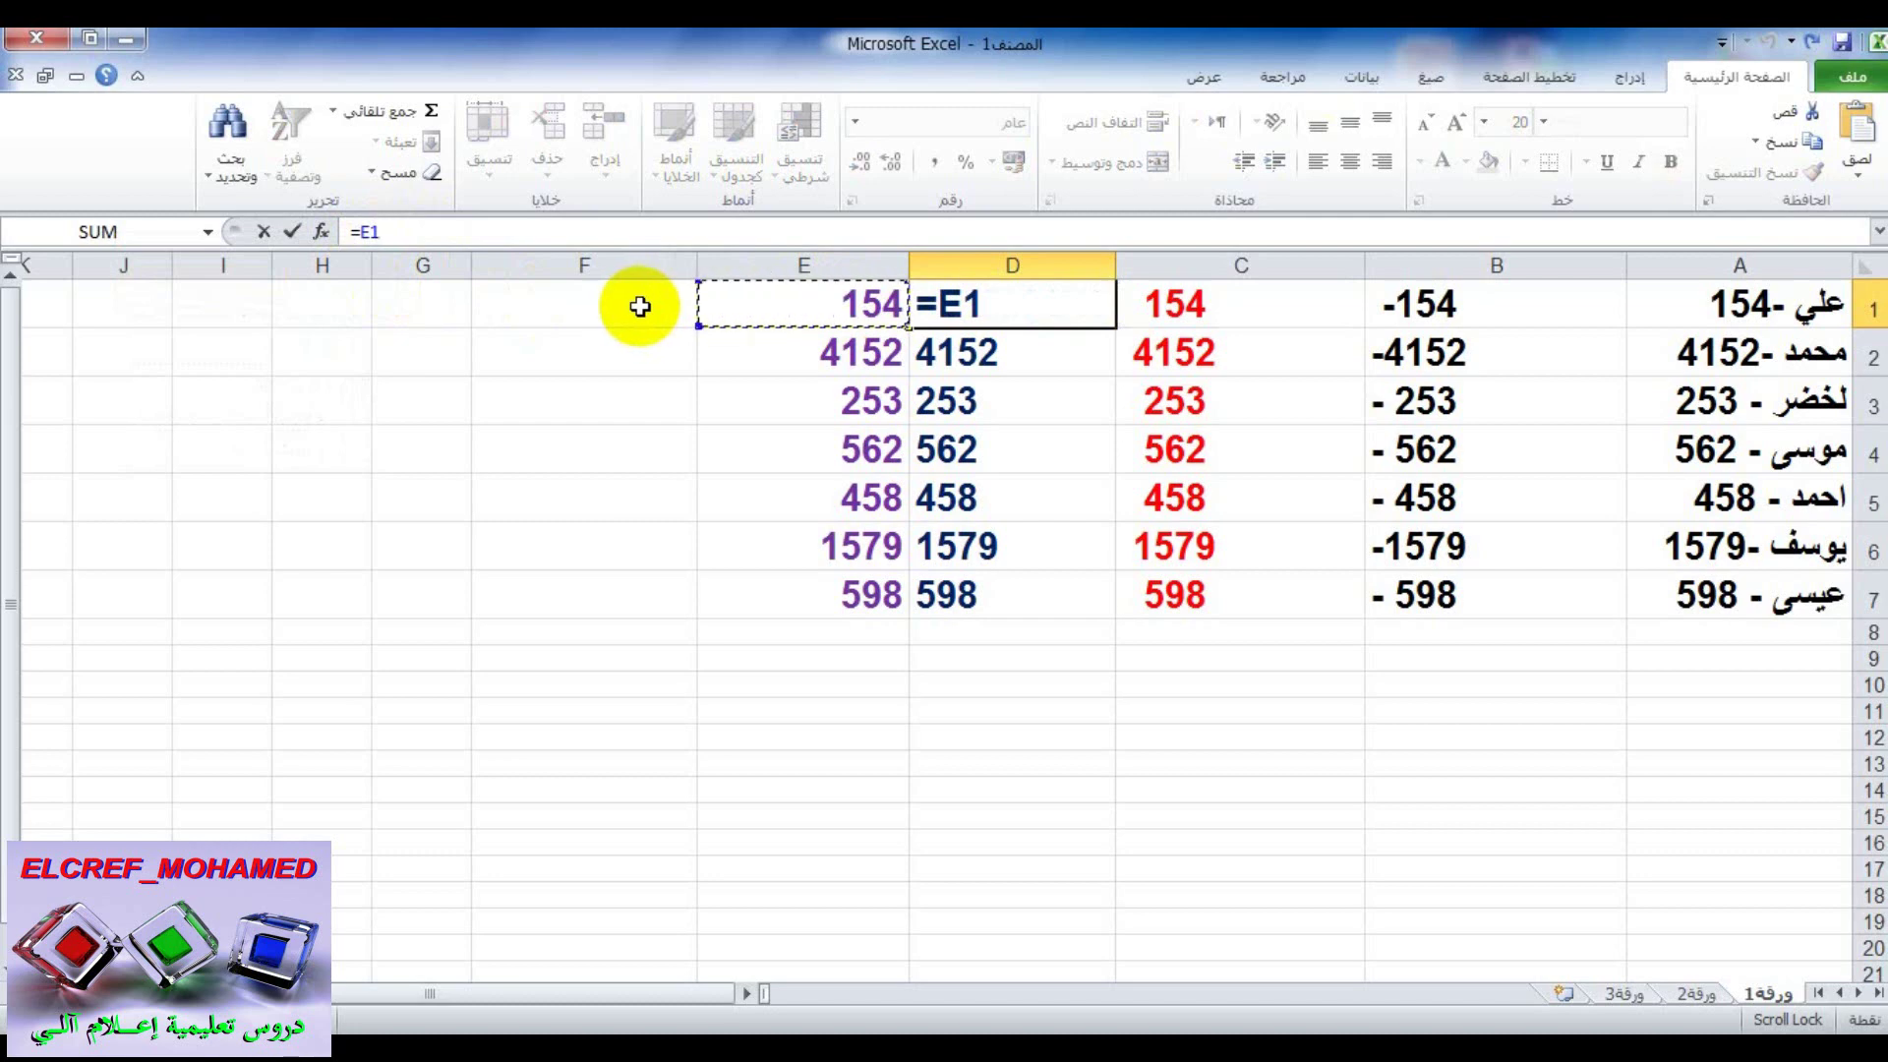
pyautogui.press('Escape')
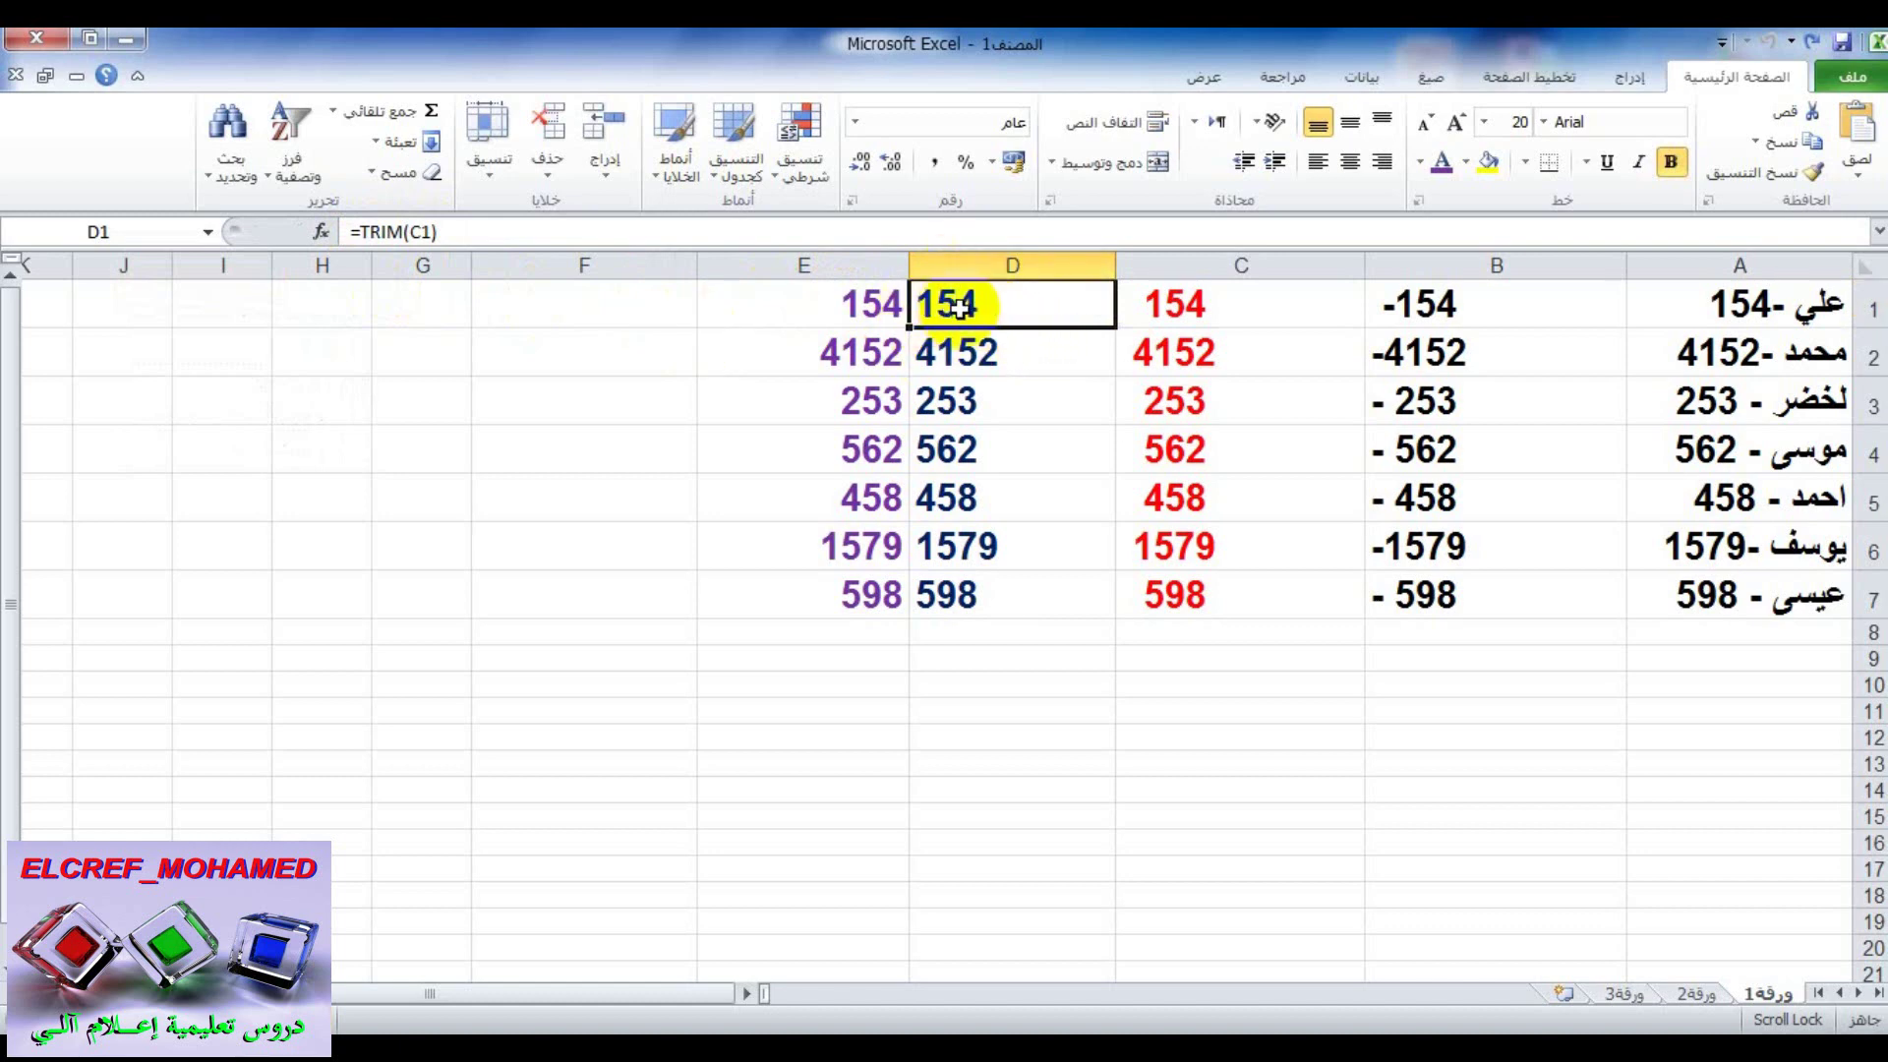
# Copy the expression TRIM(C1), without the equals sign, from the formula in cell D1 and leave the cell unchanged.
pyautogui.click(442, 231)
pyautogui.moveTo(441, 231); pyautogui.dragTo(364, 232)
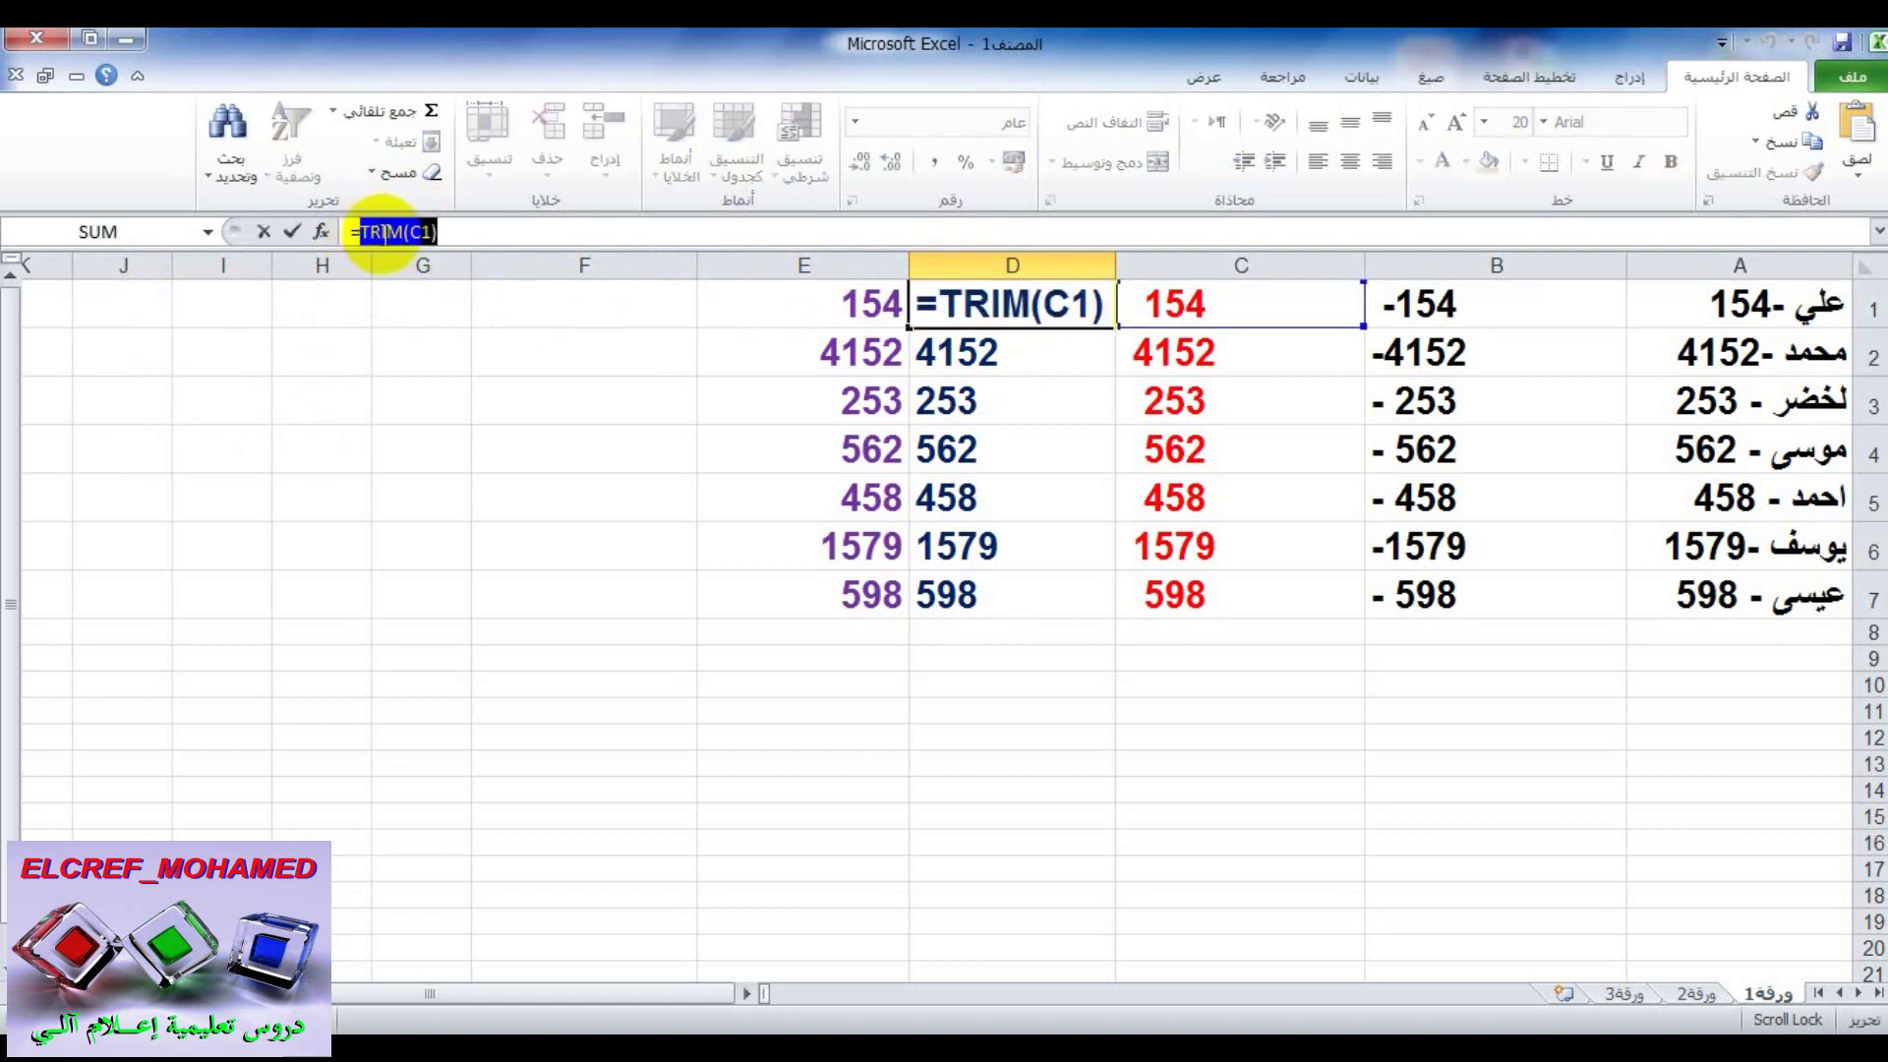
pyautogui.rightClick(384, 233)
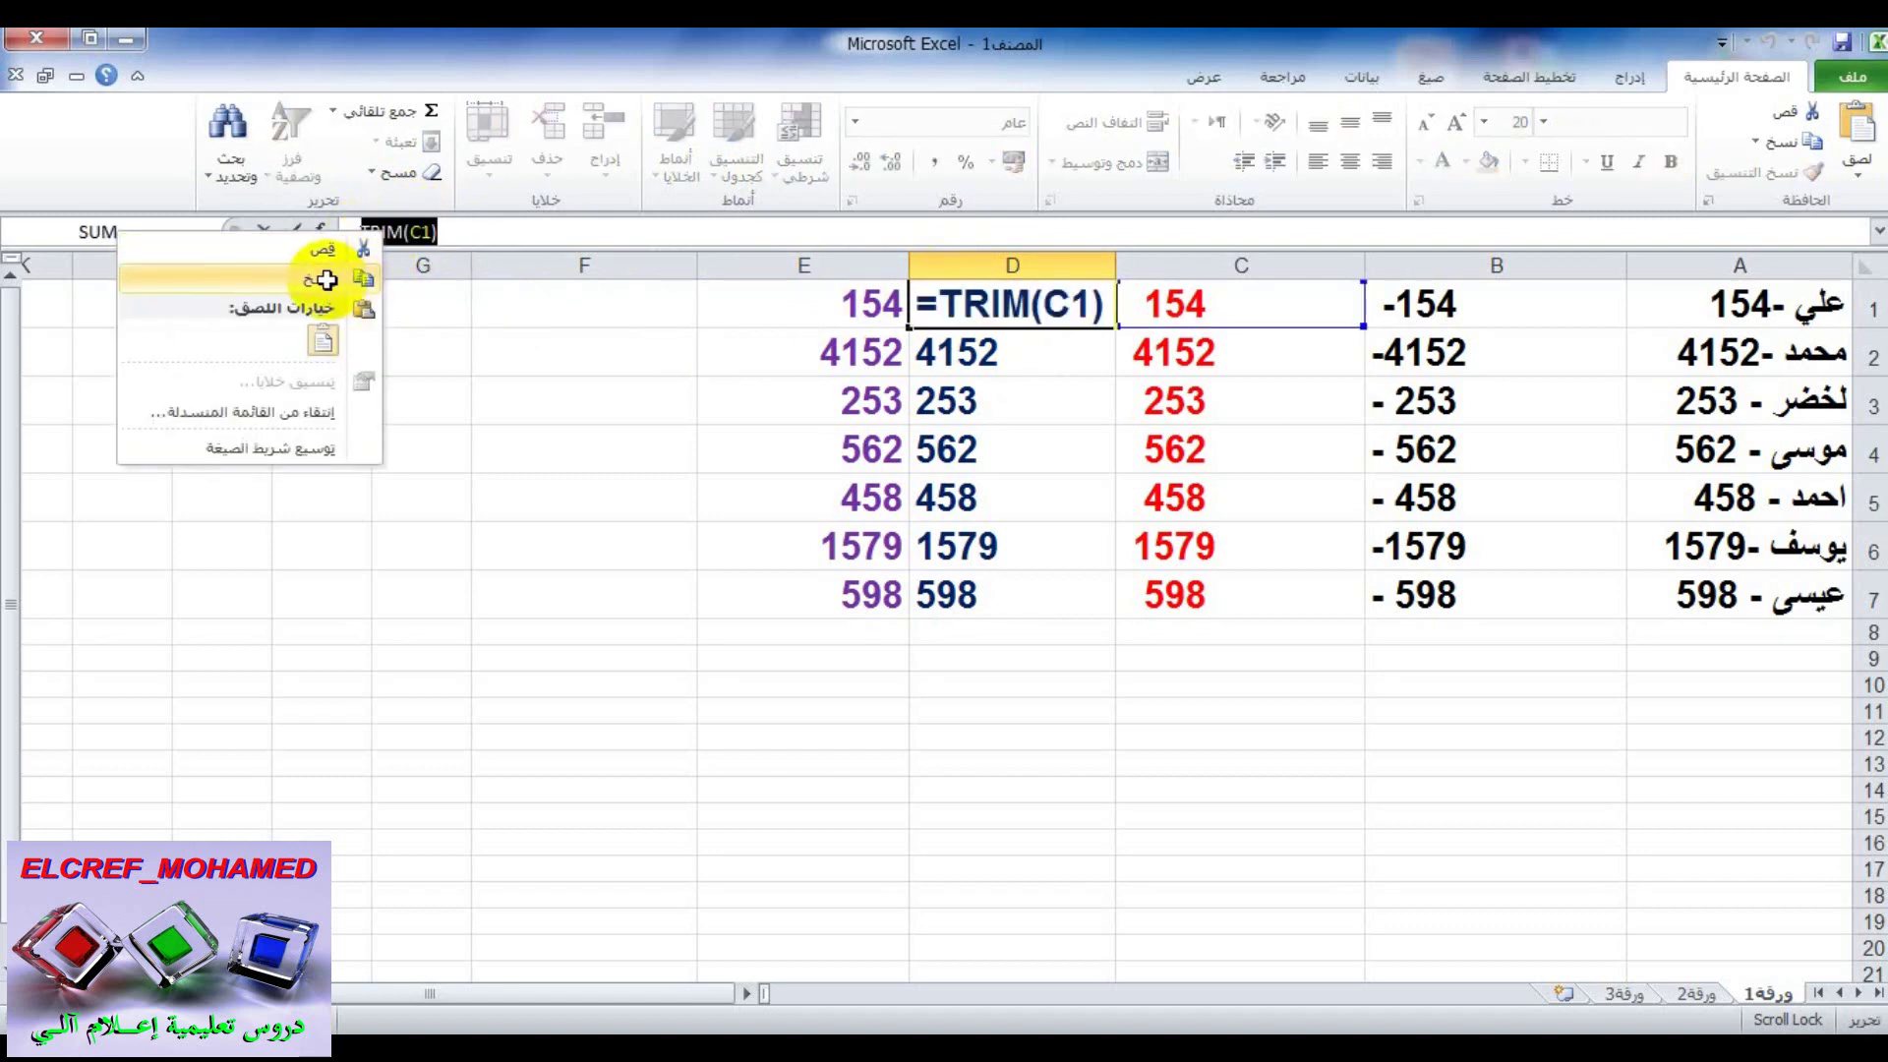
pyautogui.click(326, 279)
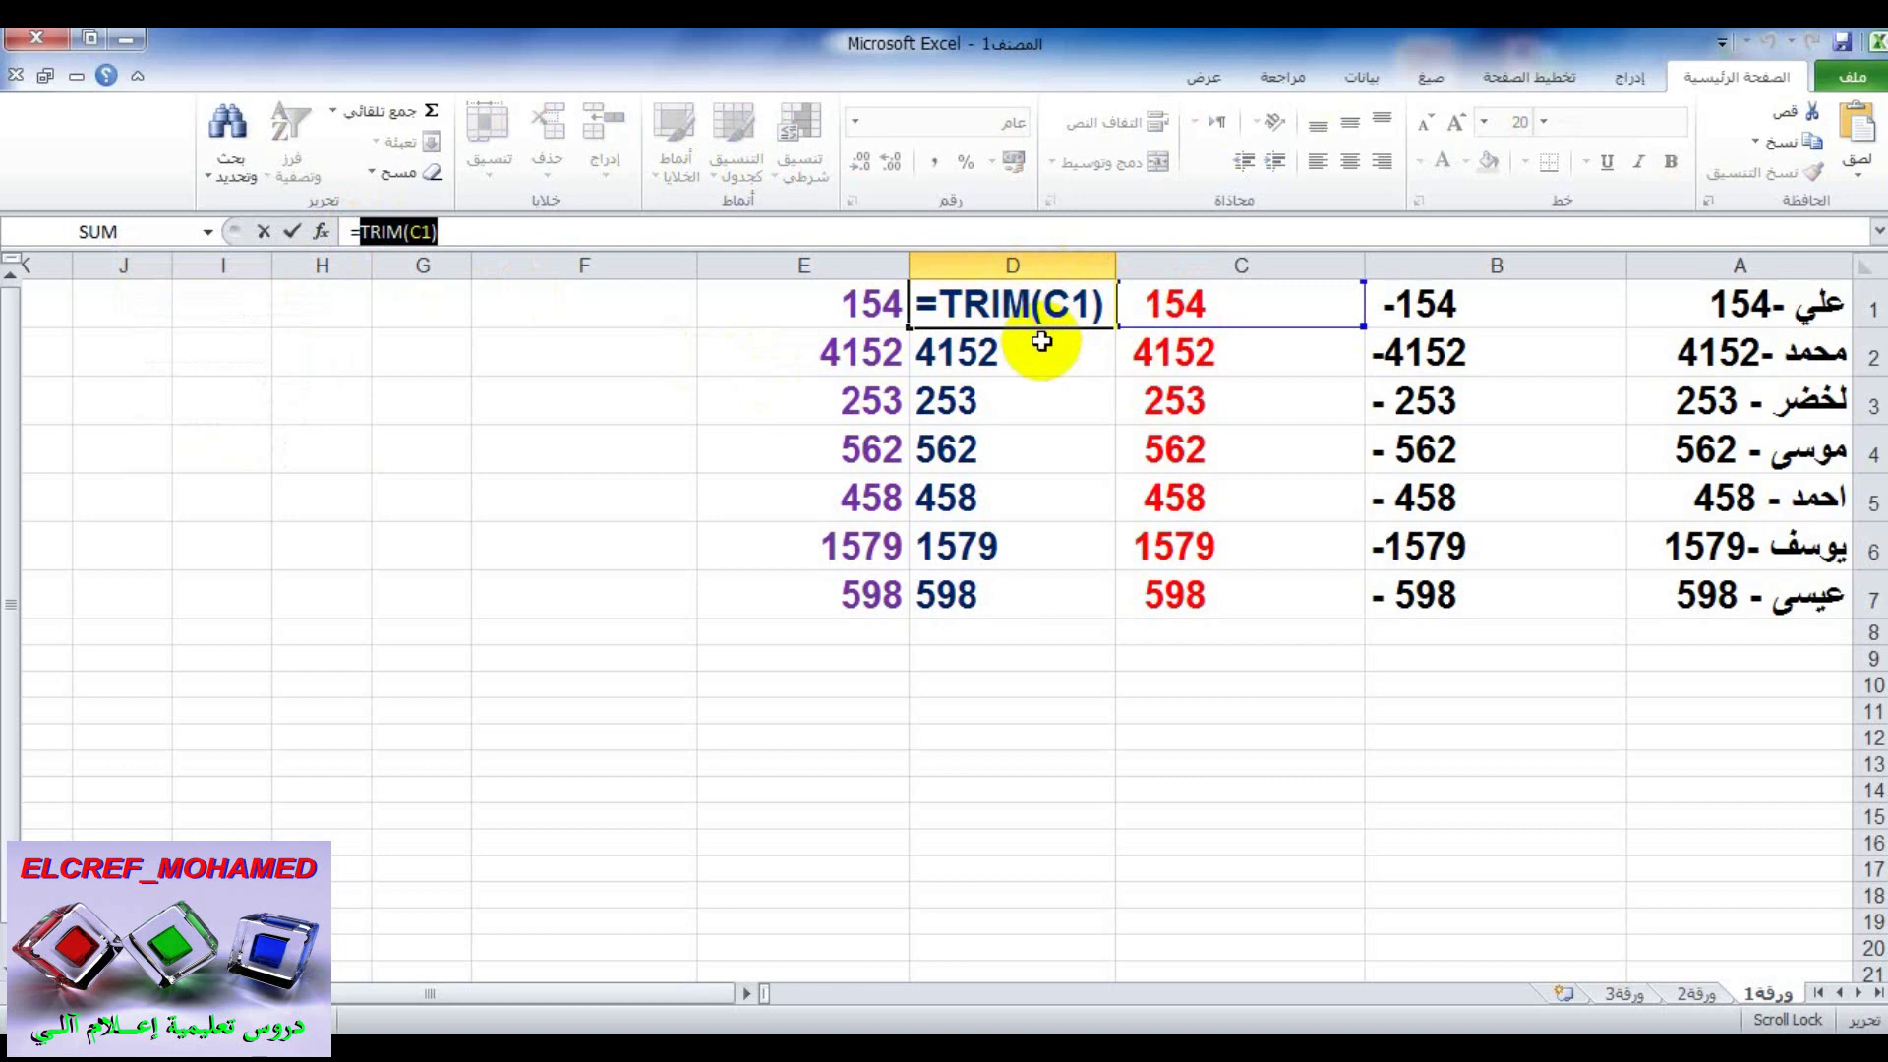
pyautogui.hotkey('ctrl', 'Return')
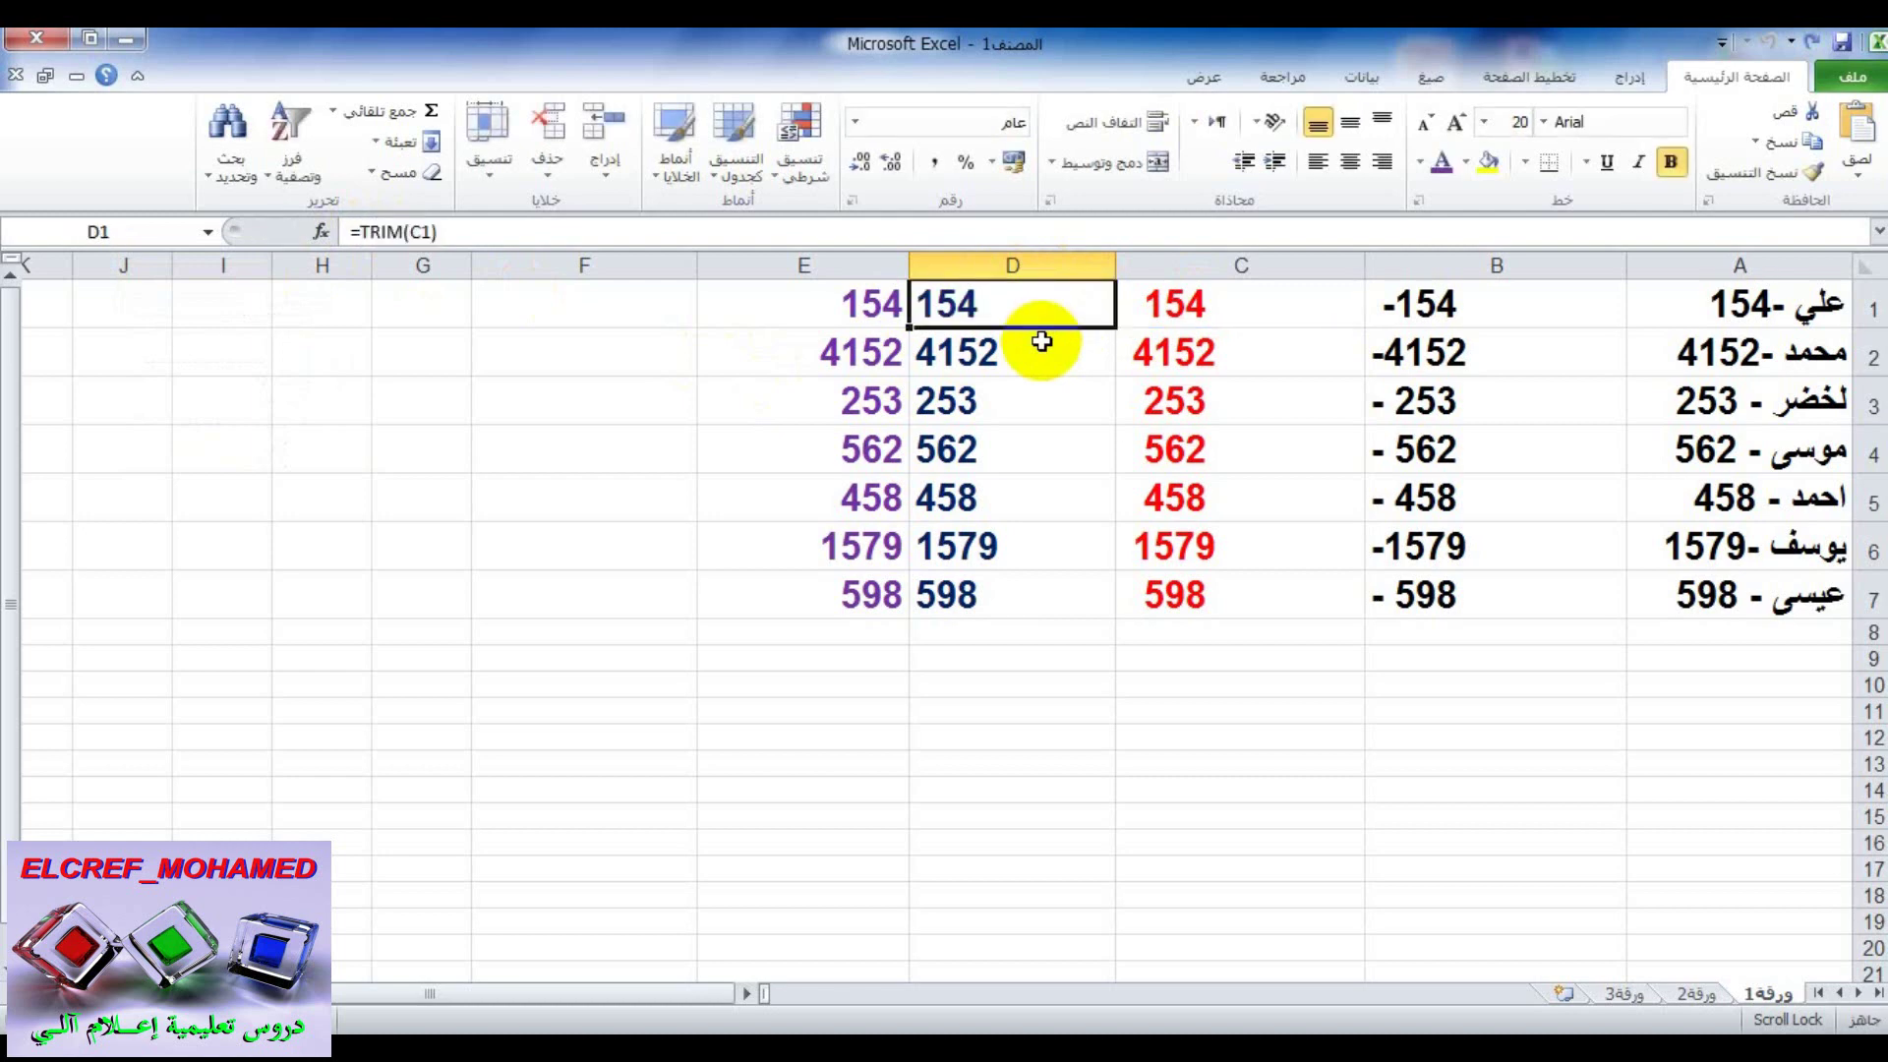
# Replace the D1 reference in cell E1's VALUE formula with the copied expression to get =VALUE(TRIM(C1)).
pyautogui.click(831, 306)
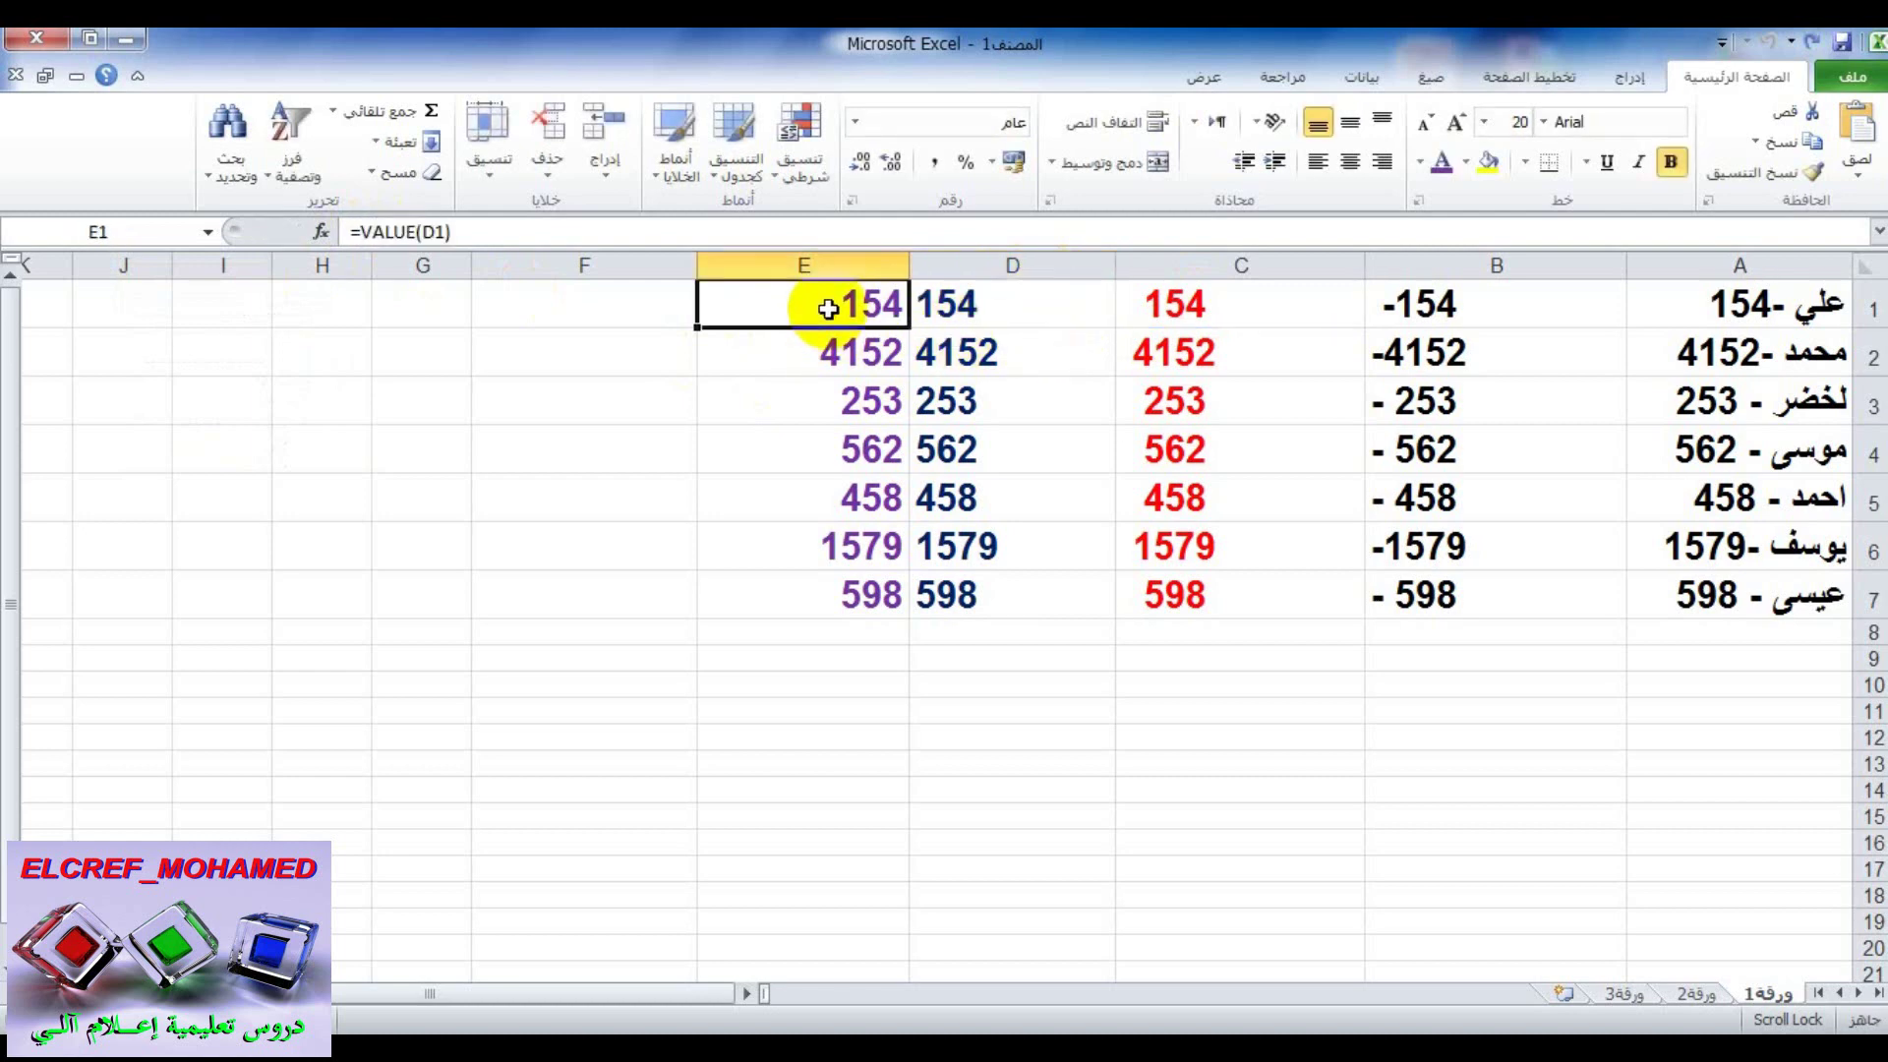
pyautogui.doubleClick(430, 233)
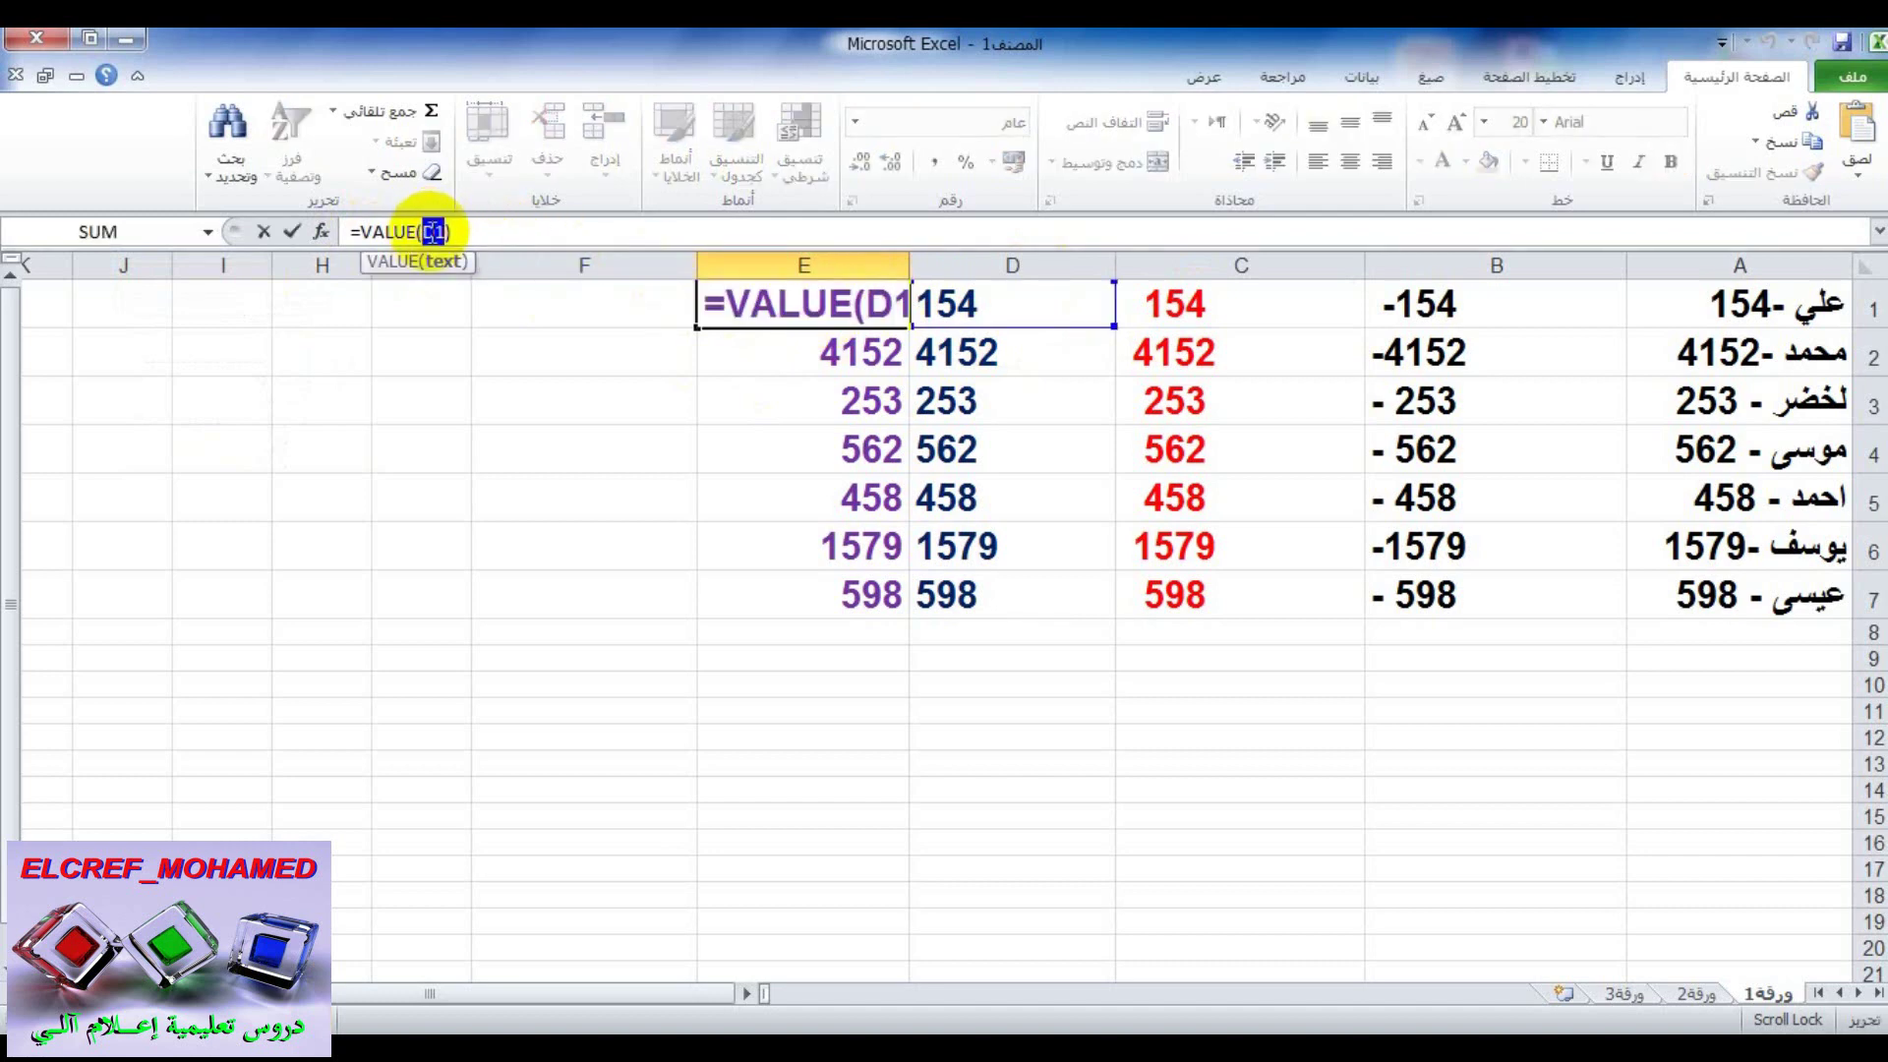
pyautogui.rightClick(434, 232)
pyautogui.click(371, 333)
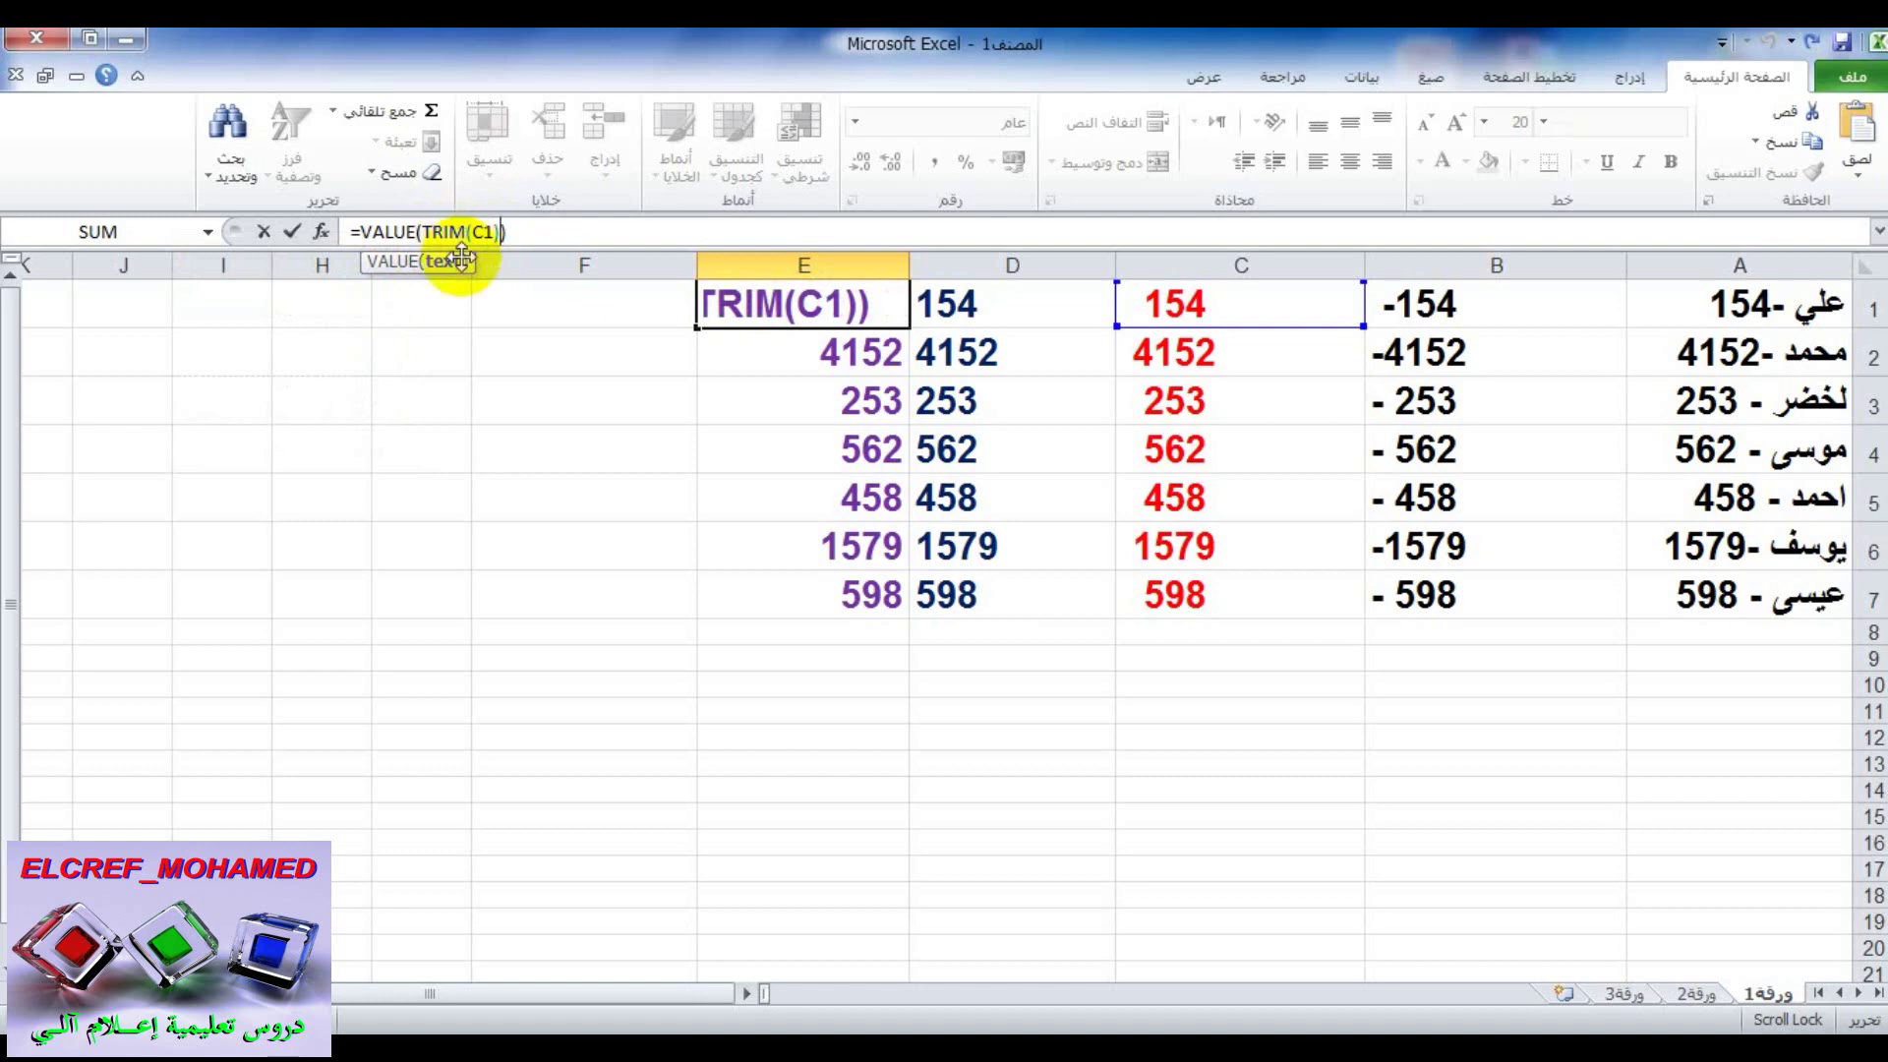
pyautogui.press('Return')
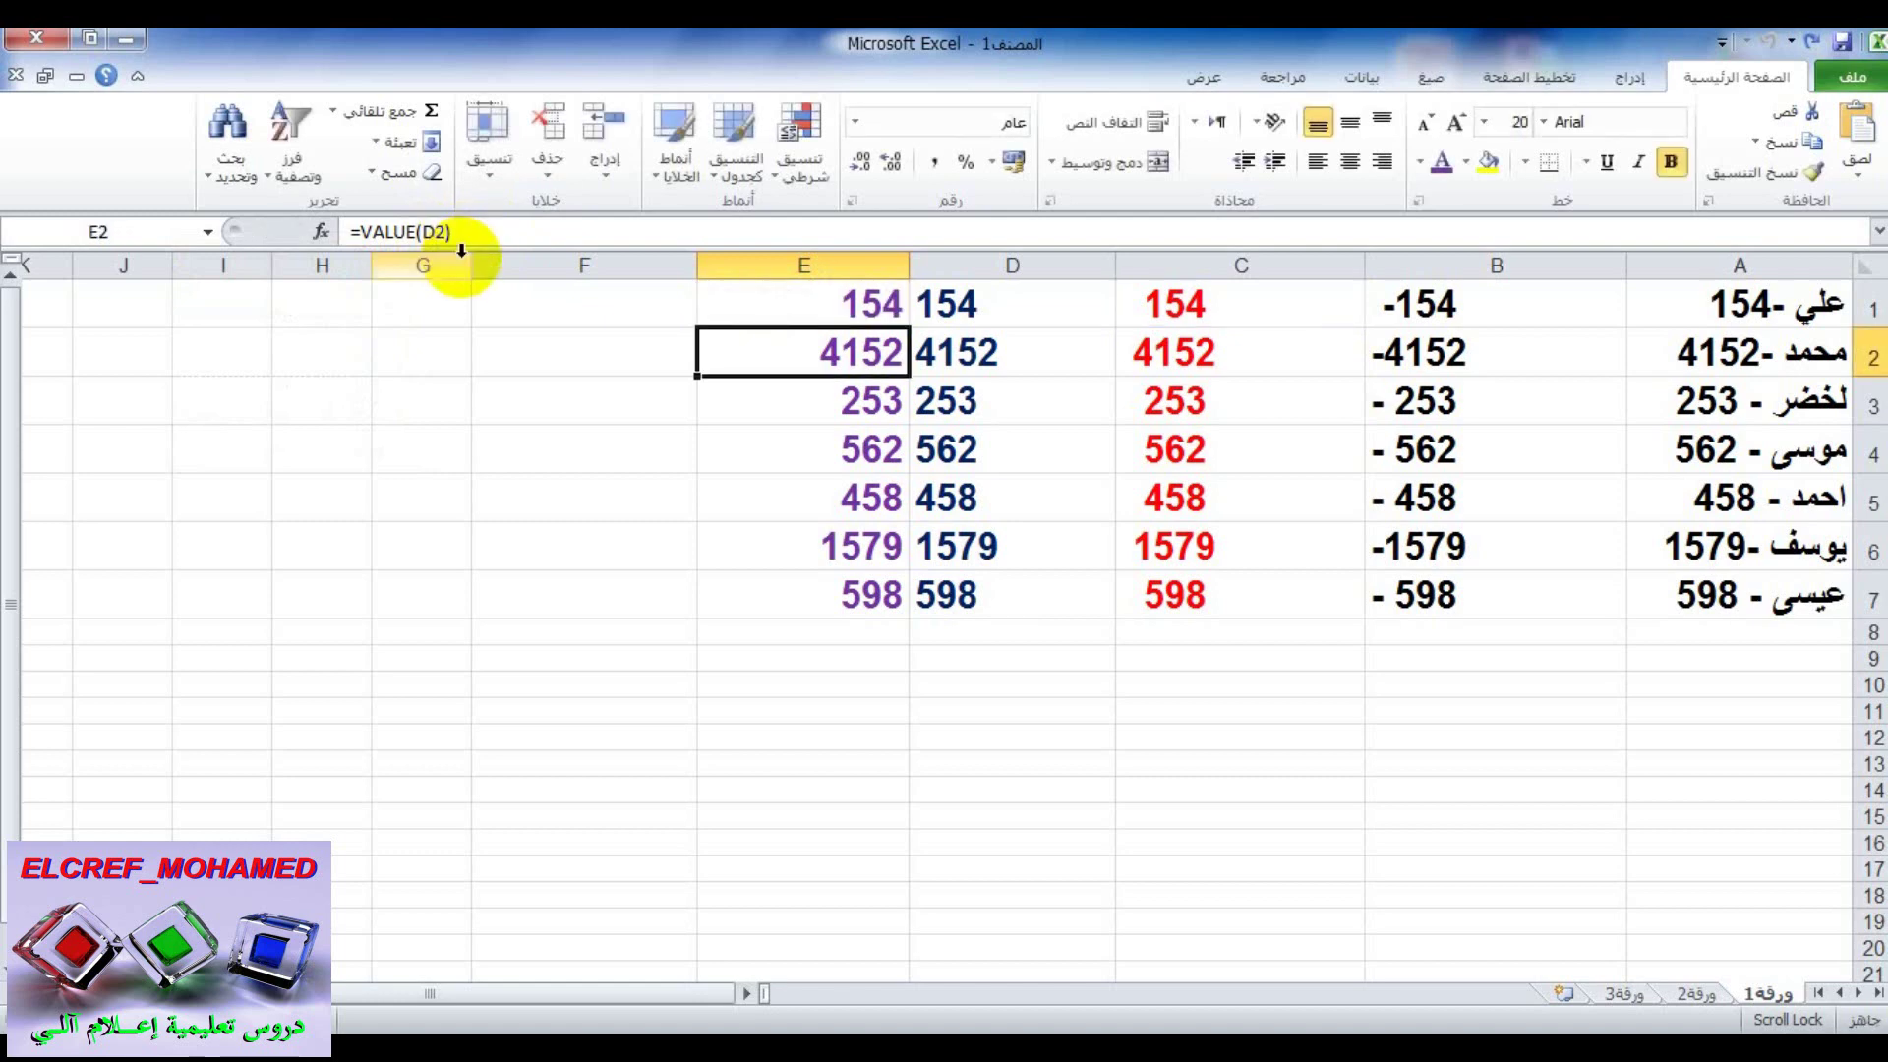
# Fill the combined formula from E1 down through E7 and delete the TRIM helper column D.
pyautogui.click(773, 301)
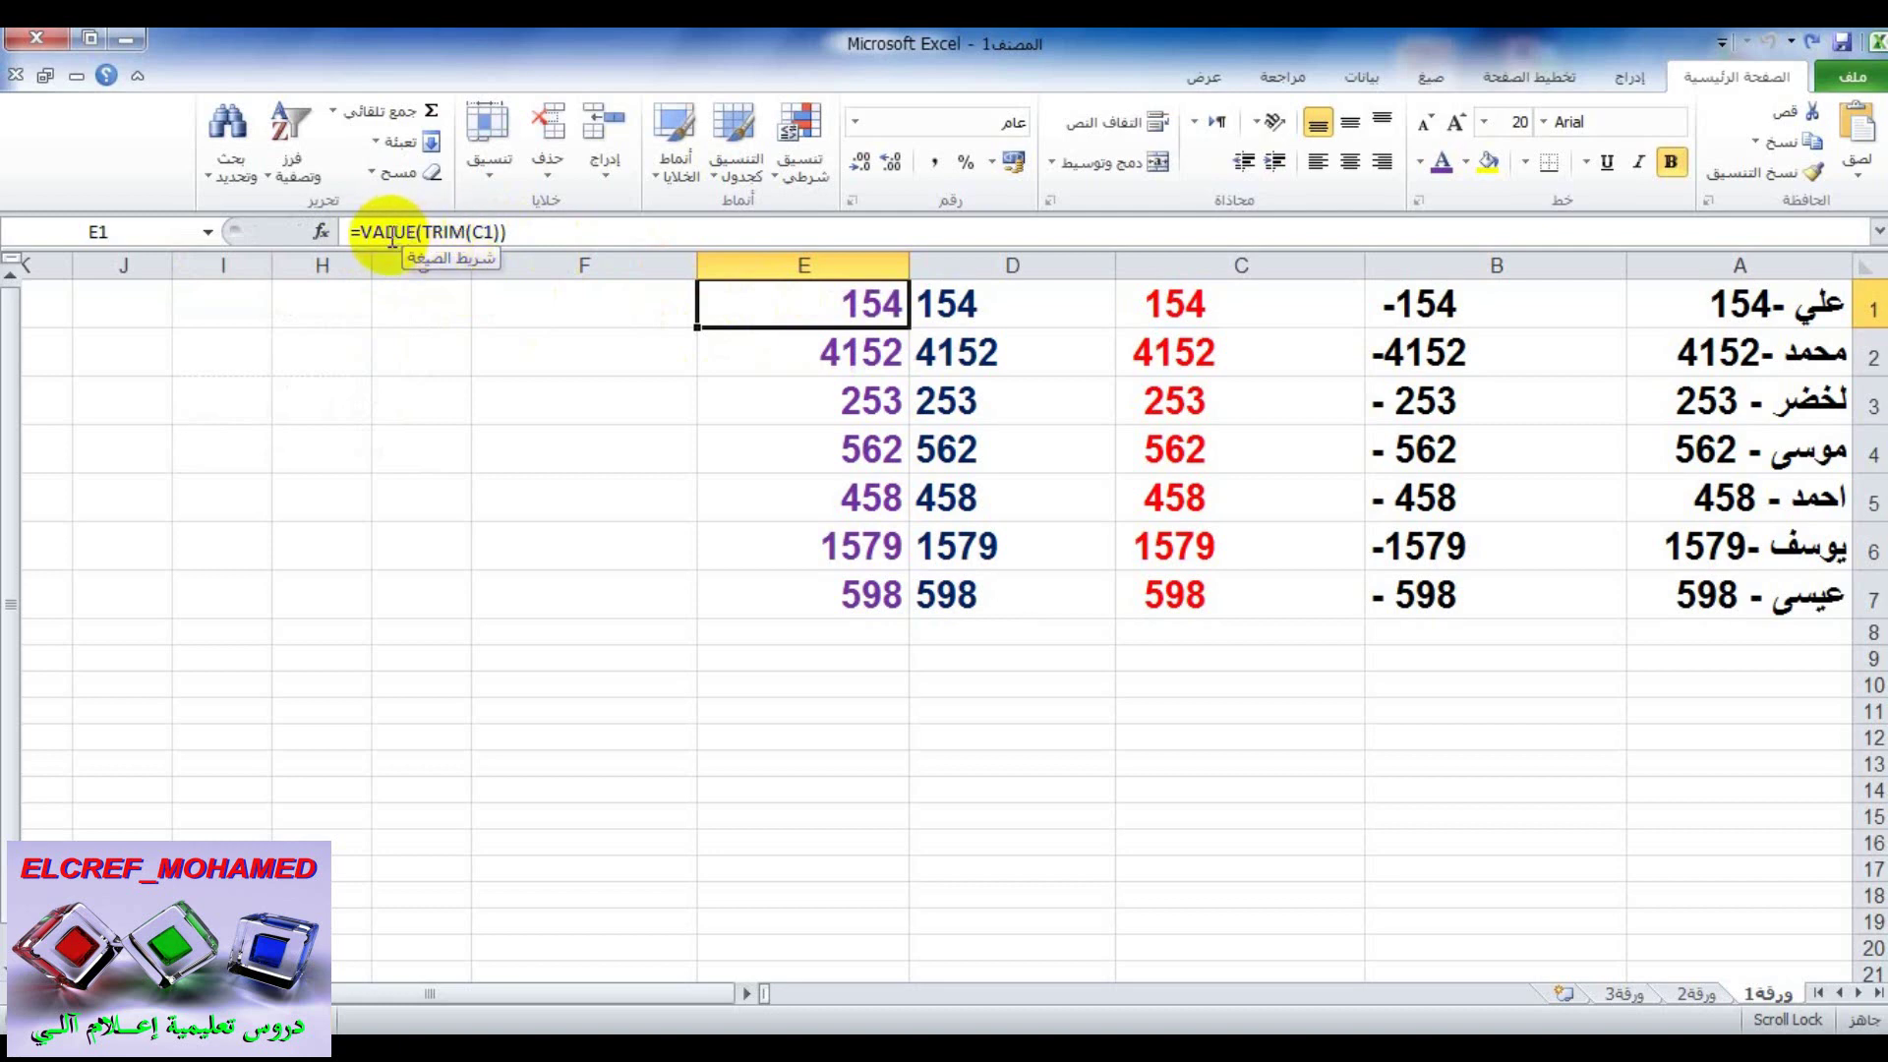
pyautogui.doubleClick(698, 329)
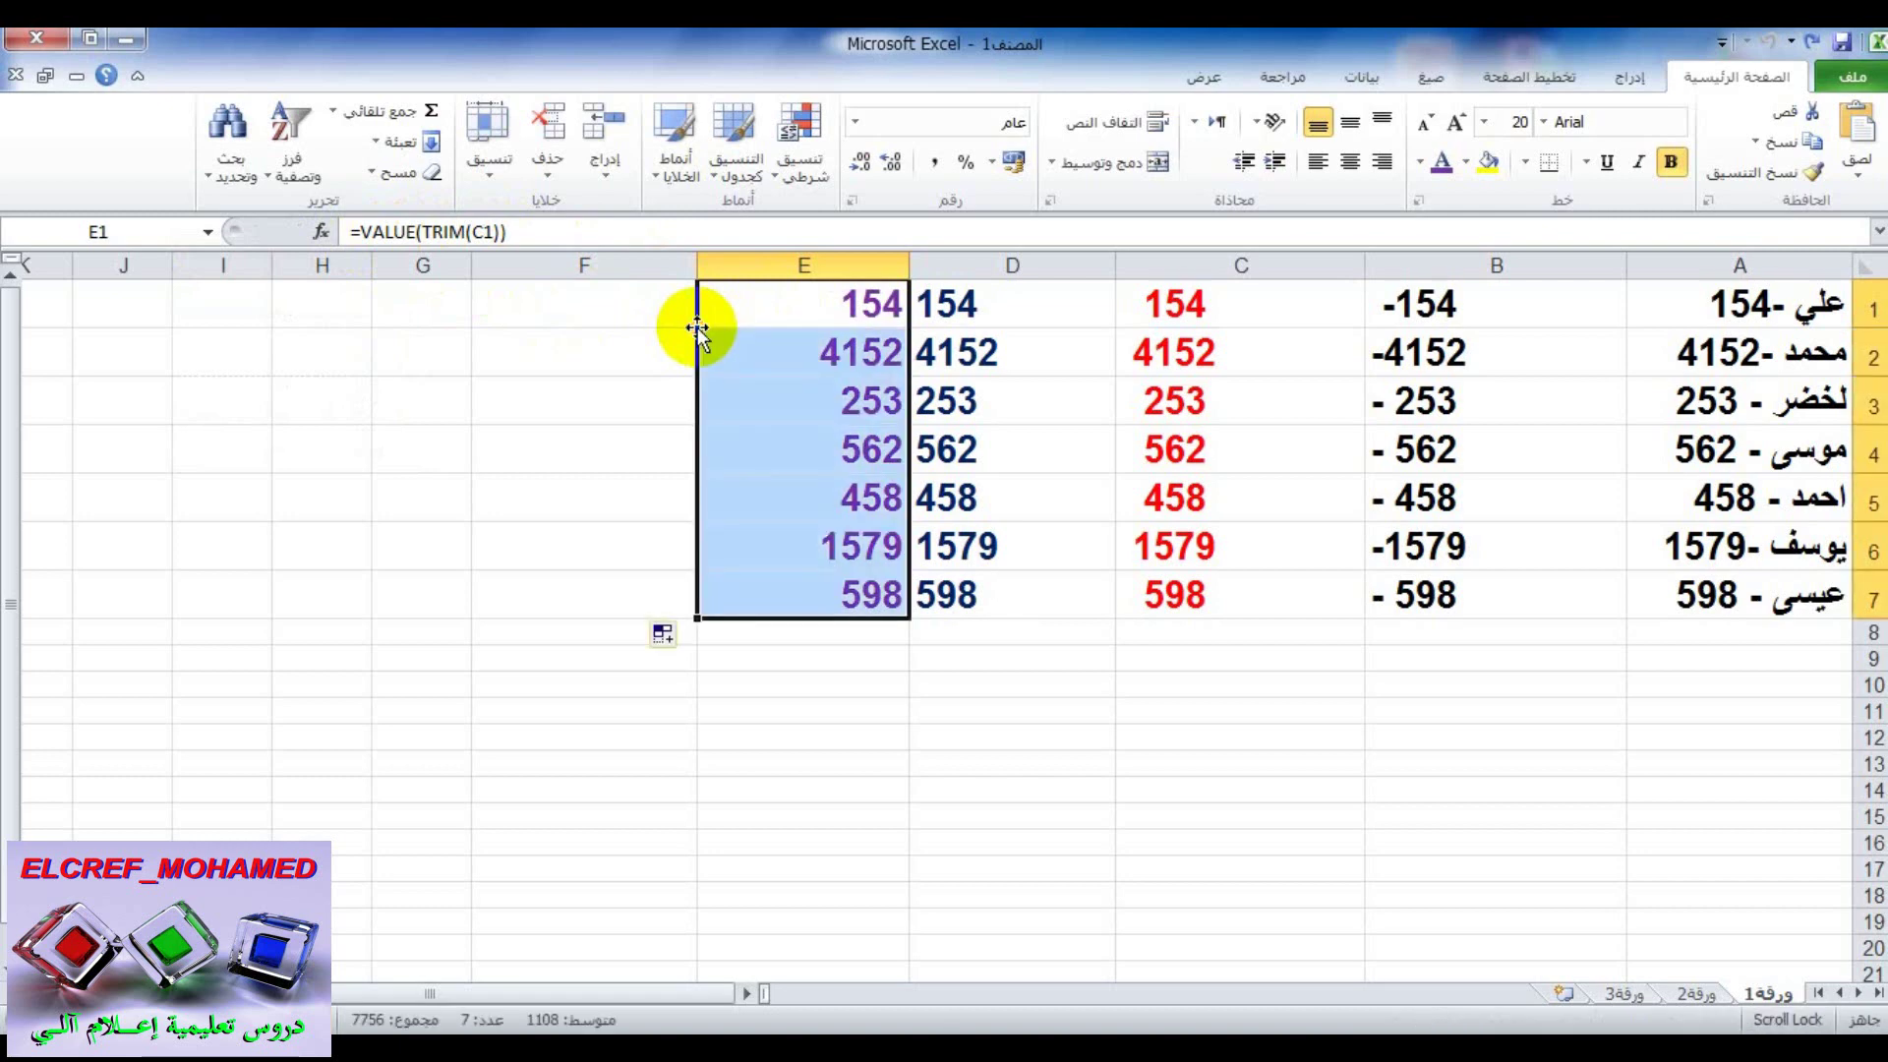
pyautogui.click(1066, 263)
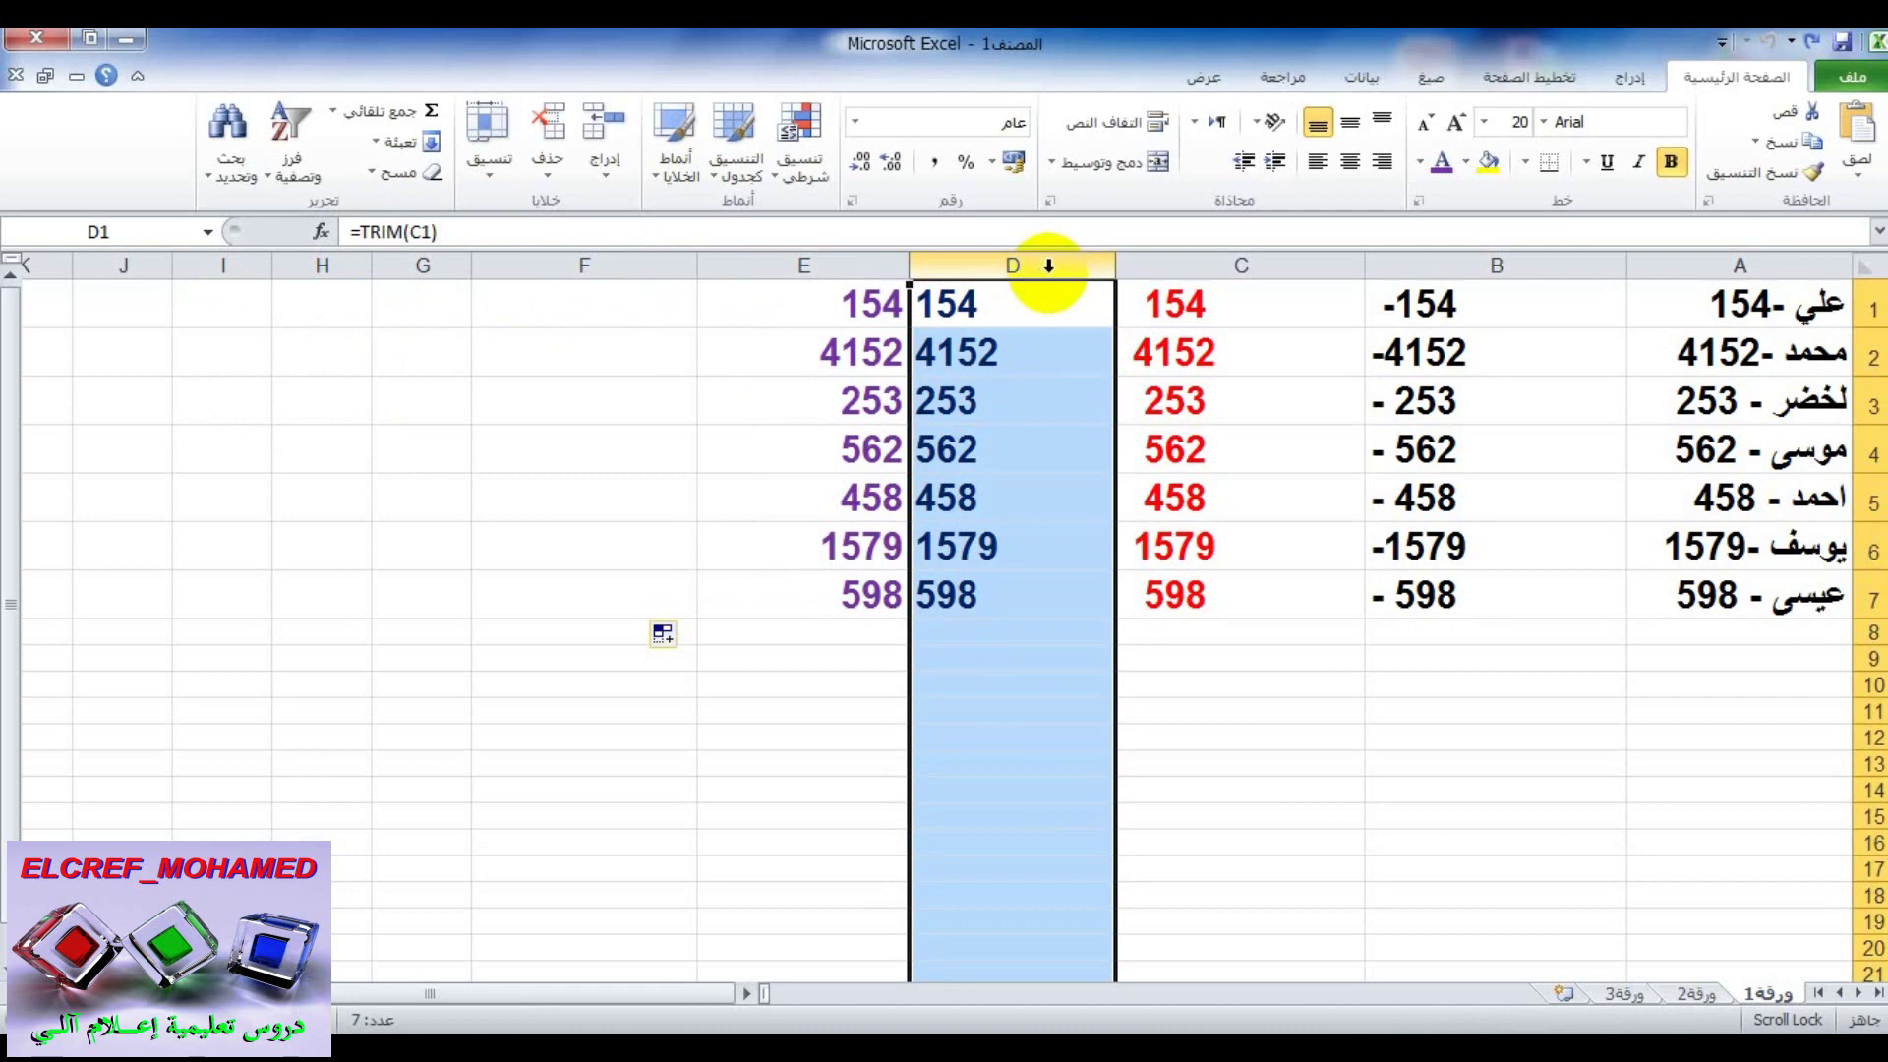
pyautogui.rightClick(1048, 265)
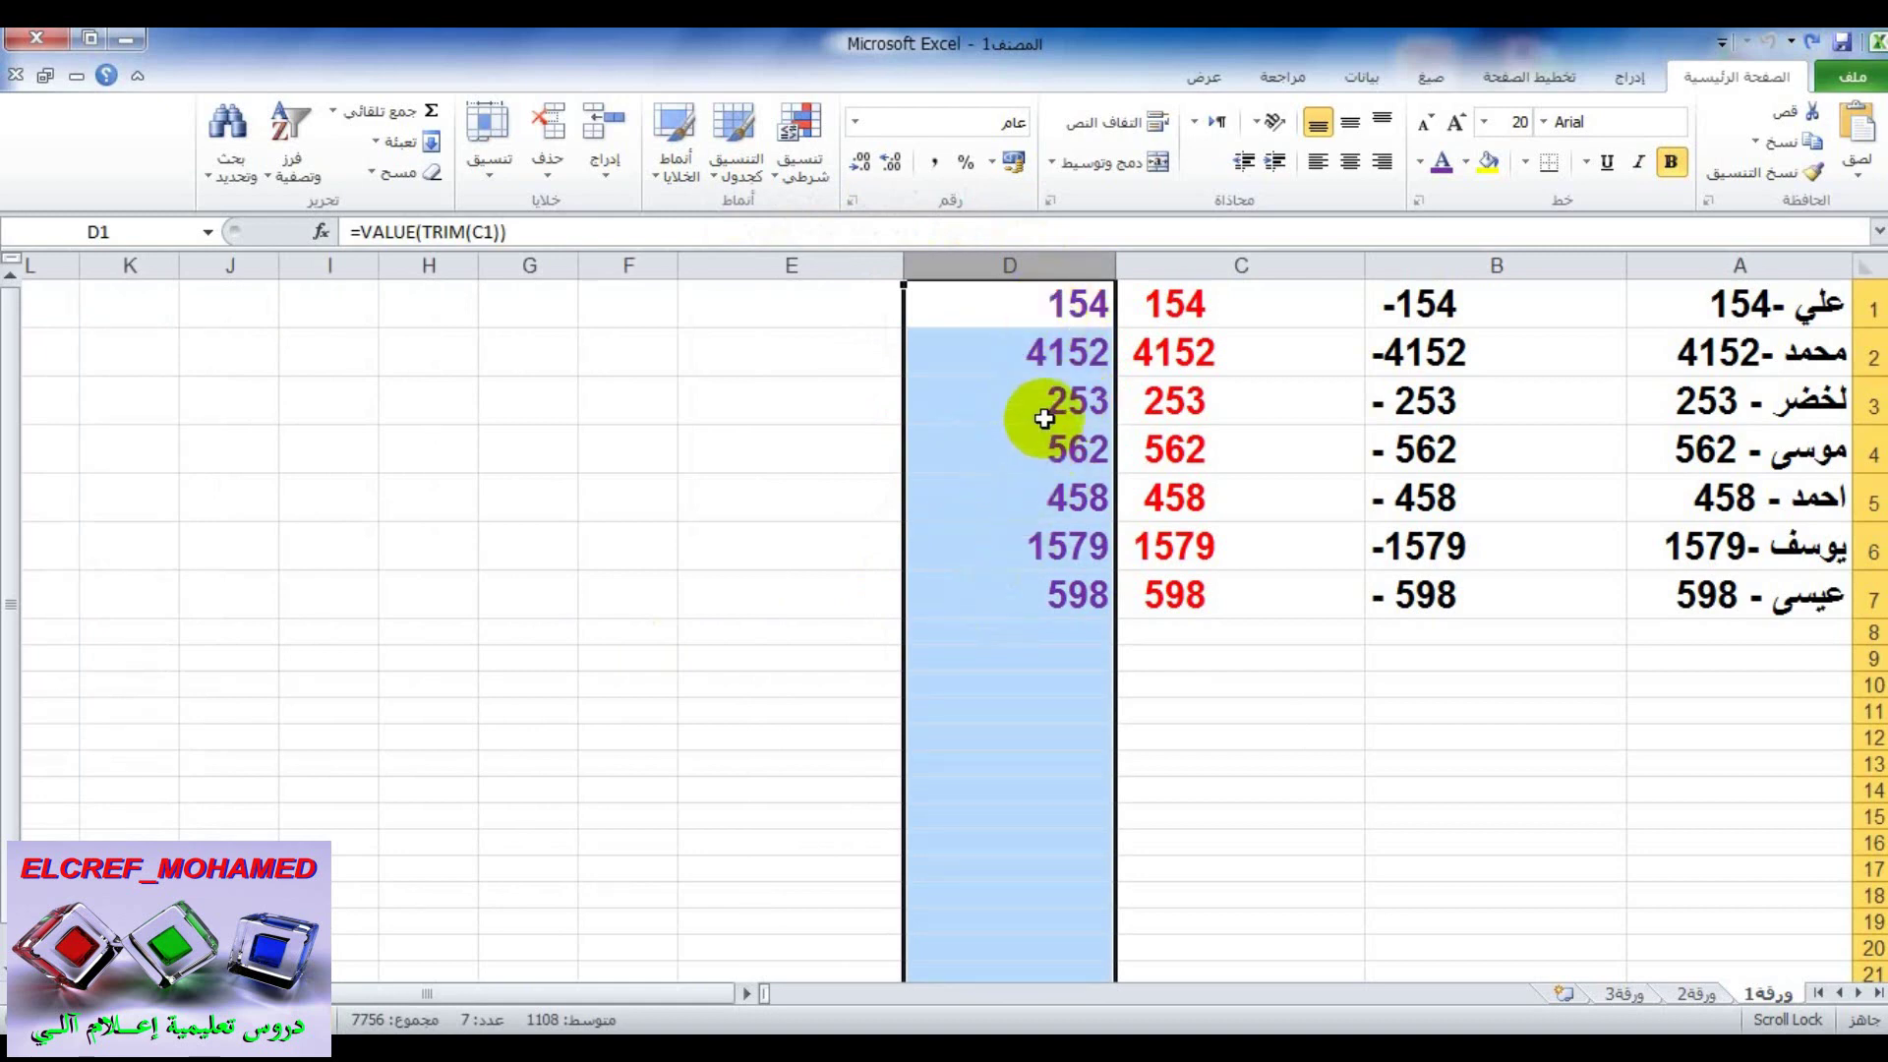
# Copy the expression SUBSTITUTE(B1;"-";" "), without the equals sign, from the formula in cell C1 and leave the cell unchanged.
pyautogui.click(1214, 313)
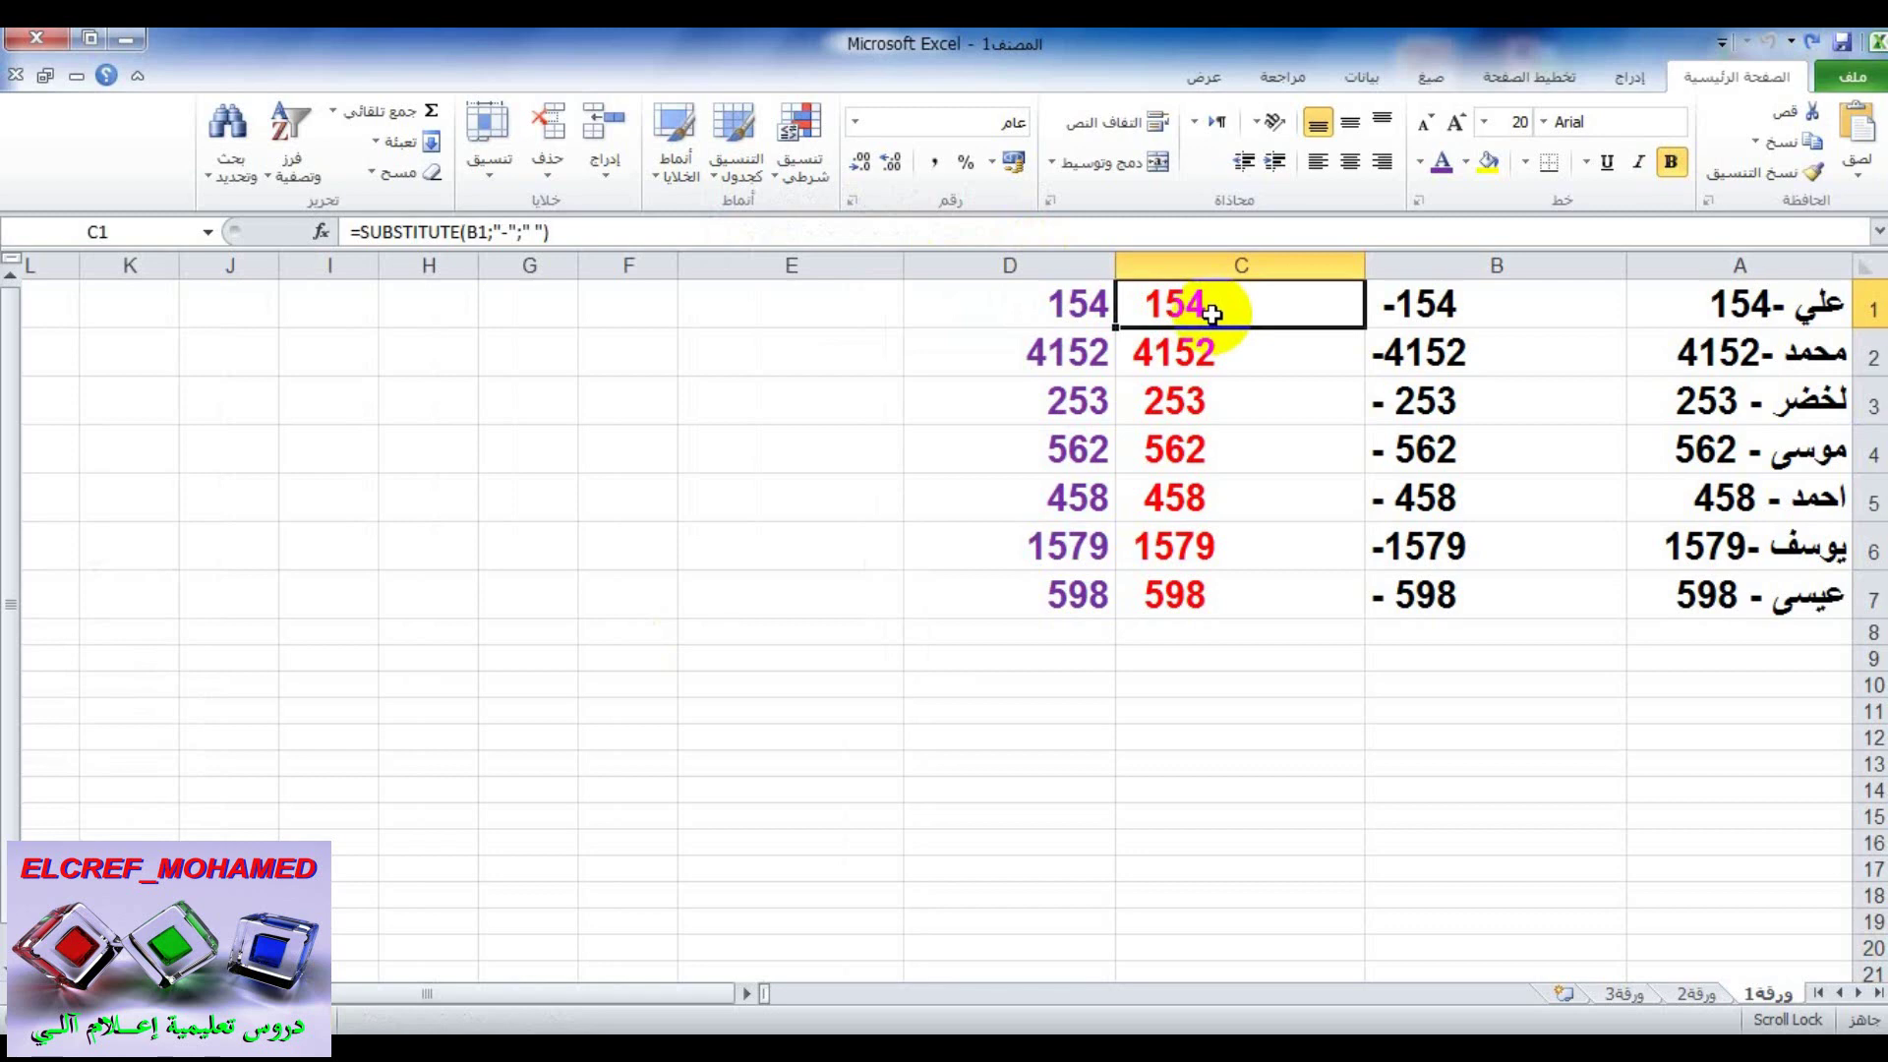
pyautogui.moveTo(556, 232); pyautogui.dragTo(366, 236)
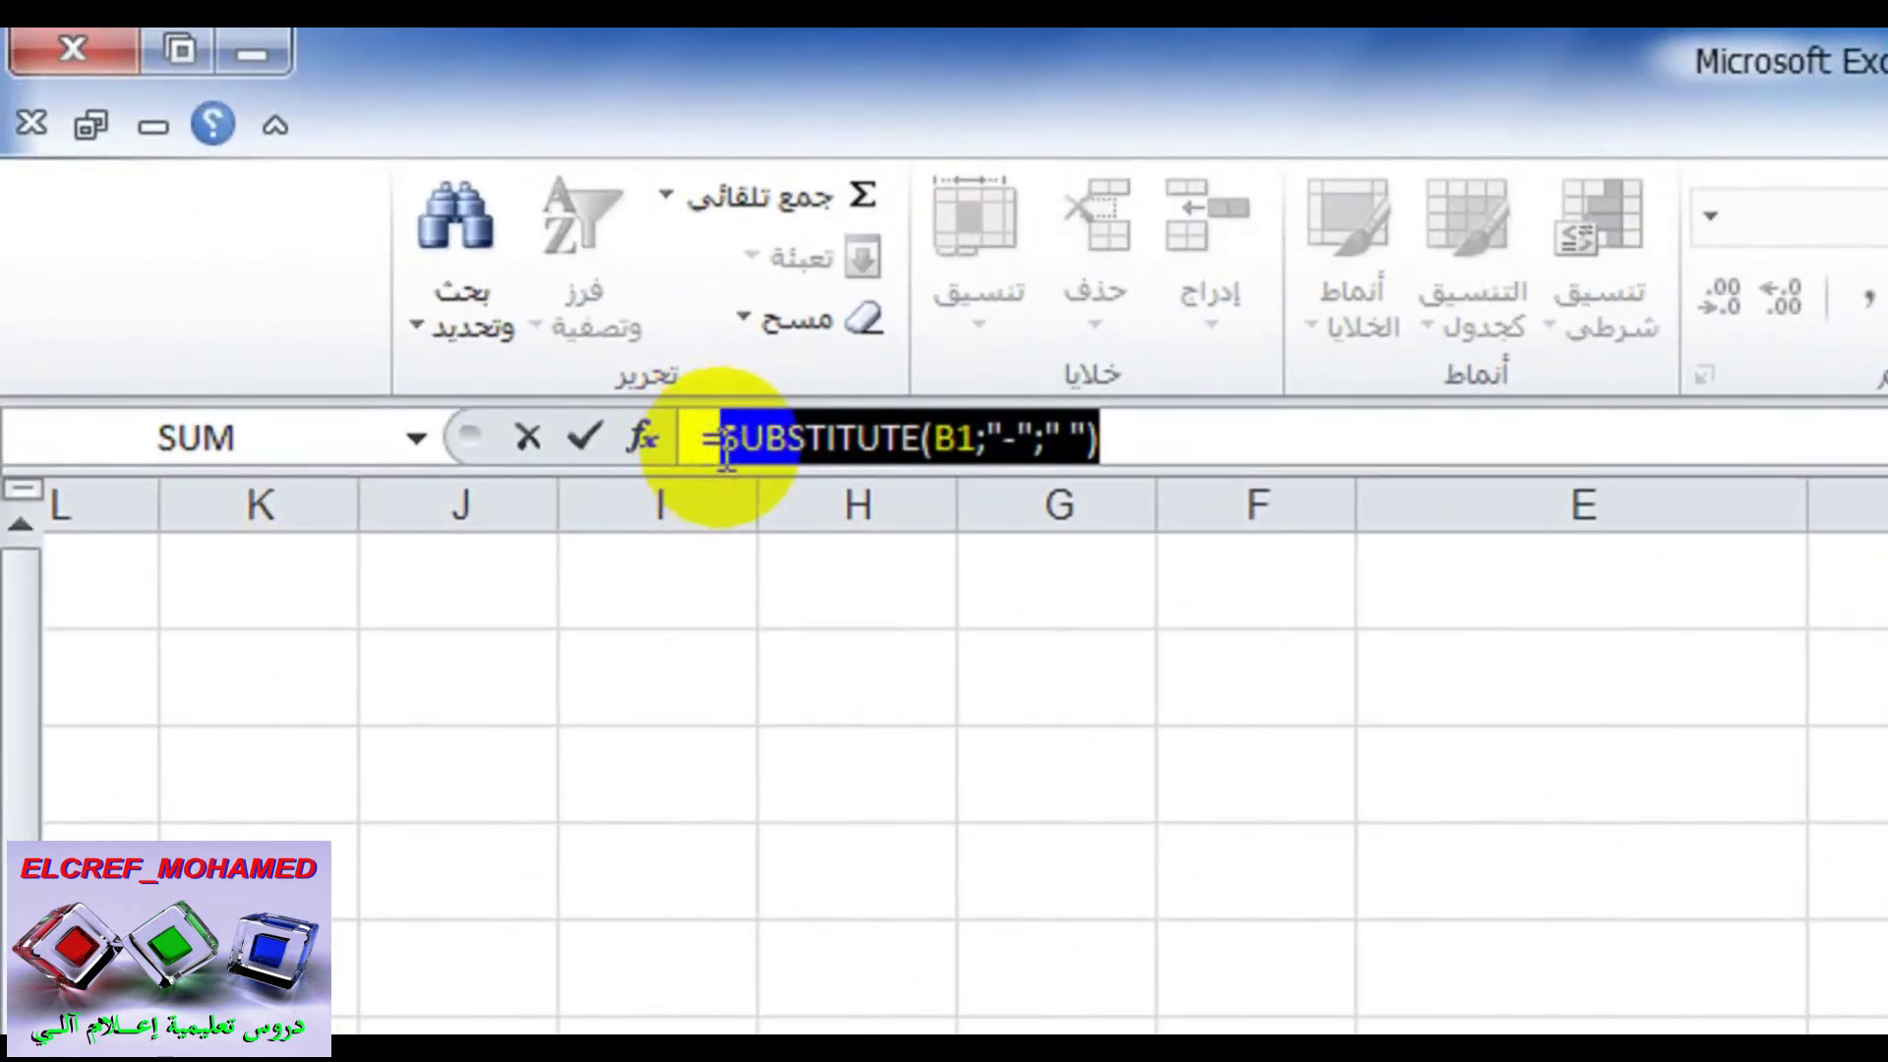
pyautogui.rightClick(799, 432)
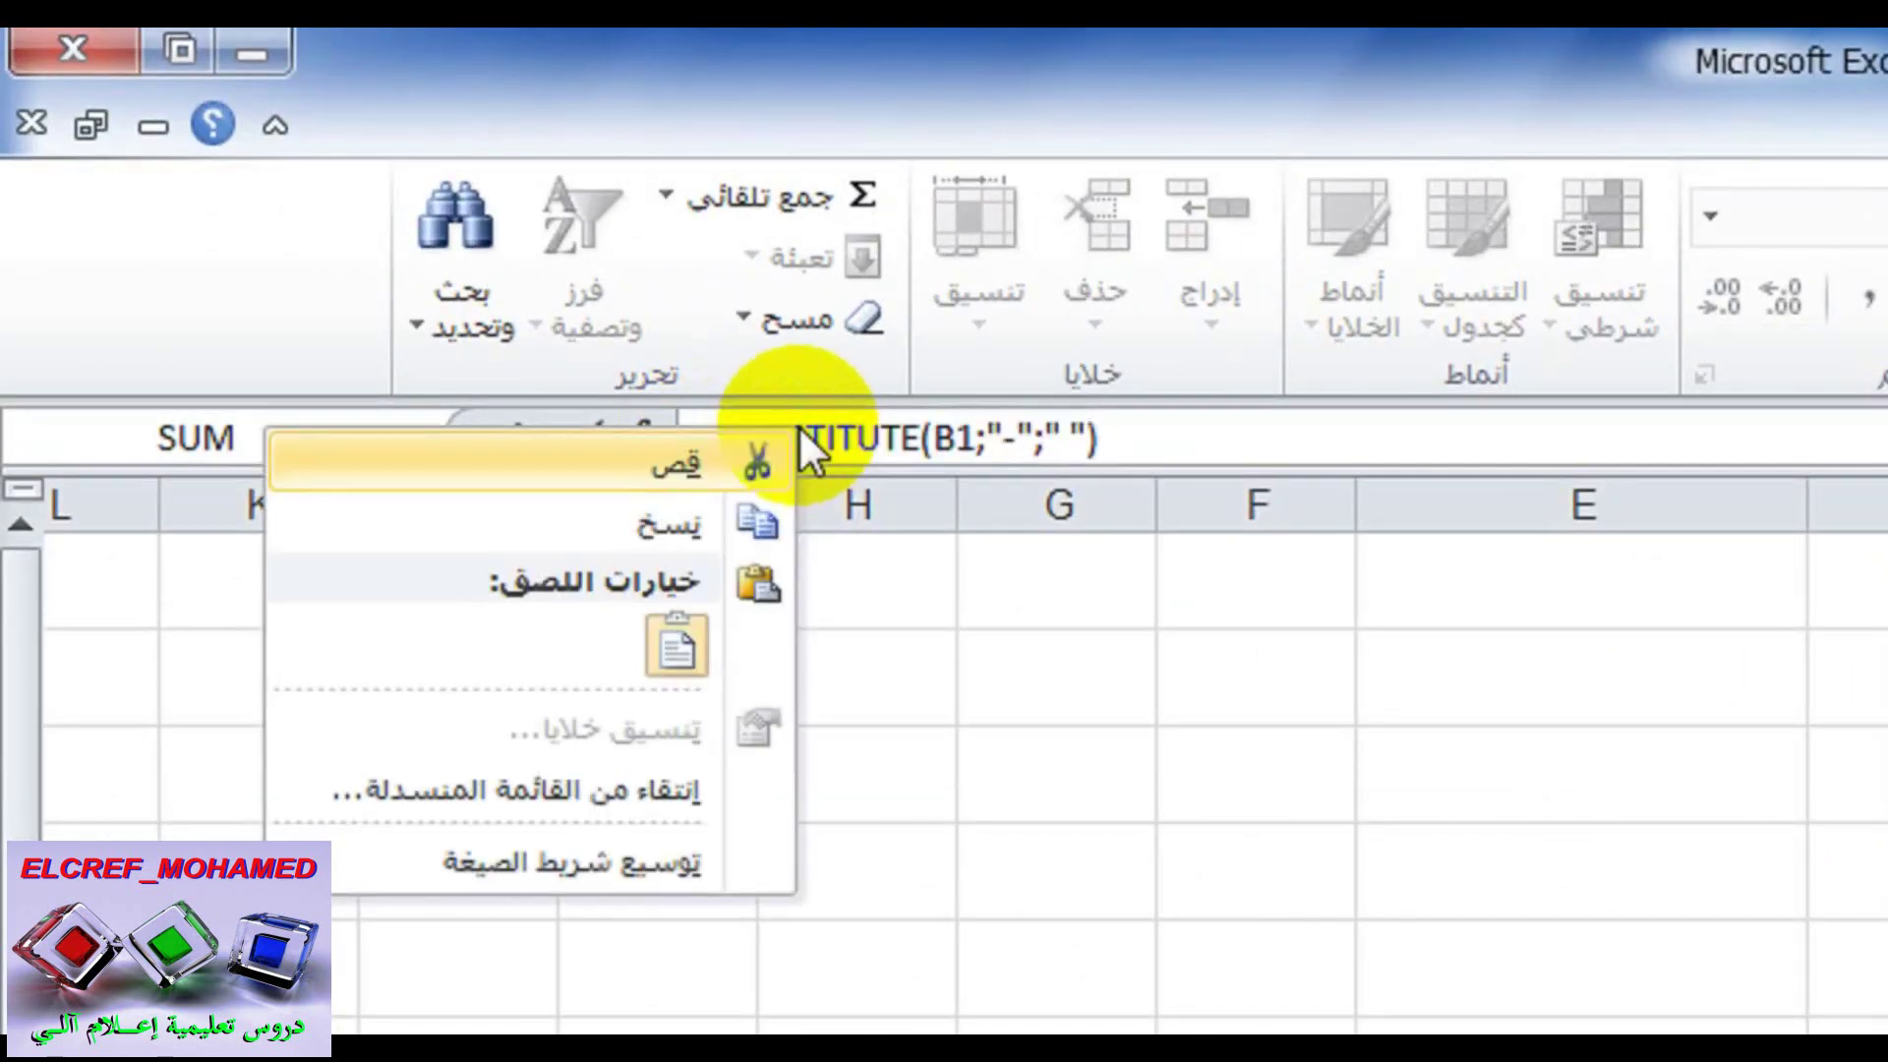
pyautogui.click(681, 526)
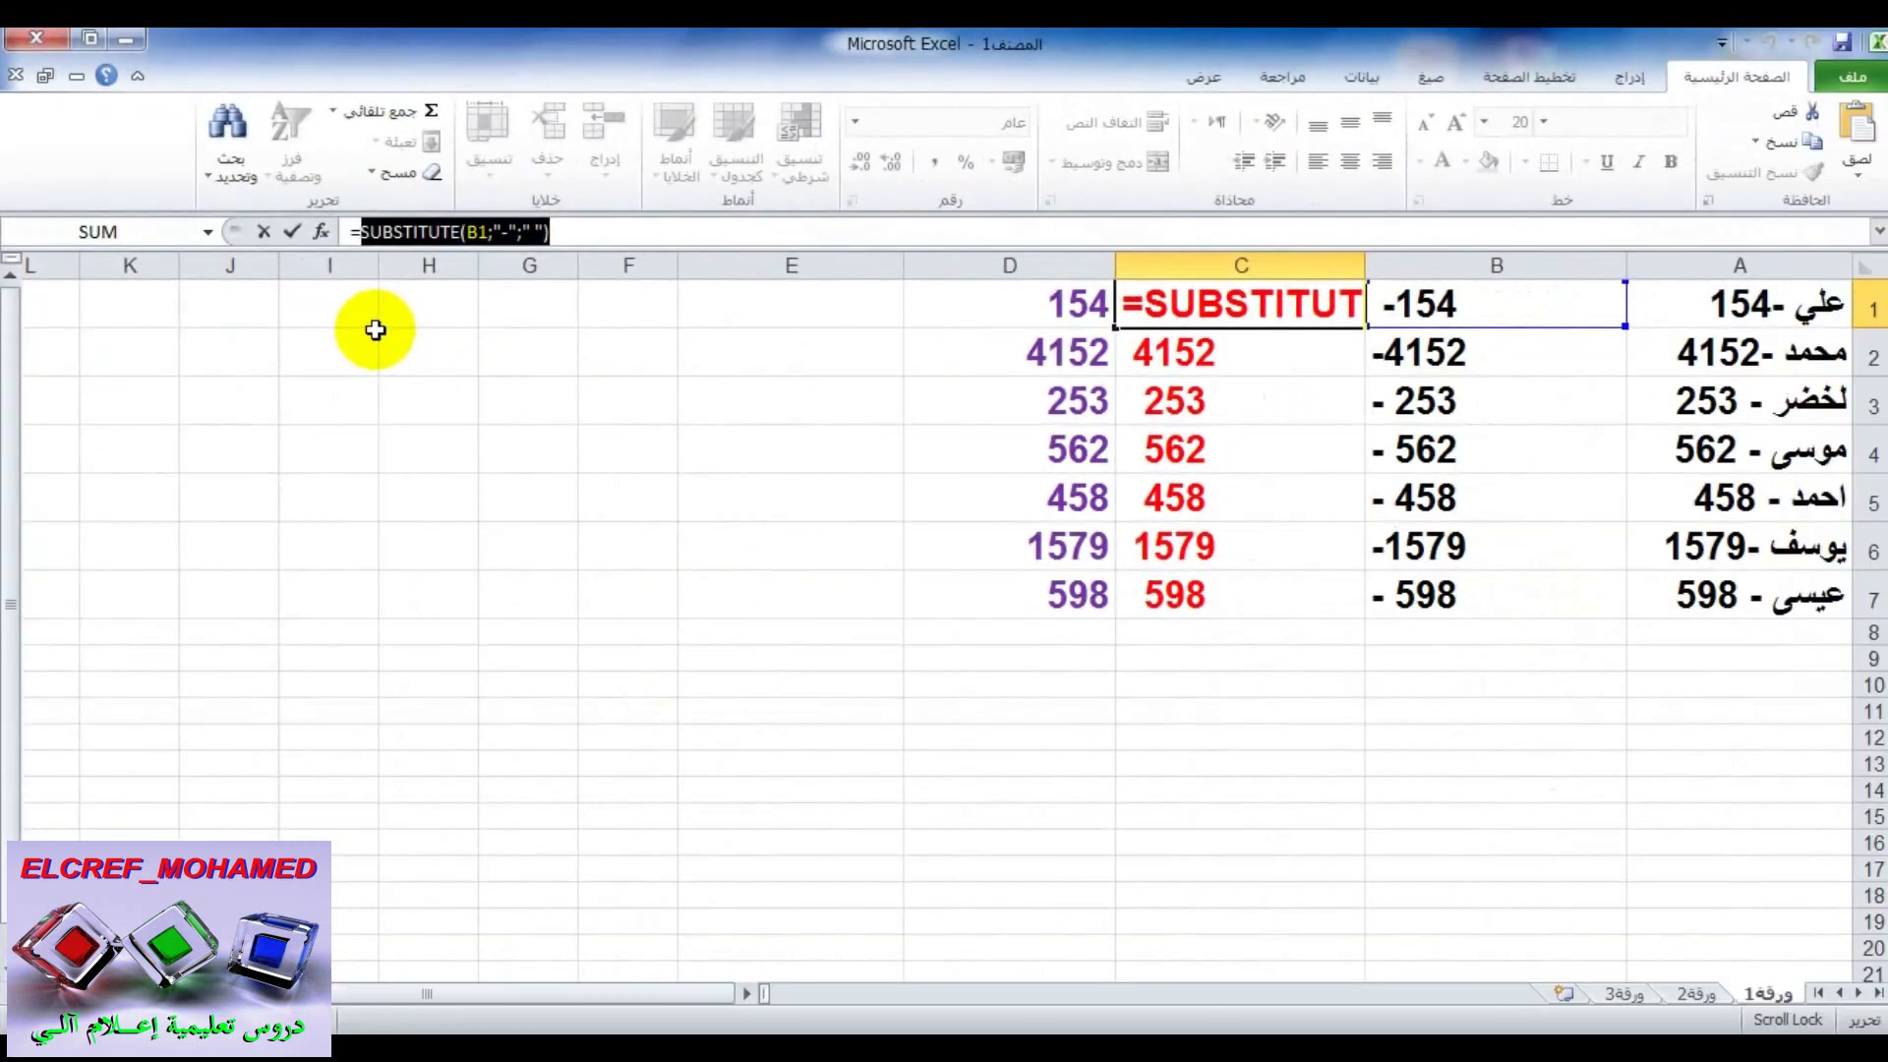
pyautogui.press('Escape')
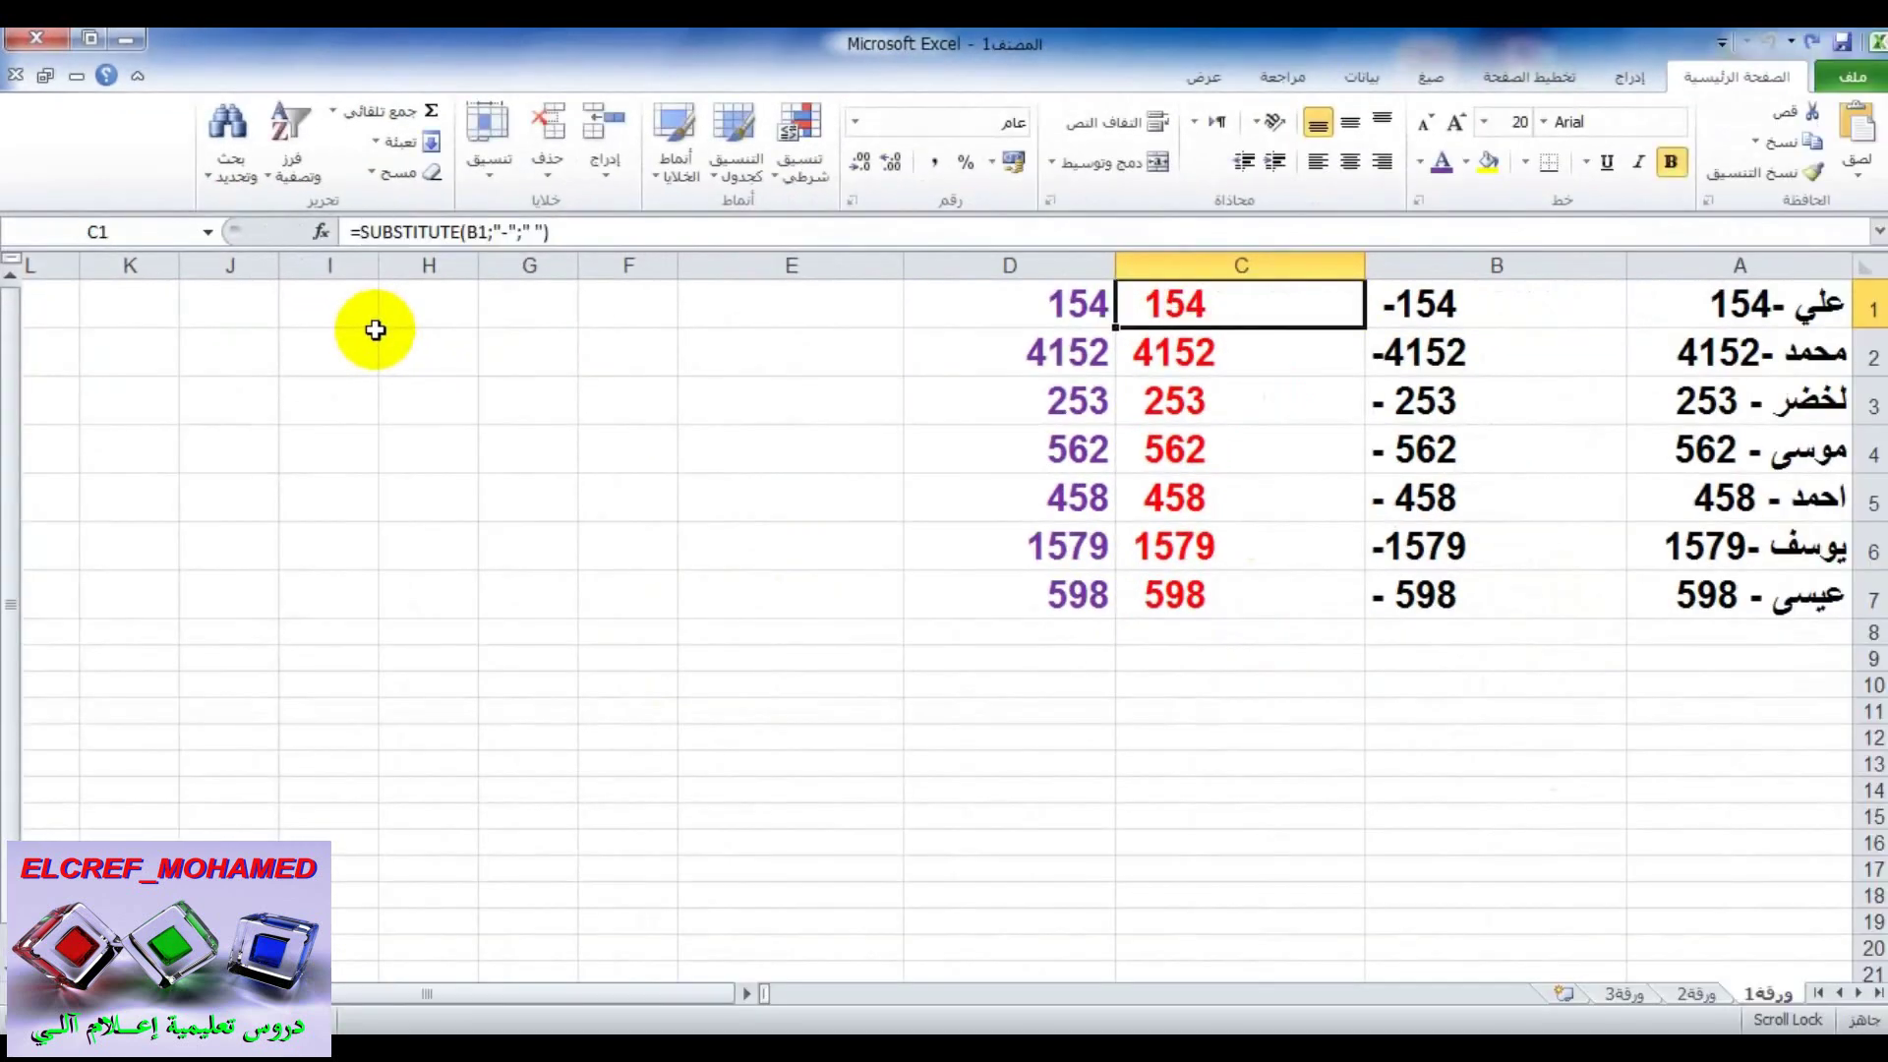
# Replace the C1 reference in cell D1's formula with the copied expression to get =VALUE(TRIM(SUBSTITUTE(B1;"-";" "))).
pyautogui.click(993, 306)
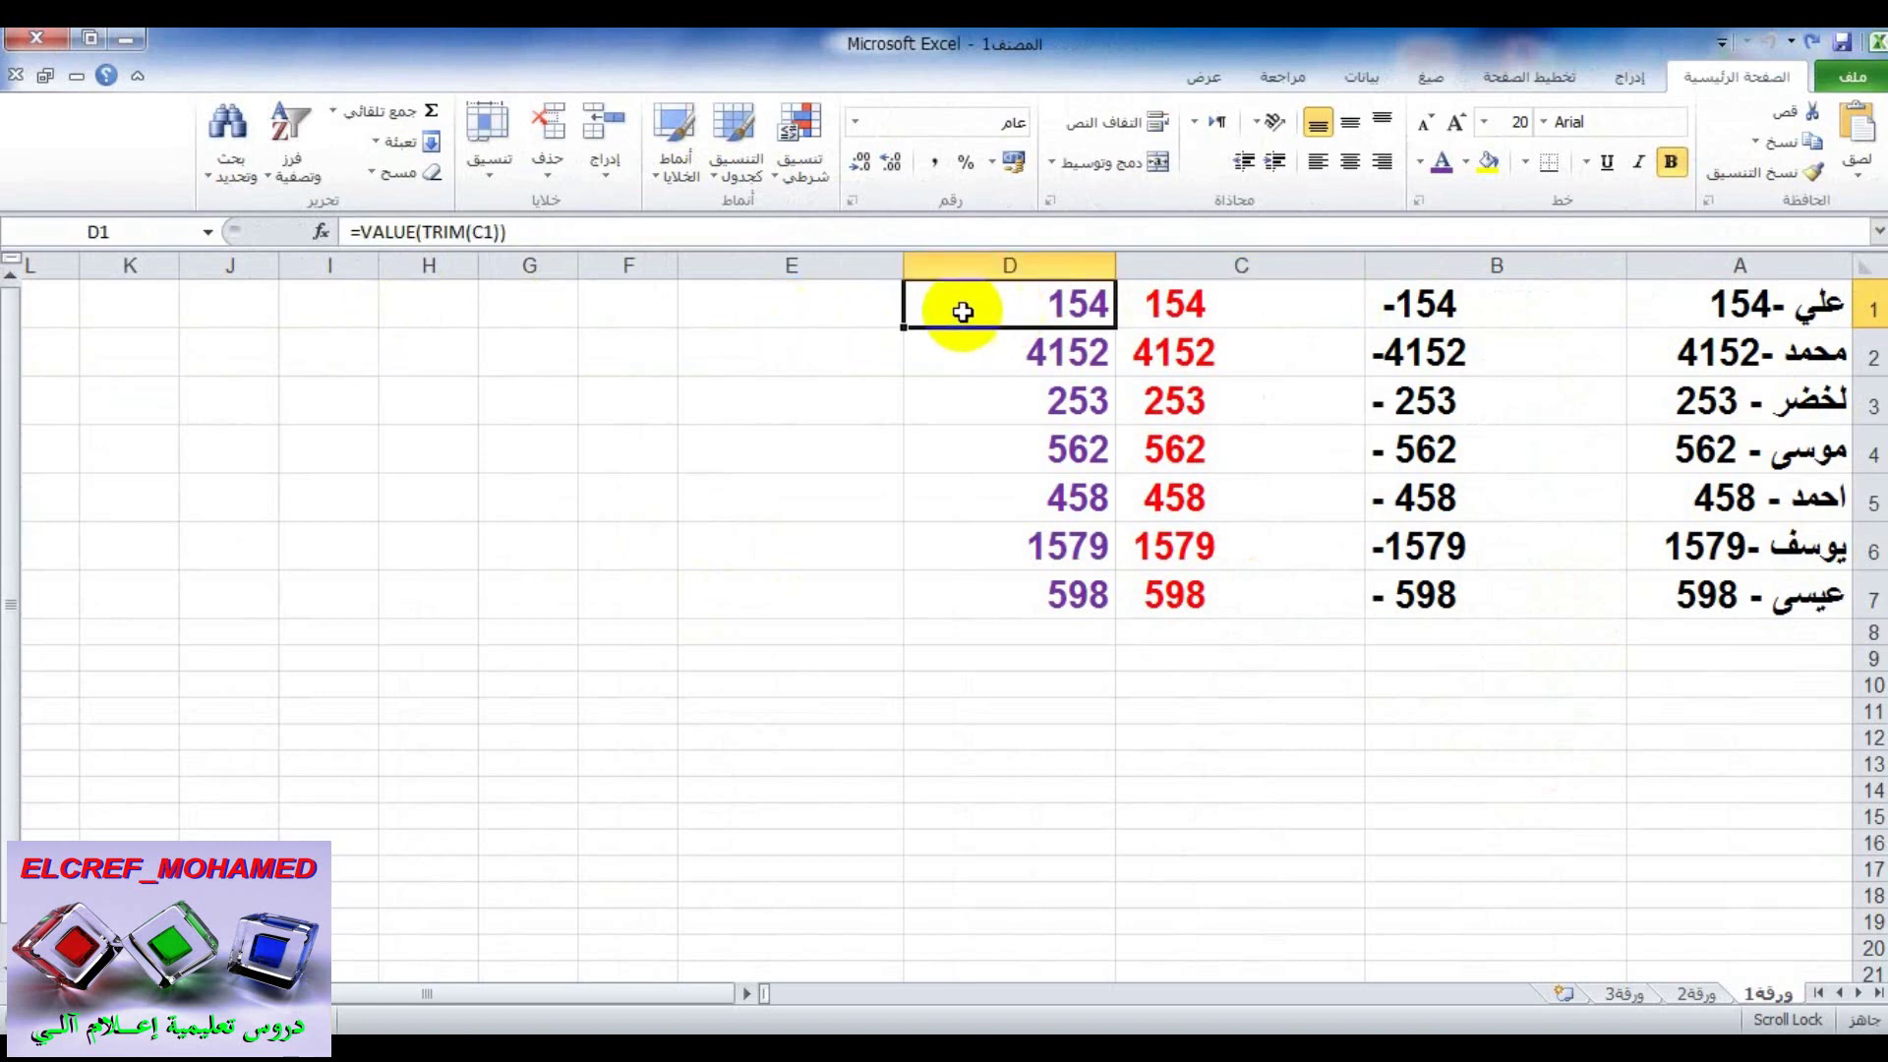
pyautogui.click(494, 231)
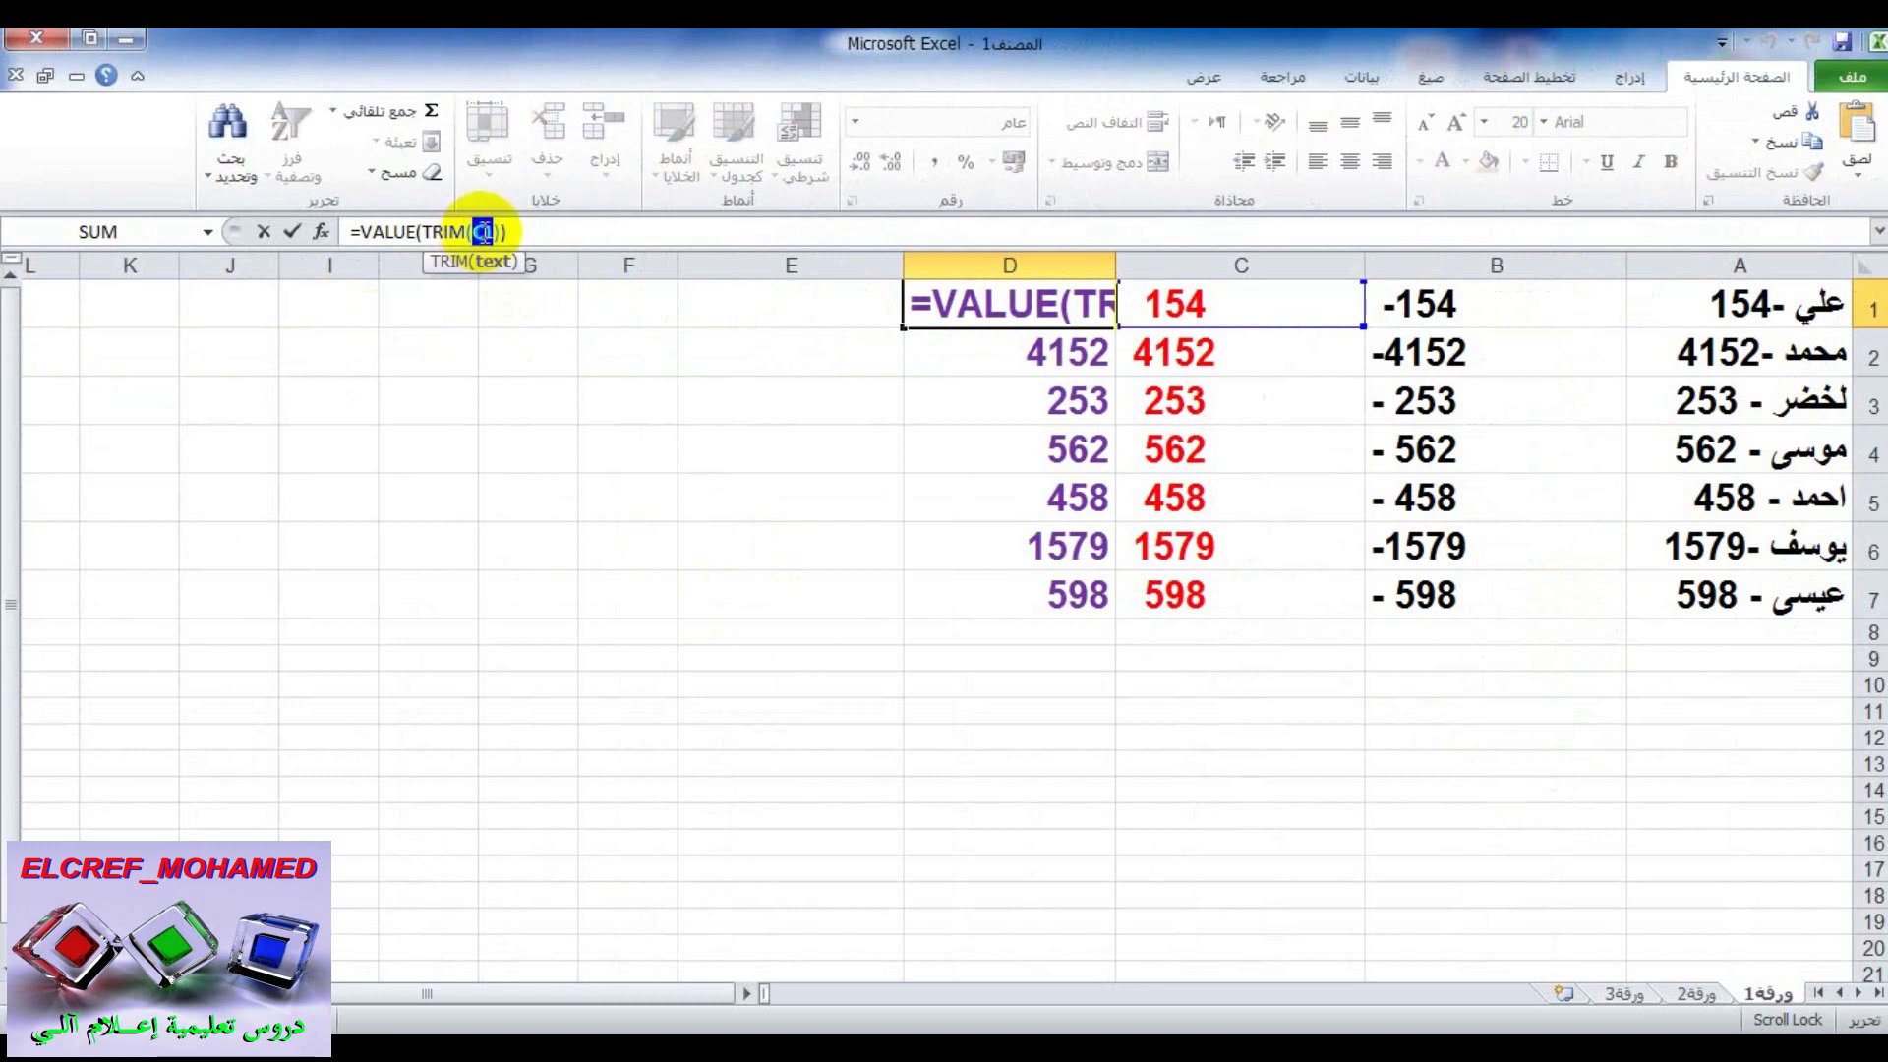
pyautogui.rightClick(483, 232)
pyautogui.click(423, 334)
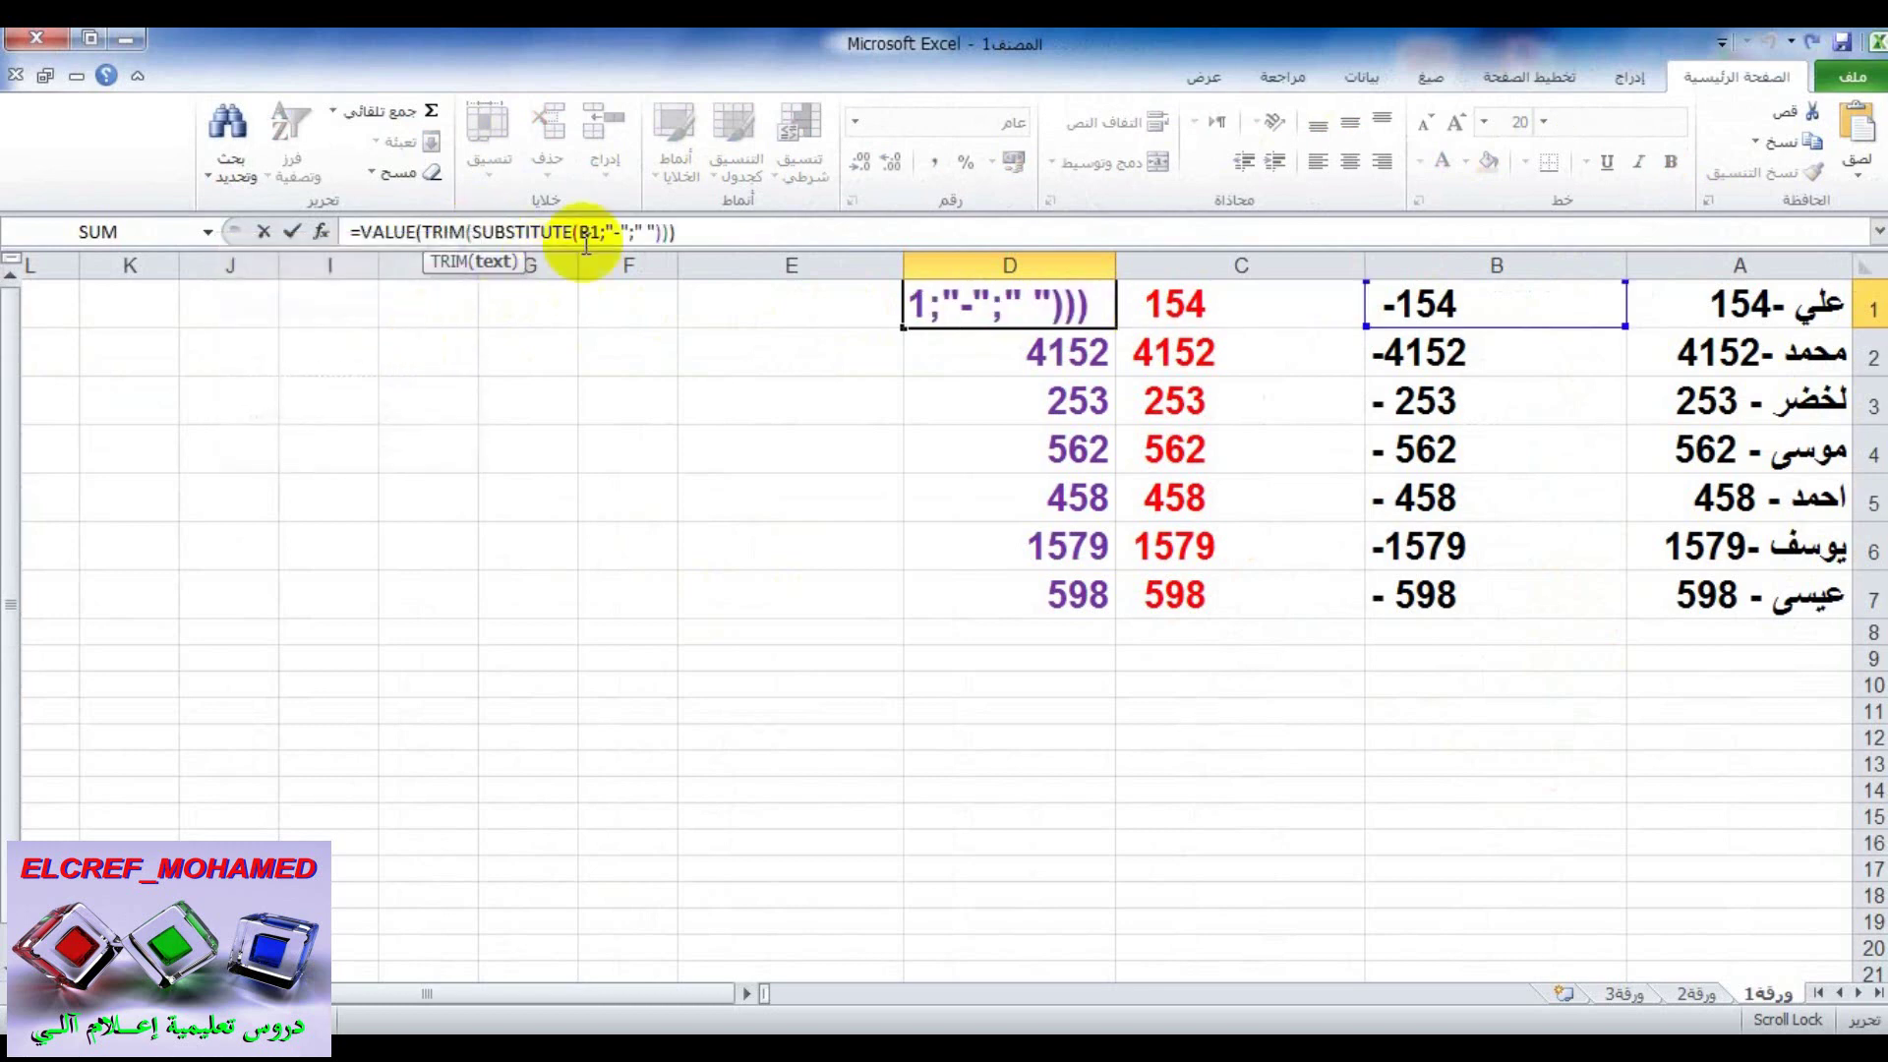
pyautogui.press('Return')
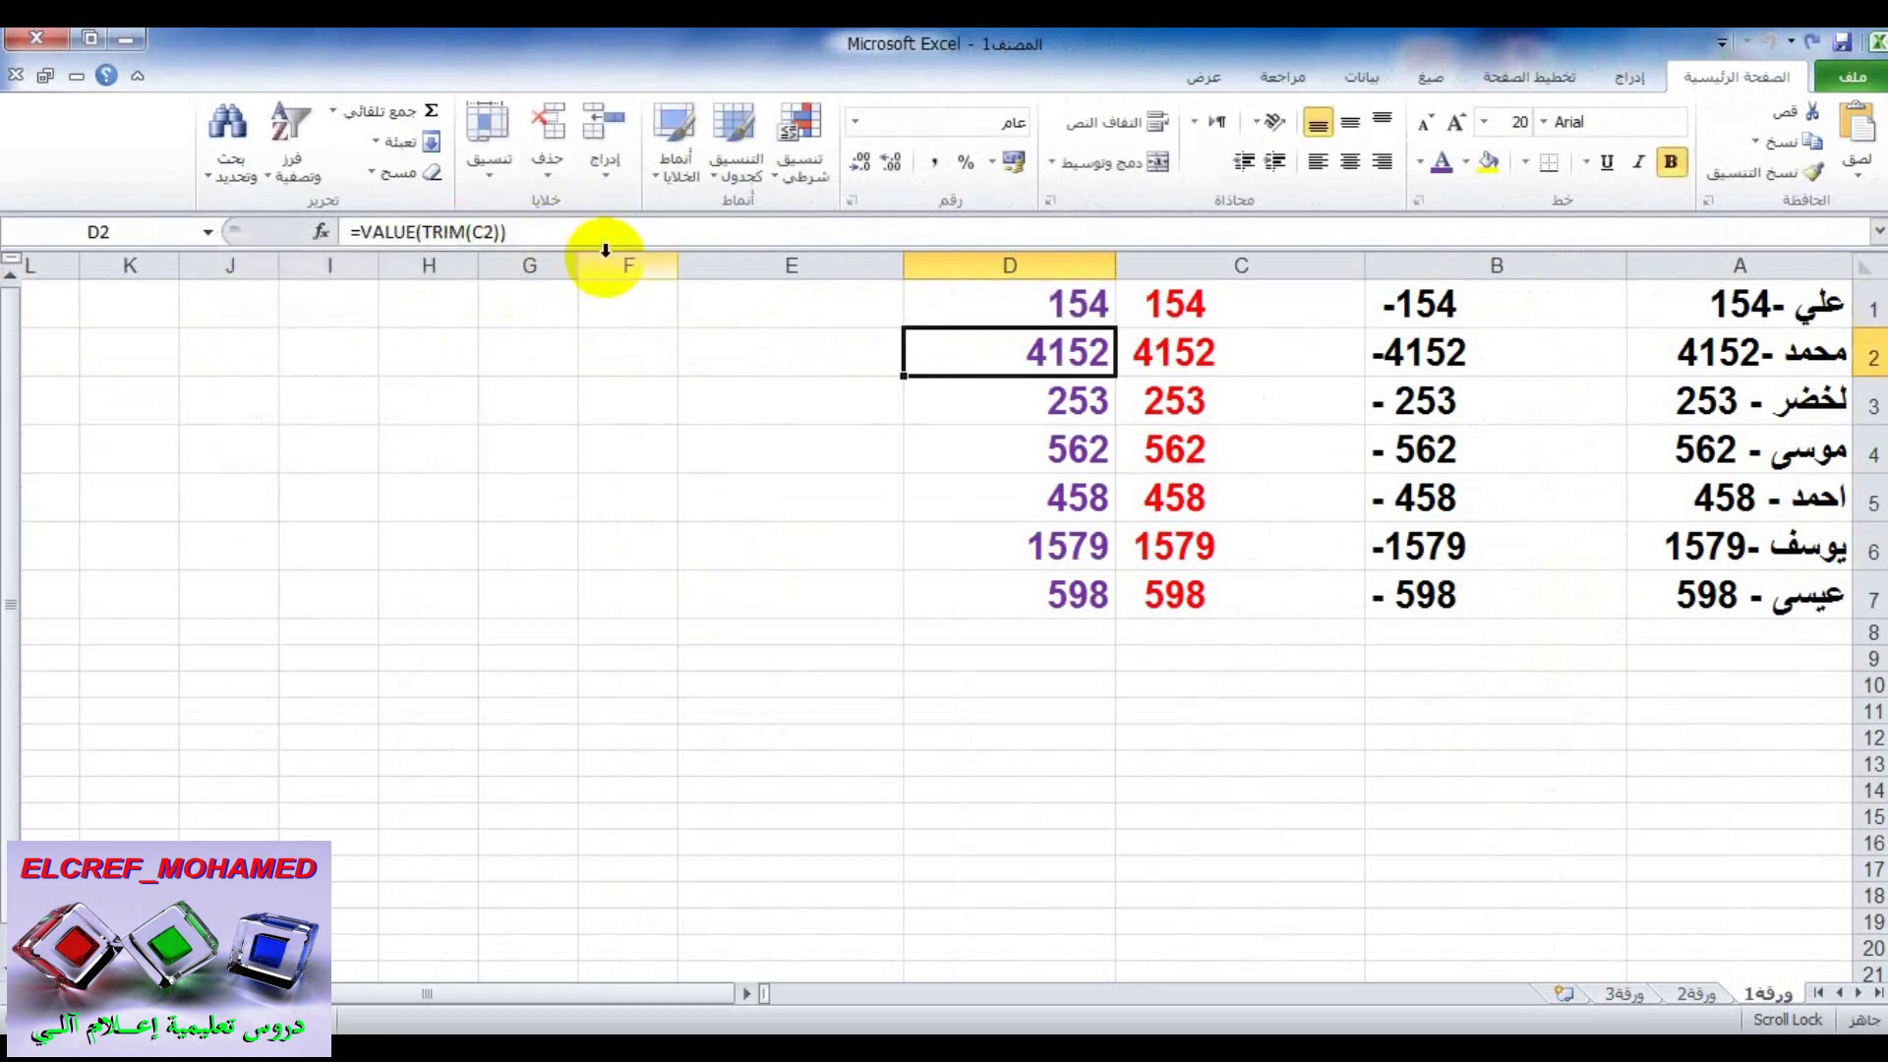
# Fill the nested formula from D1 down through D7 and check the formulas in the filled cells.
pyautogui.click(951, 304)
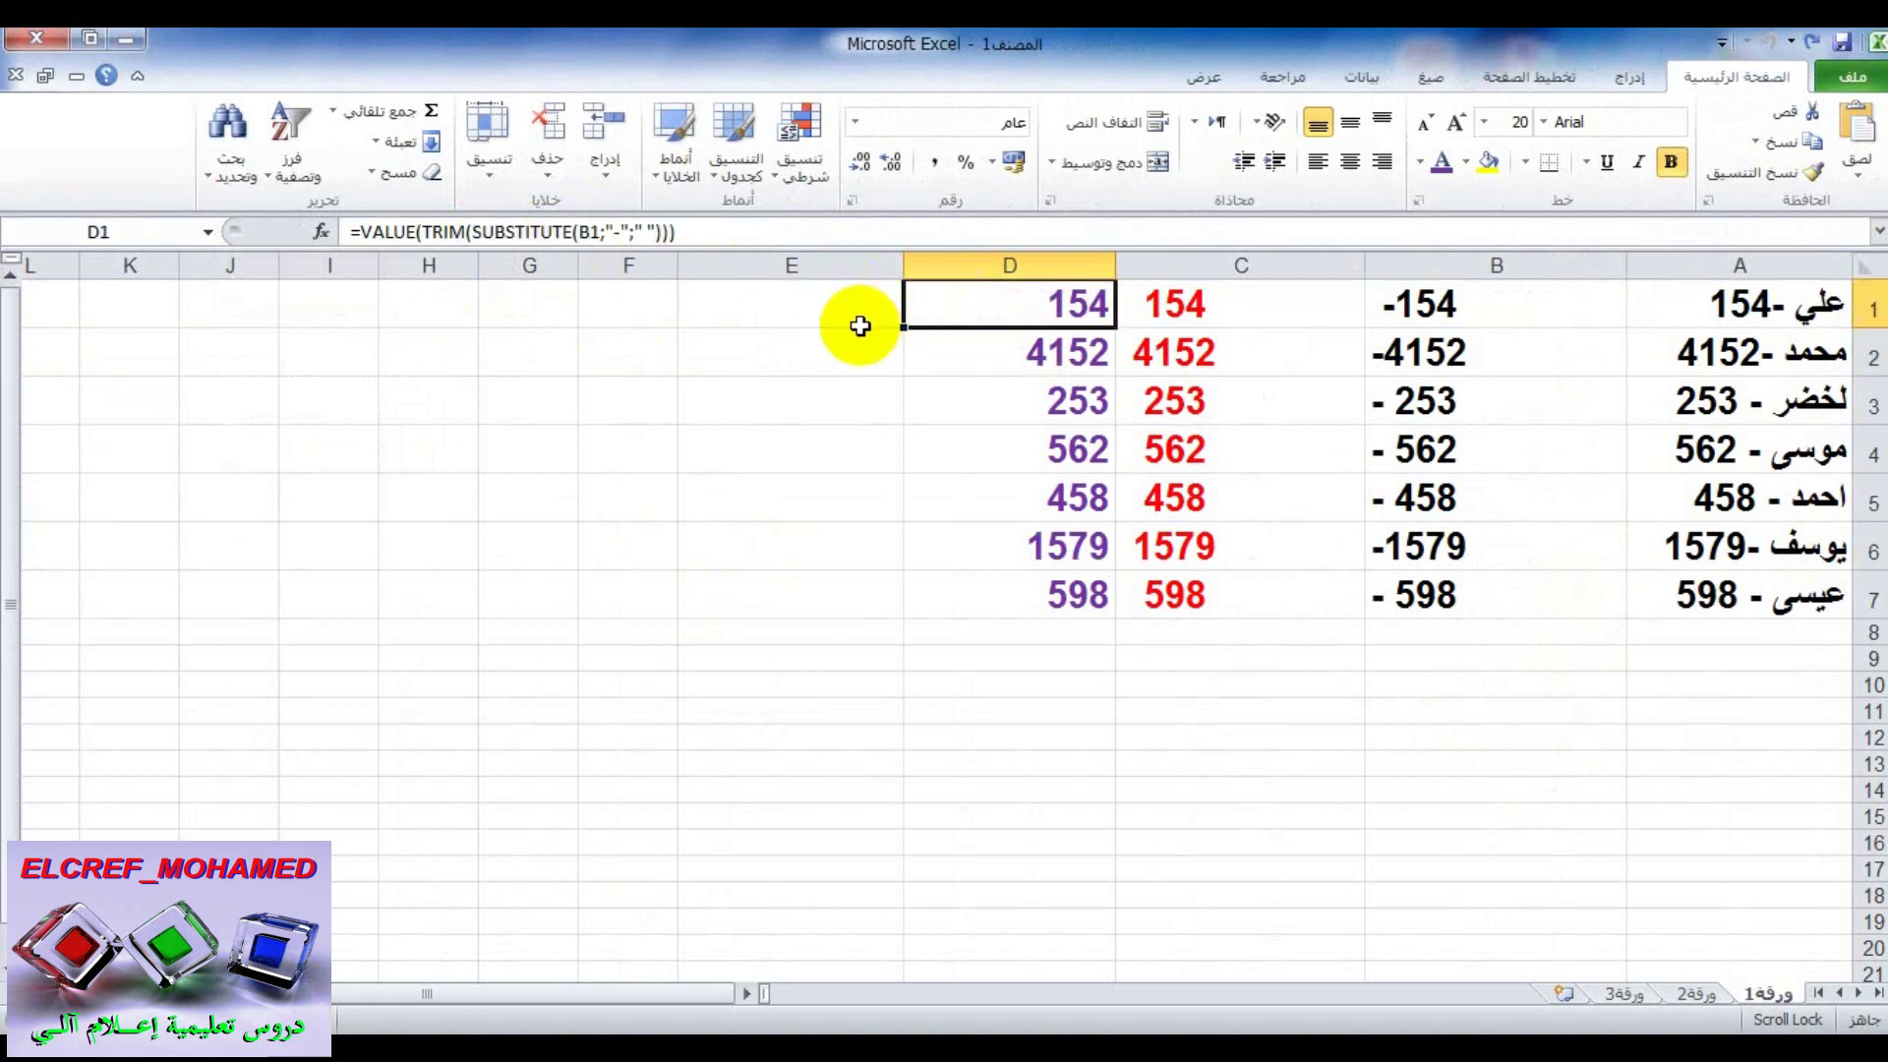
pyautogui.doubleClick(904, 331)
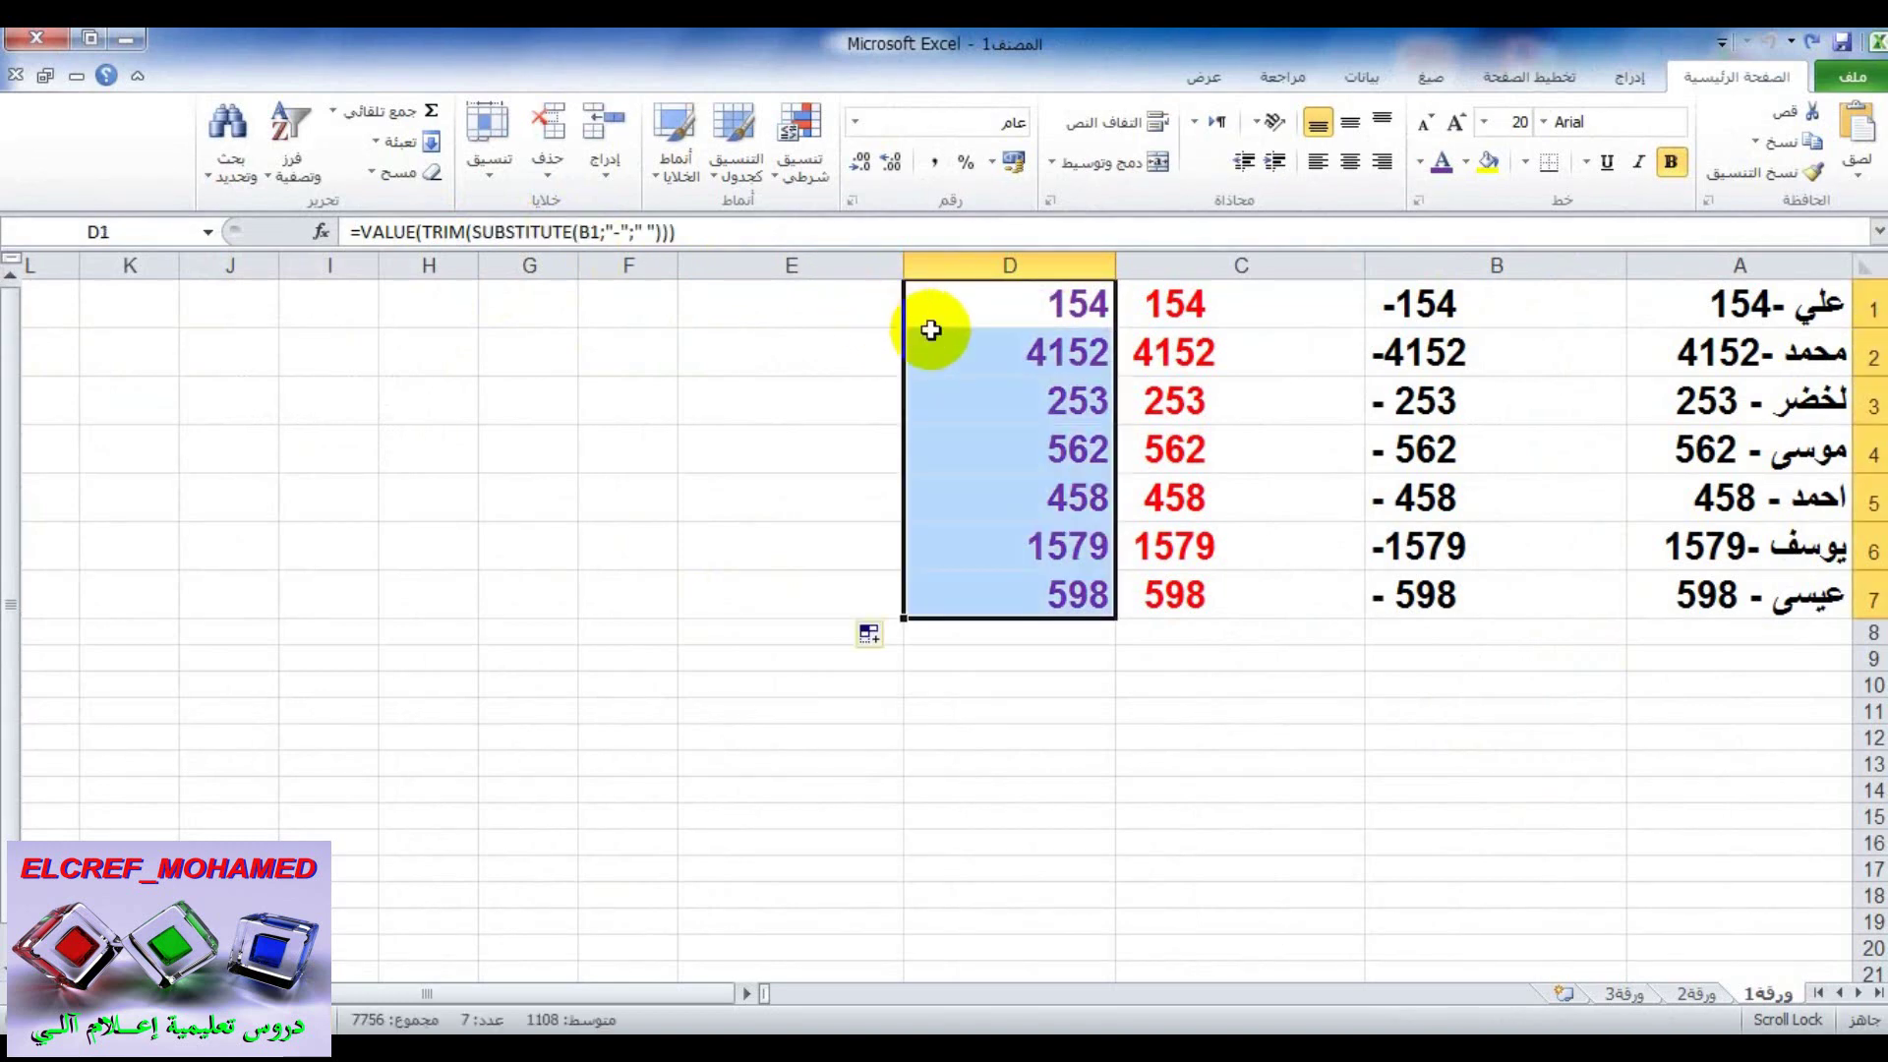
pyautogui.click(1032, 352)
pyautogui.click(1041, 413)
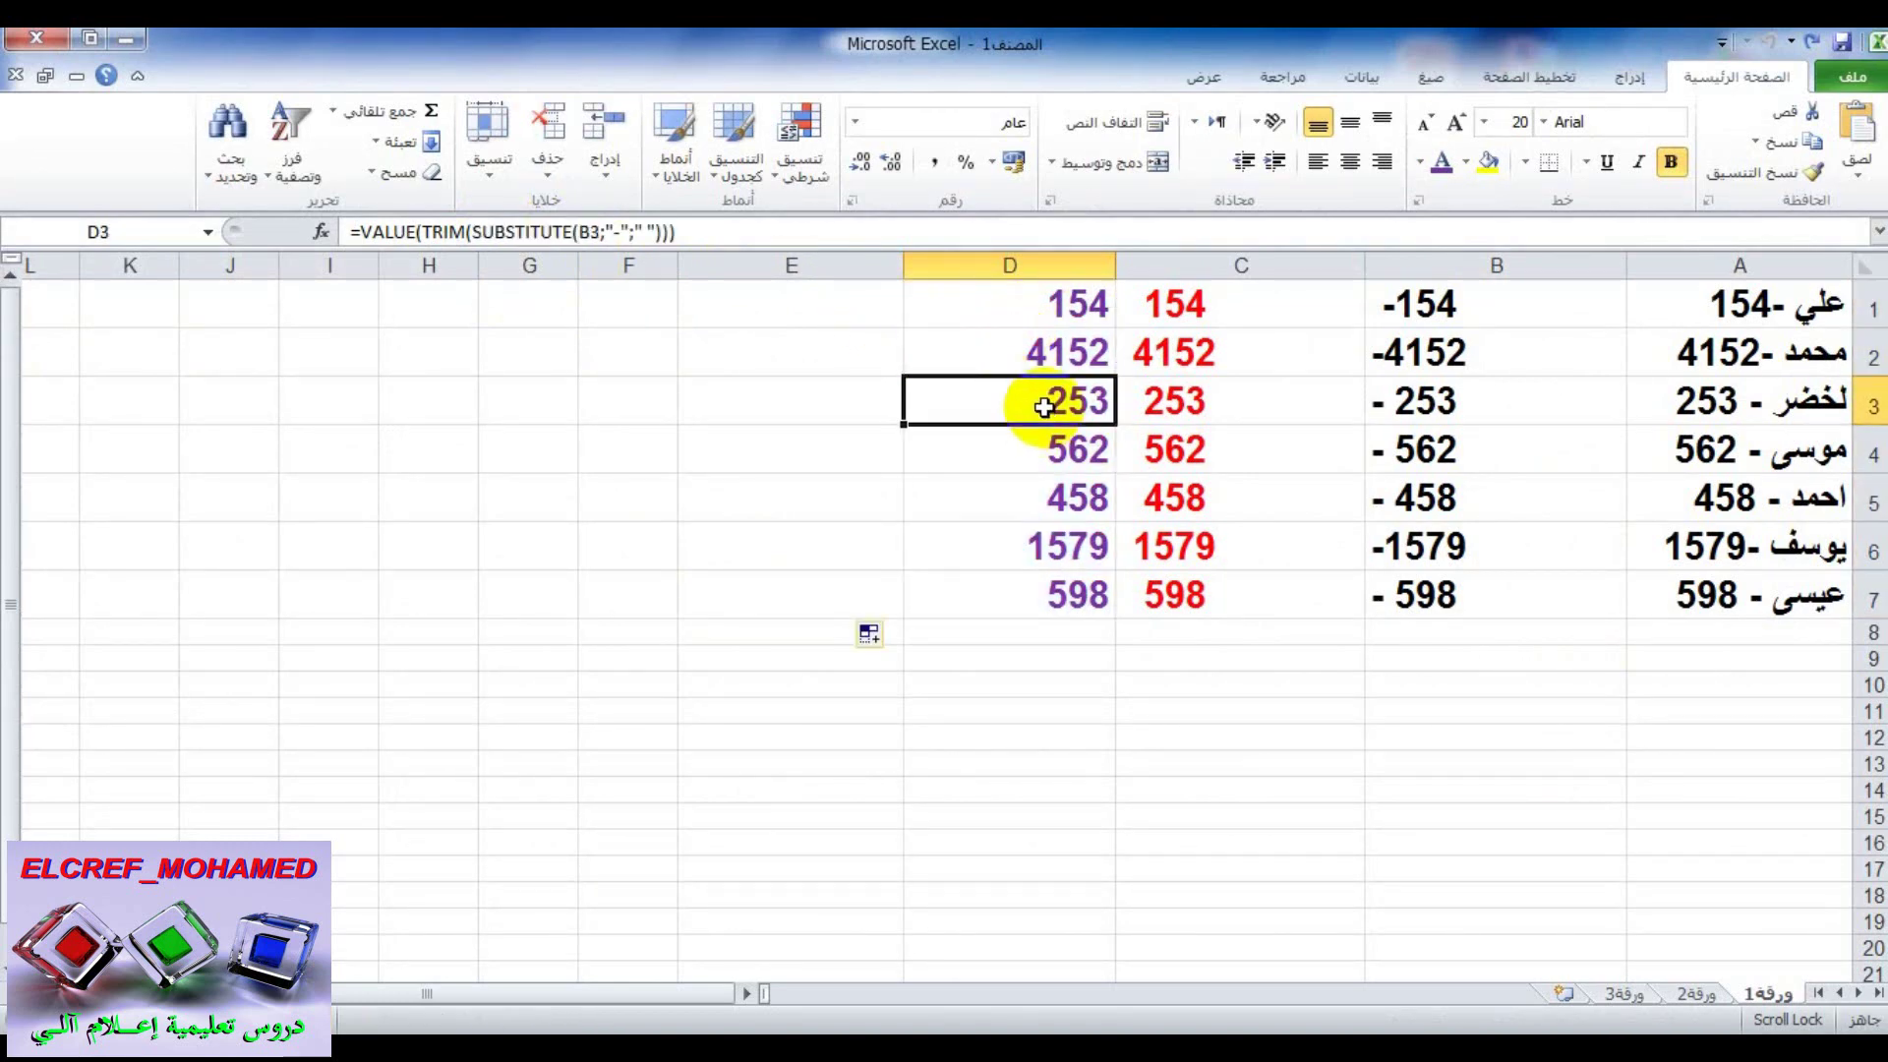
pyautogui.click(1042, 450)
pyautogui.click(1070, 312)
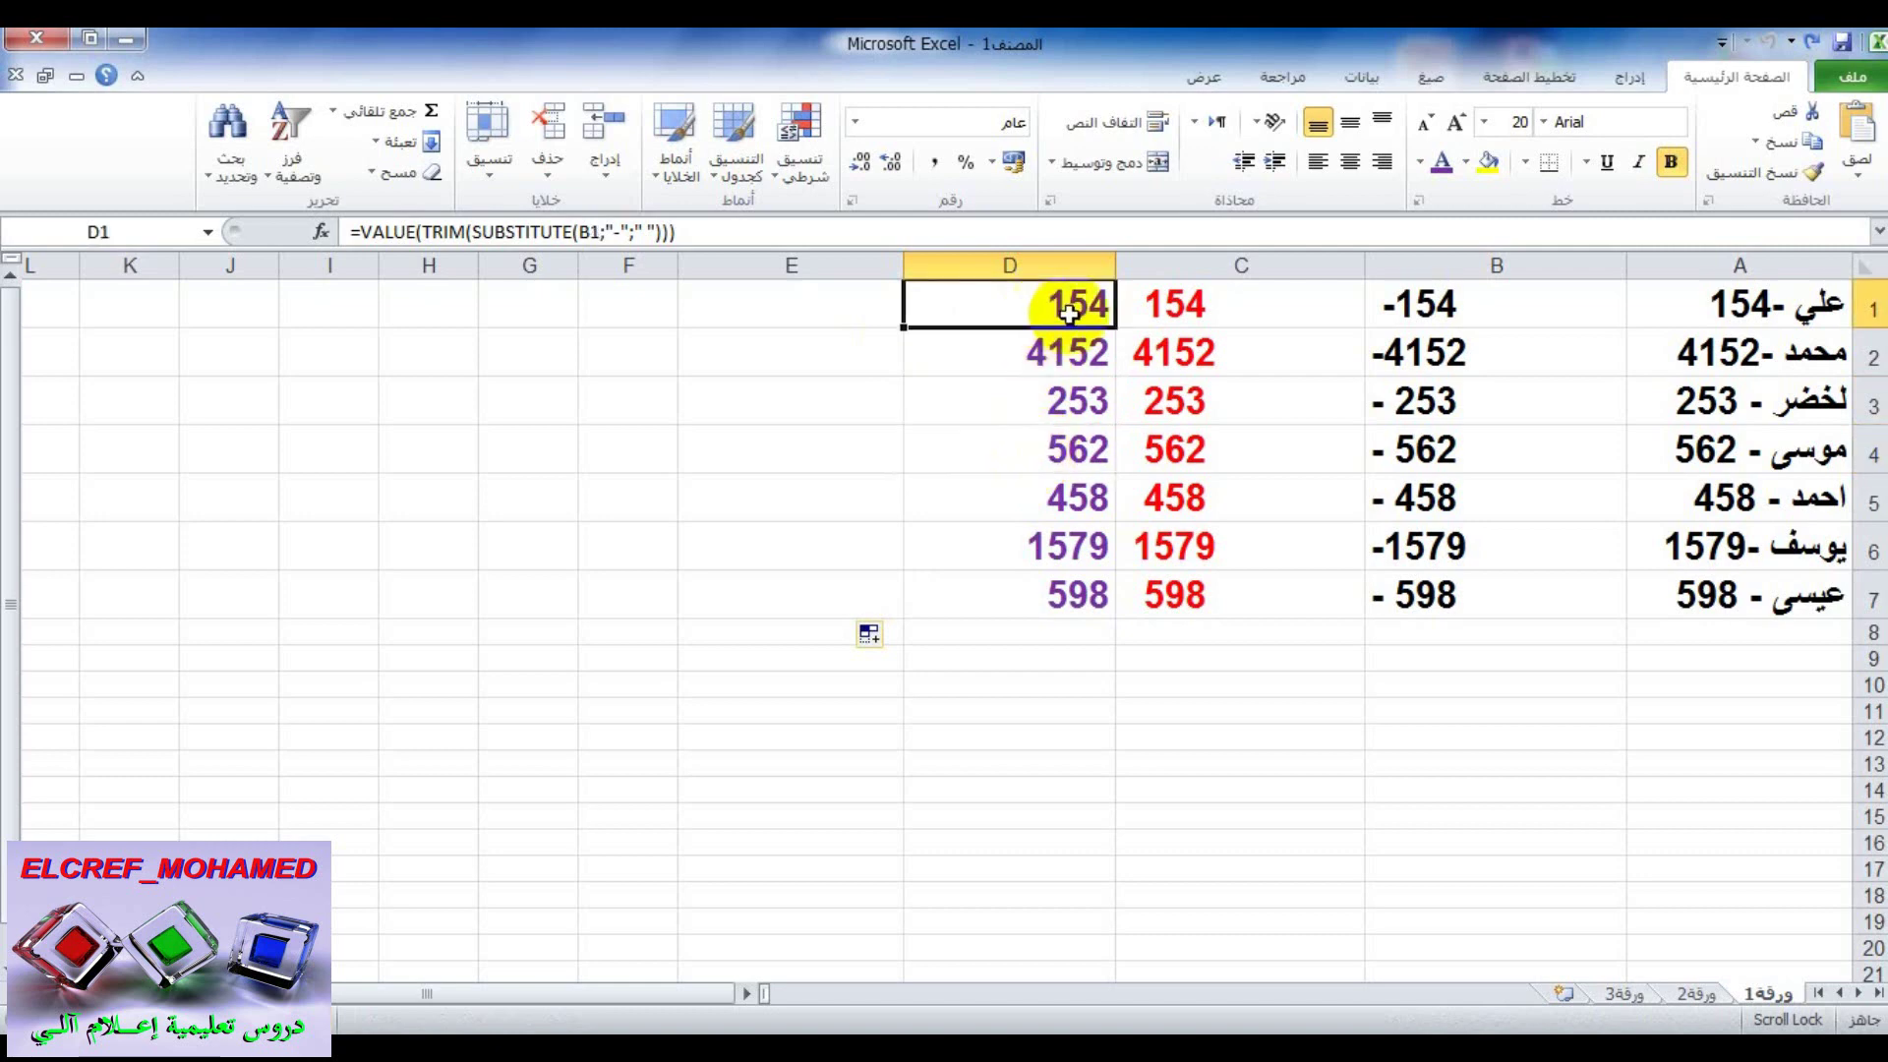
# Delete the SUBSTITUTE helper column C and select cell C1 to review its formula.
pyautogui.click(1259, 263)
pyautogui.rightClick(1260, 263)
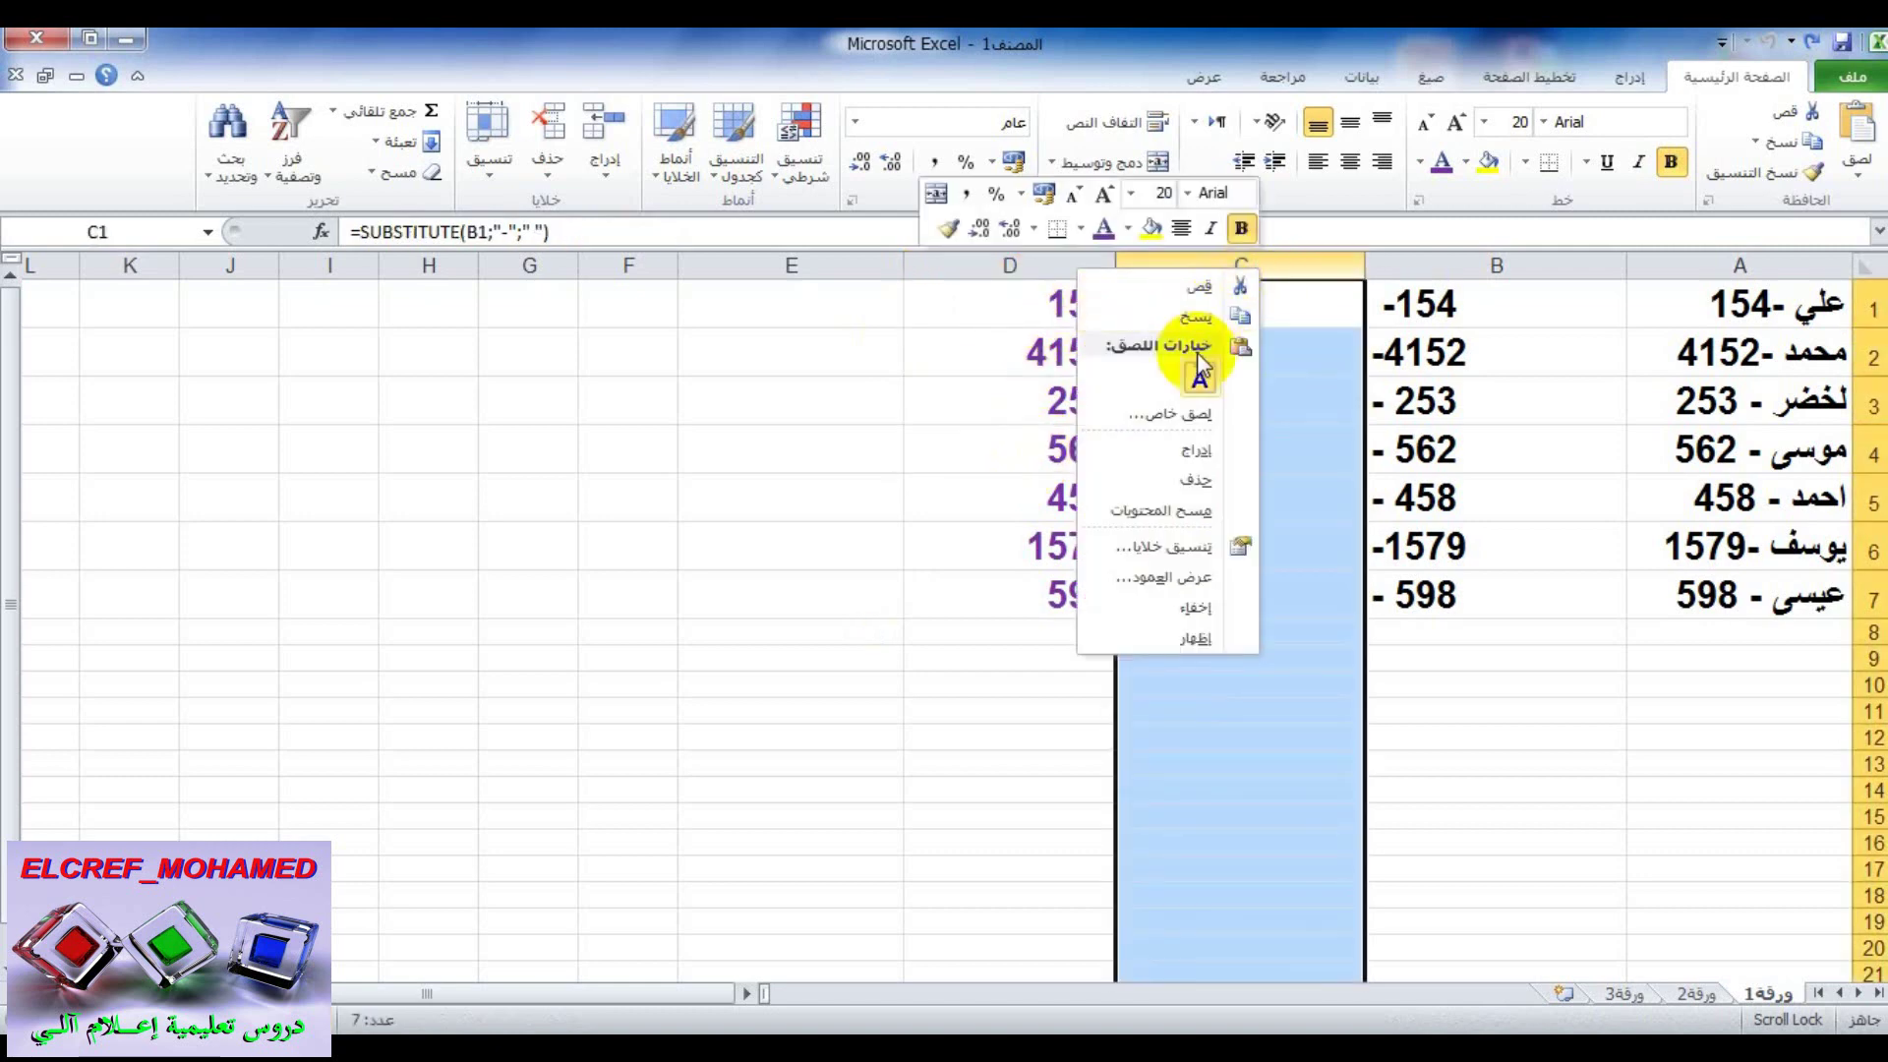
pyautogui.click(1170, 474)
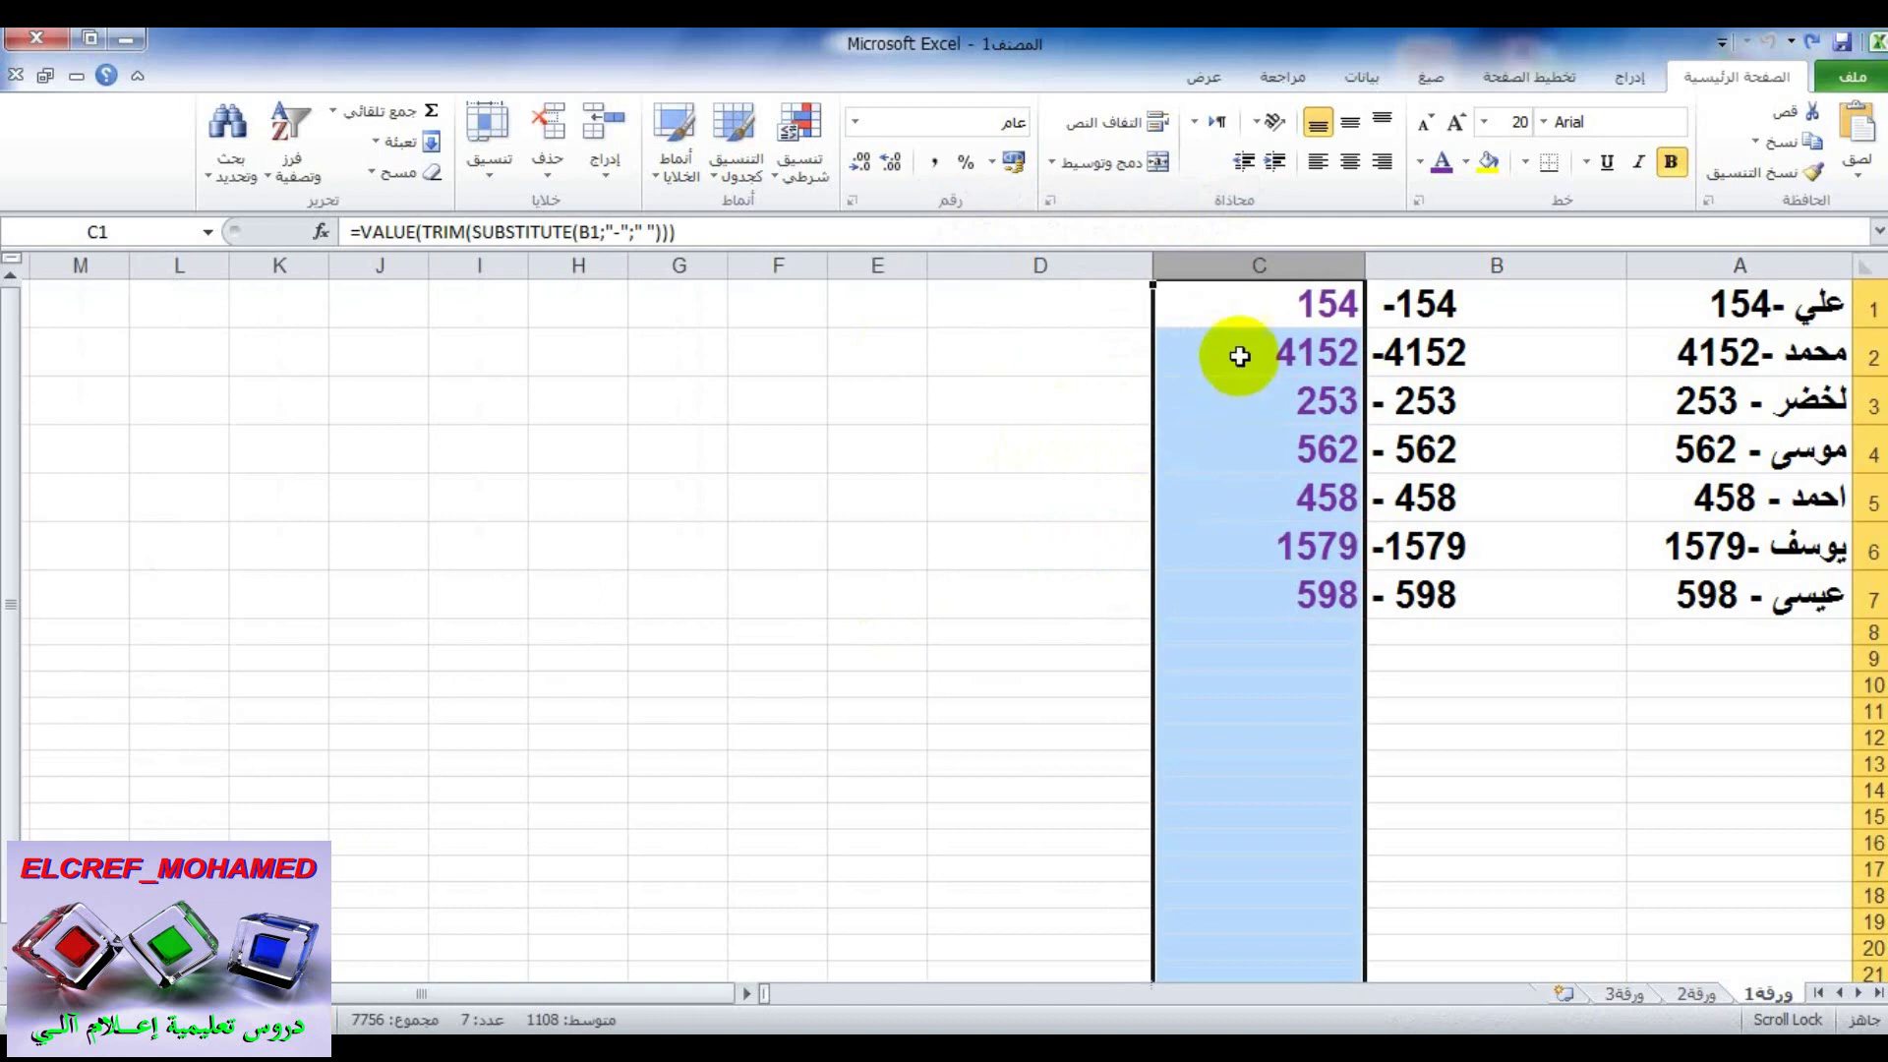
pyautogui.click(1245, 304)
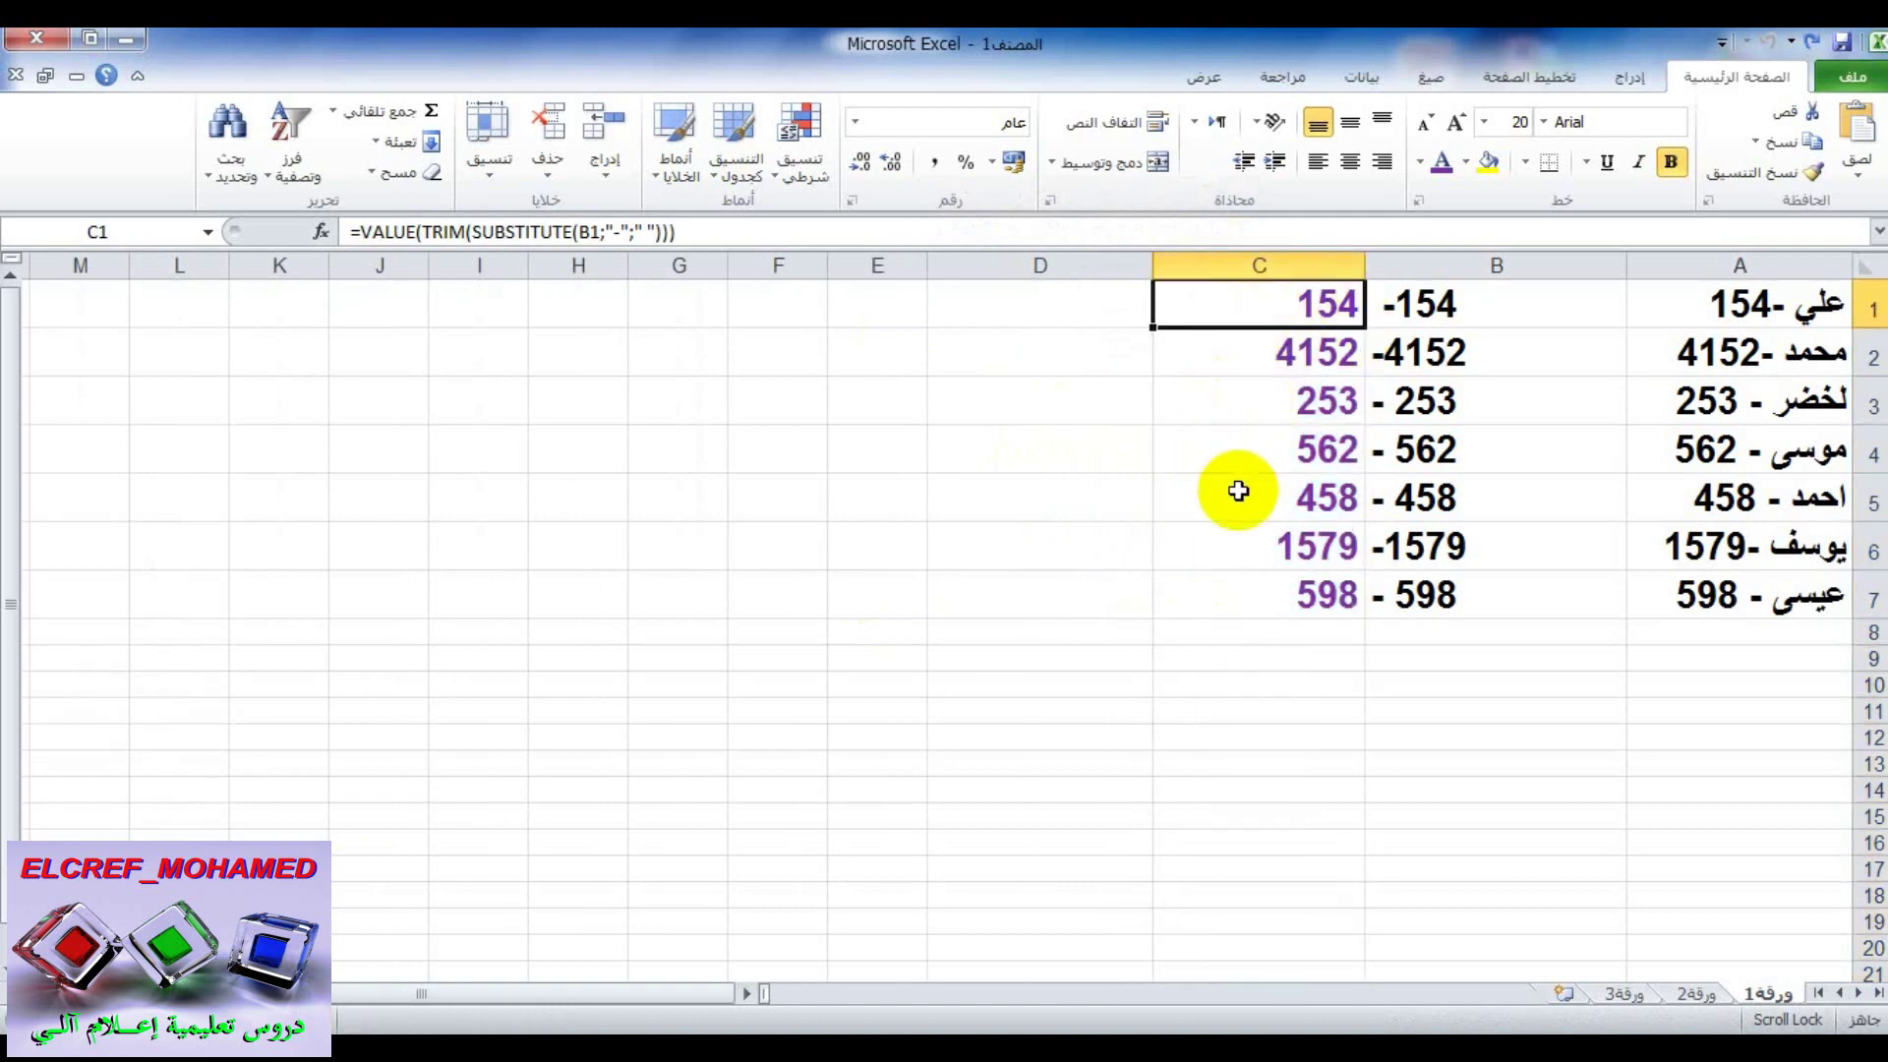
# Copy the expression RIGHT(A1;5), without the equals sign, from the formula in cell B1 and leave the cell unchanged.
pyautogui.click(1477, 307)
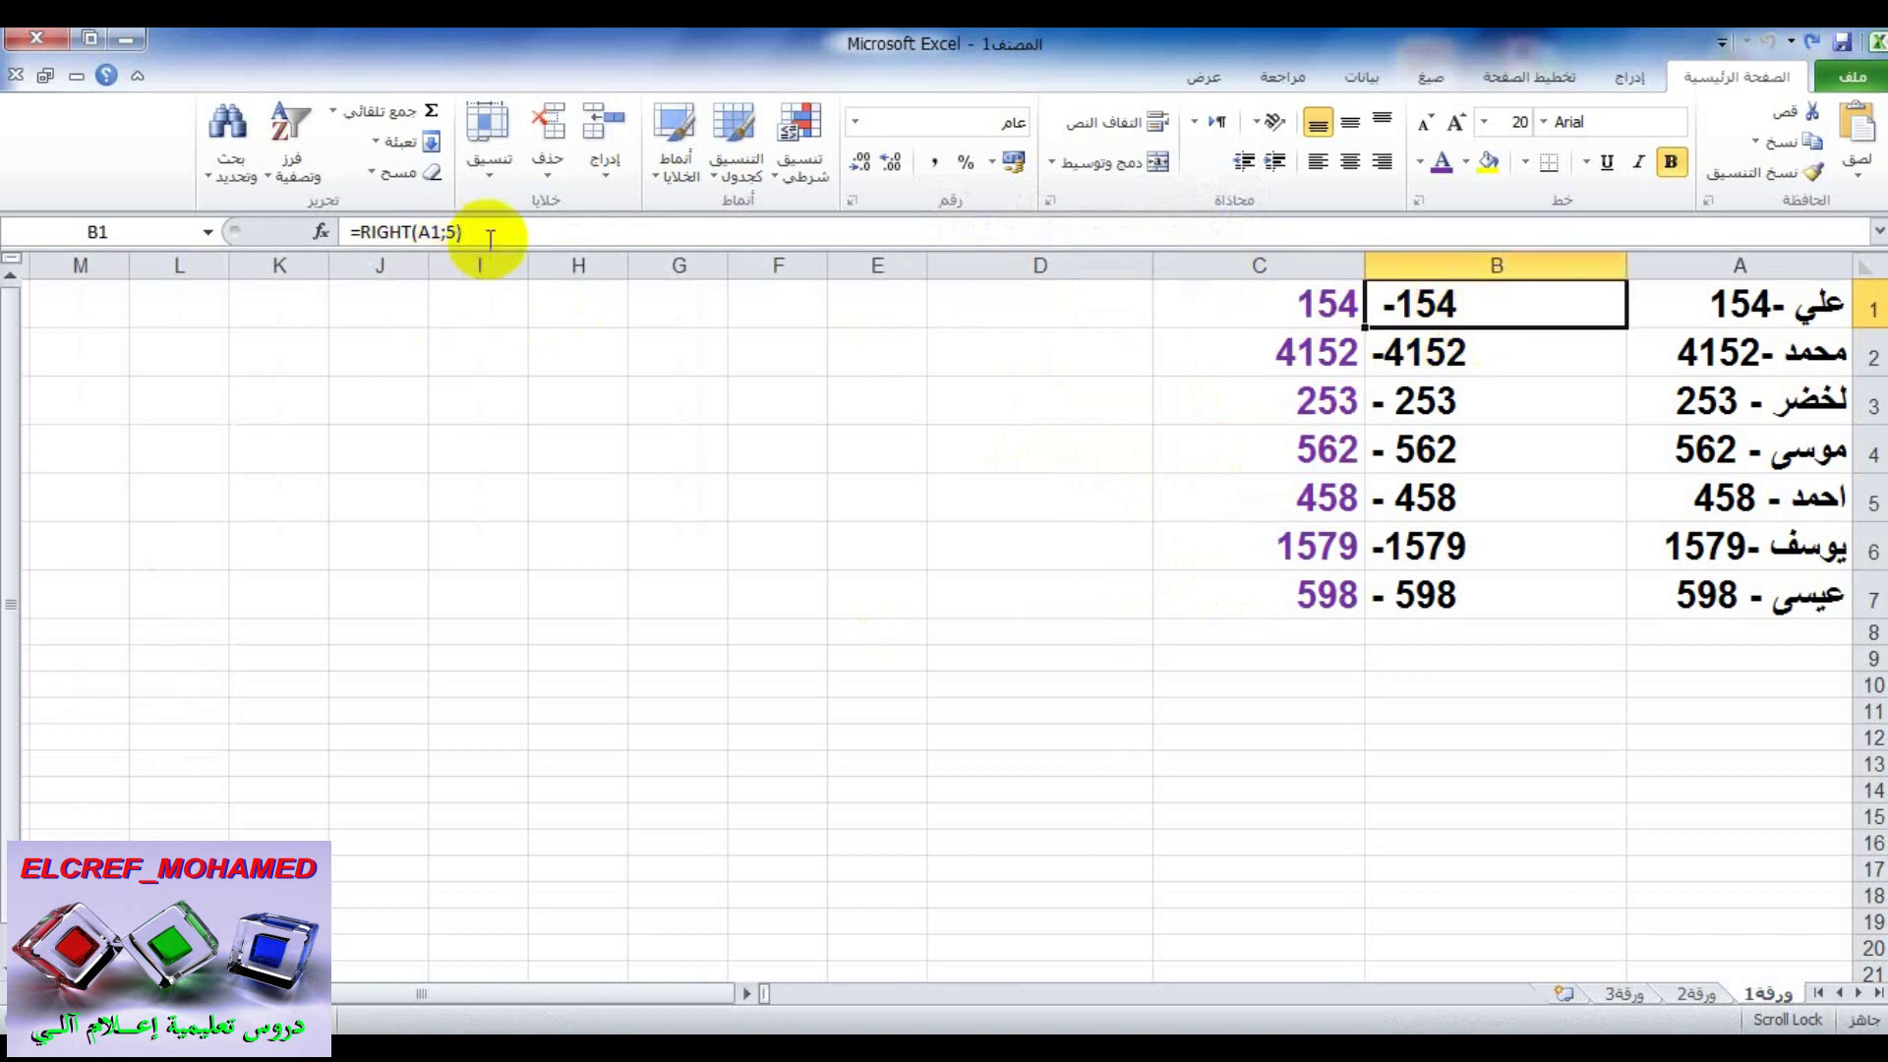
pyautogui.moveTo(476, 232); pyautogui.dragTo(367, 234)
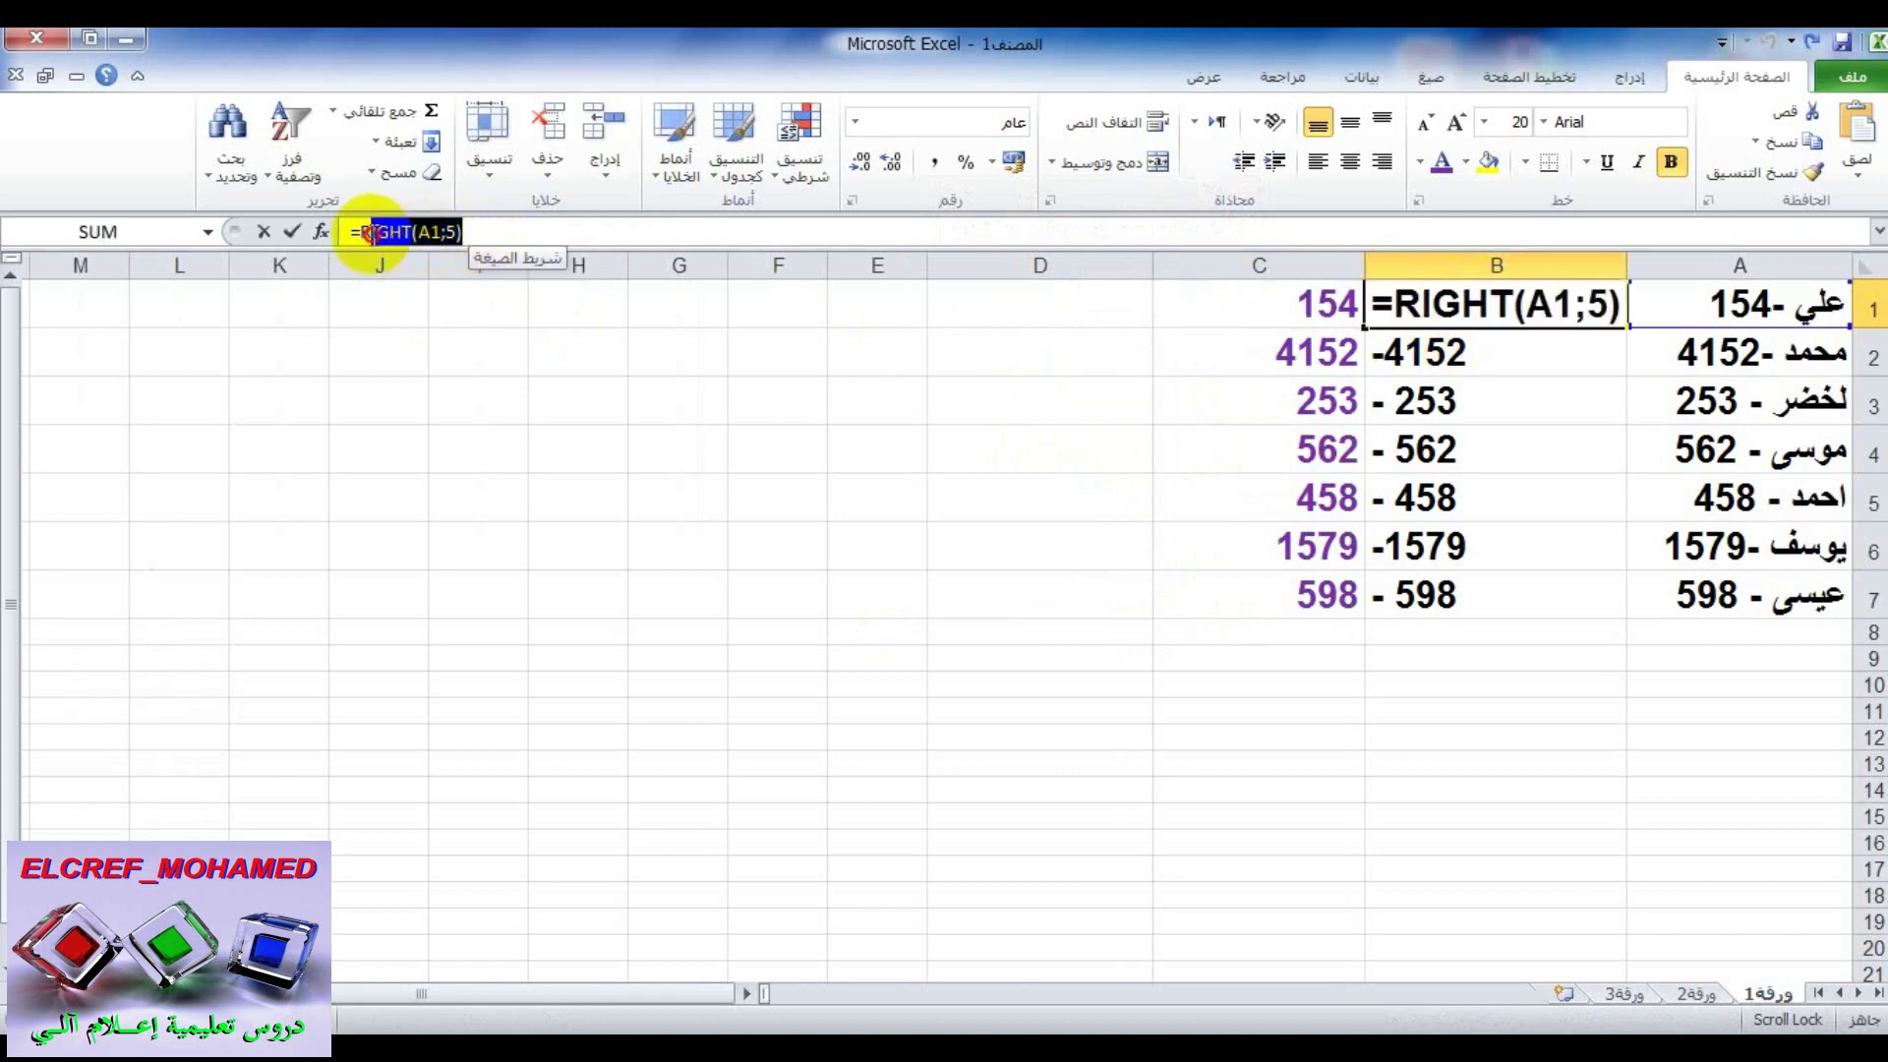
pyautogui.rightClick(389, 234)
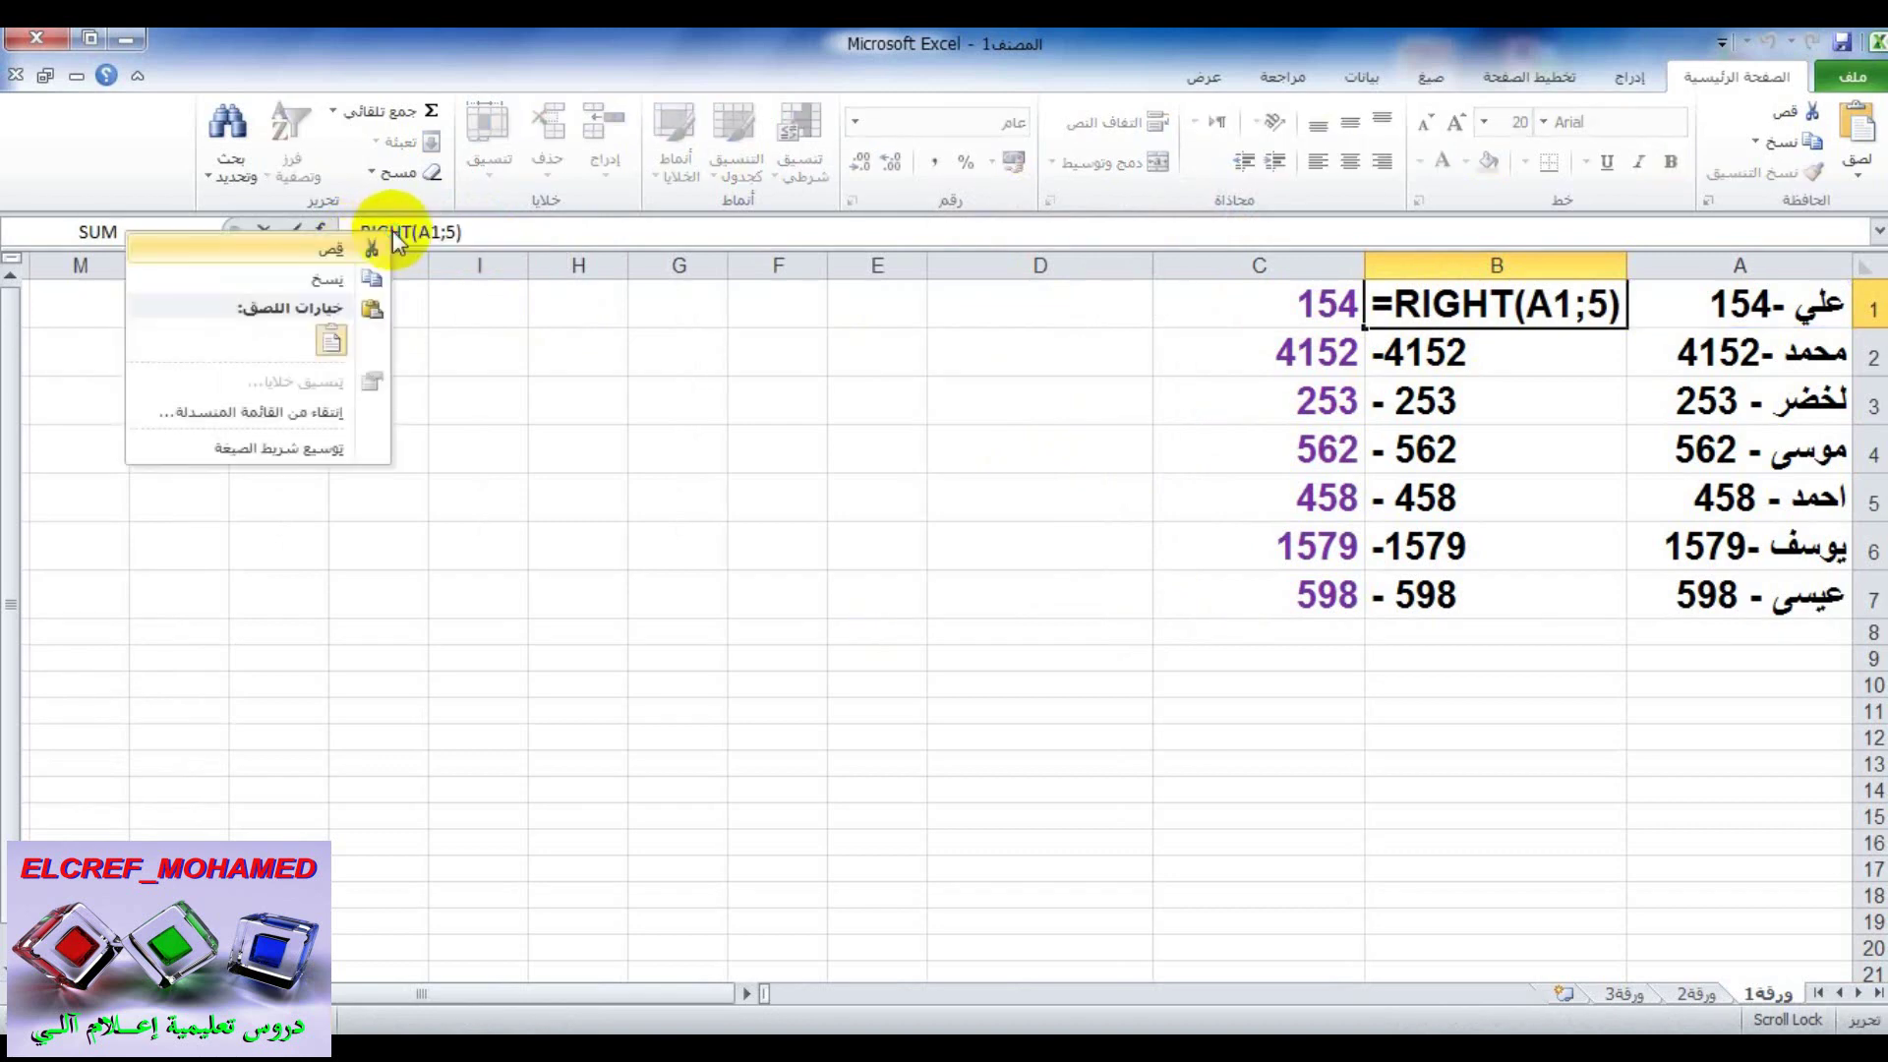
pyautogui.click(333, 280)
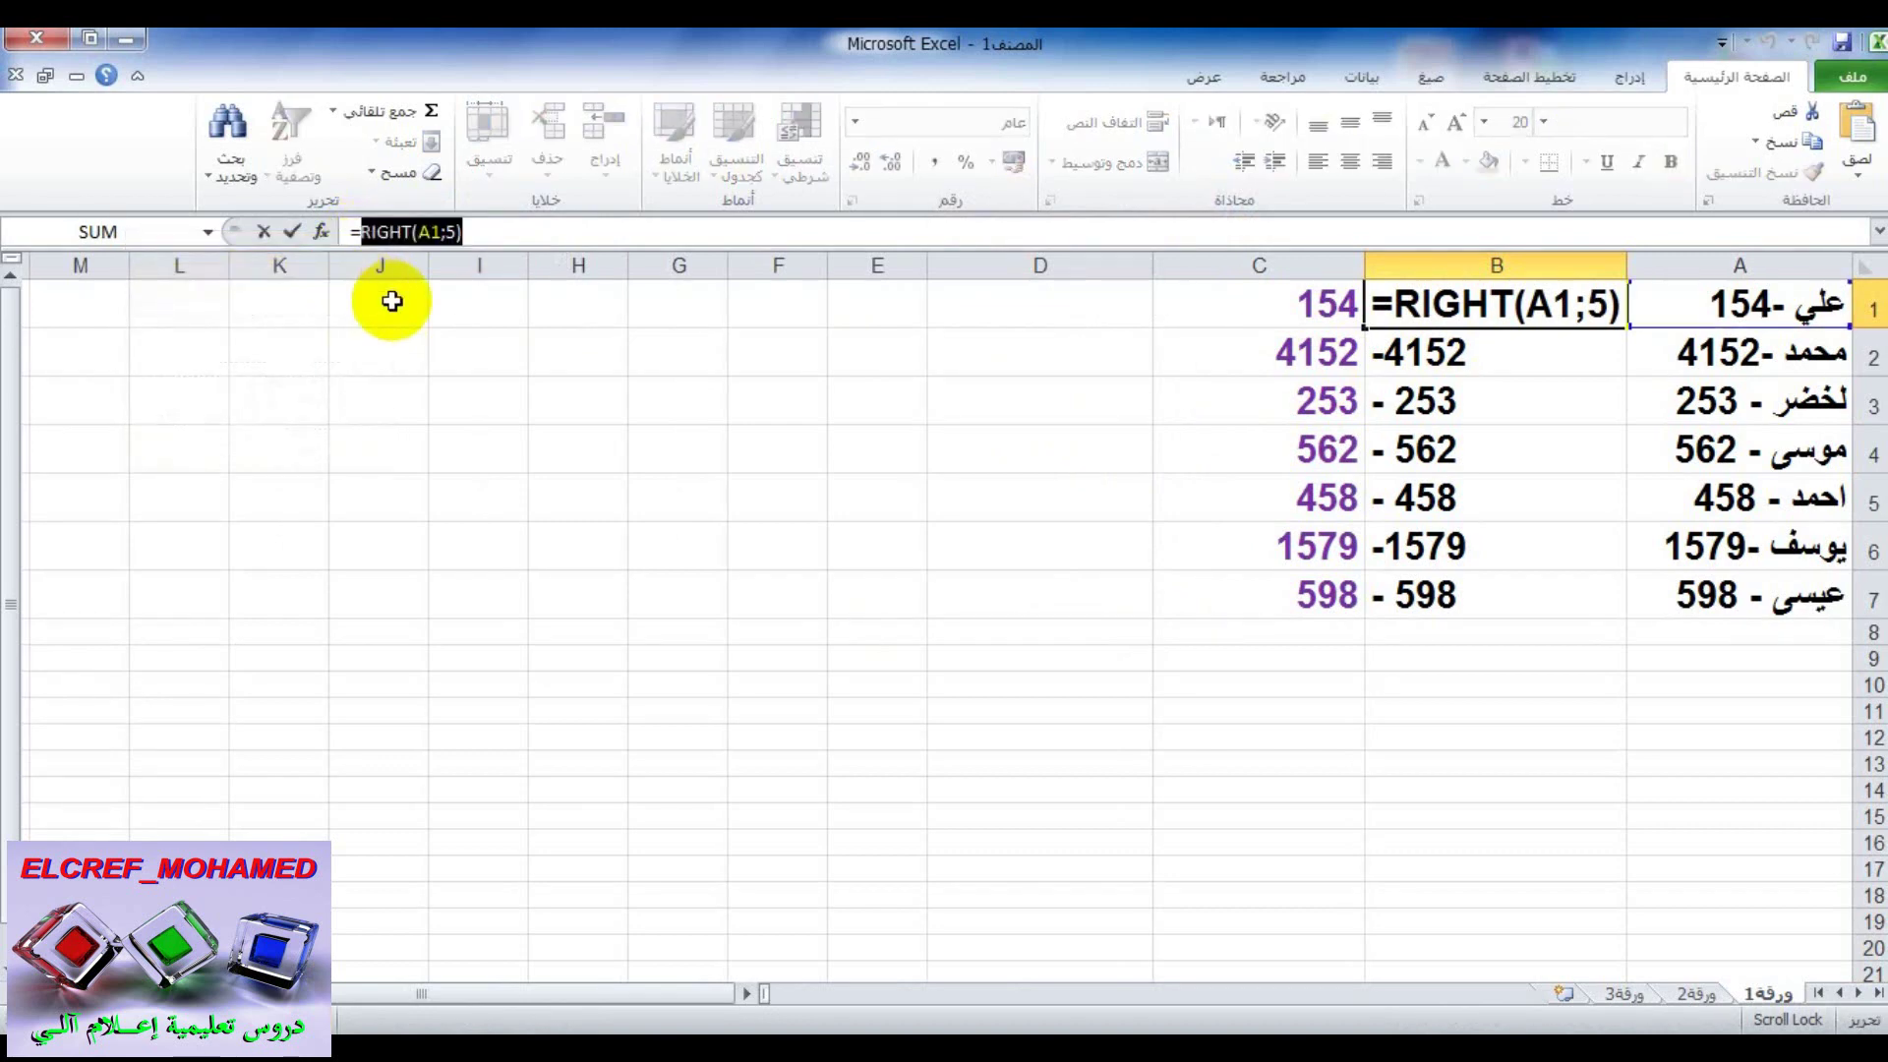
pyautogui.press('Escape')
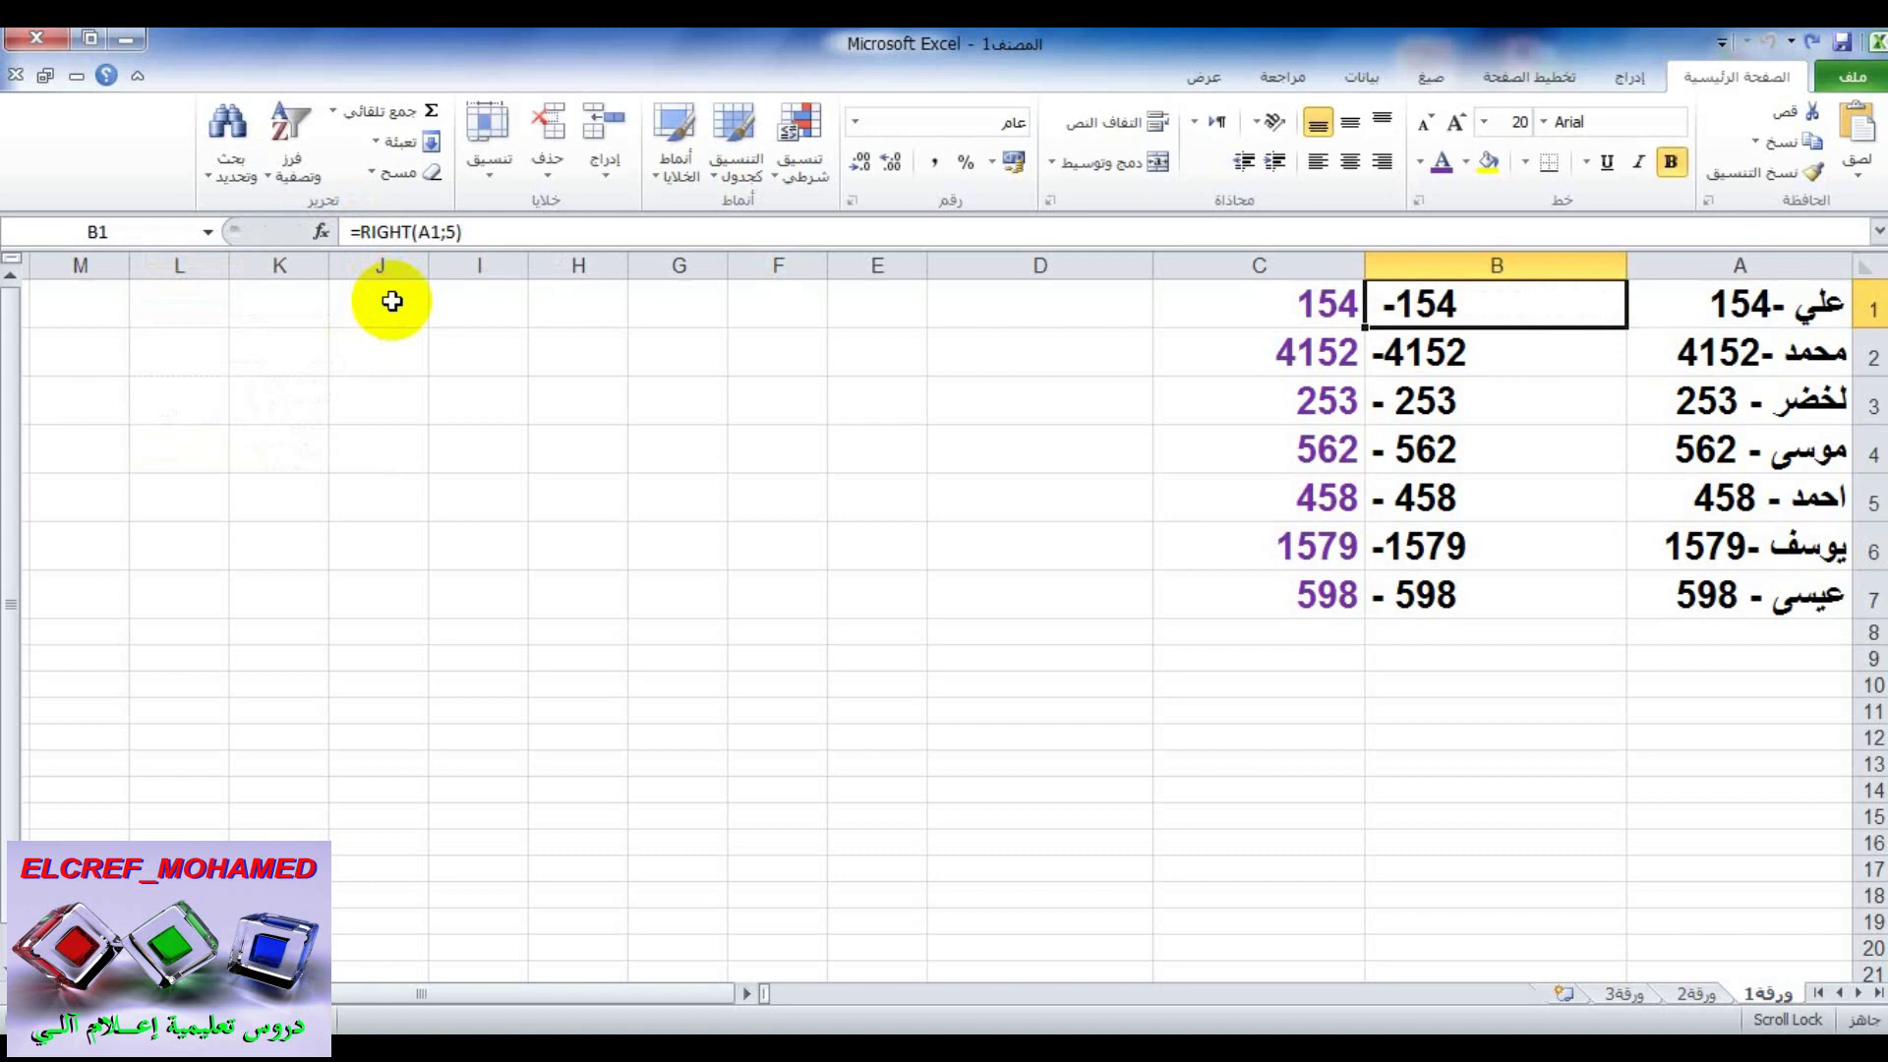
# Replace the B1 reference in cell C1's formula with the copied expression to get =VALUE(TRIM(SUBSTITUTE(RIGHT(A1;5);"-";" "))).
pyautogui.click(1306, 303)
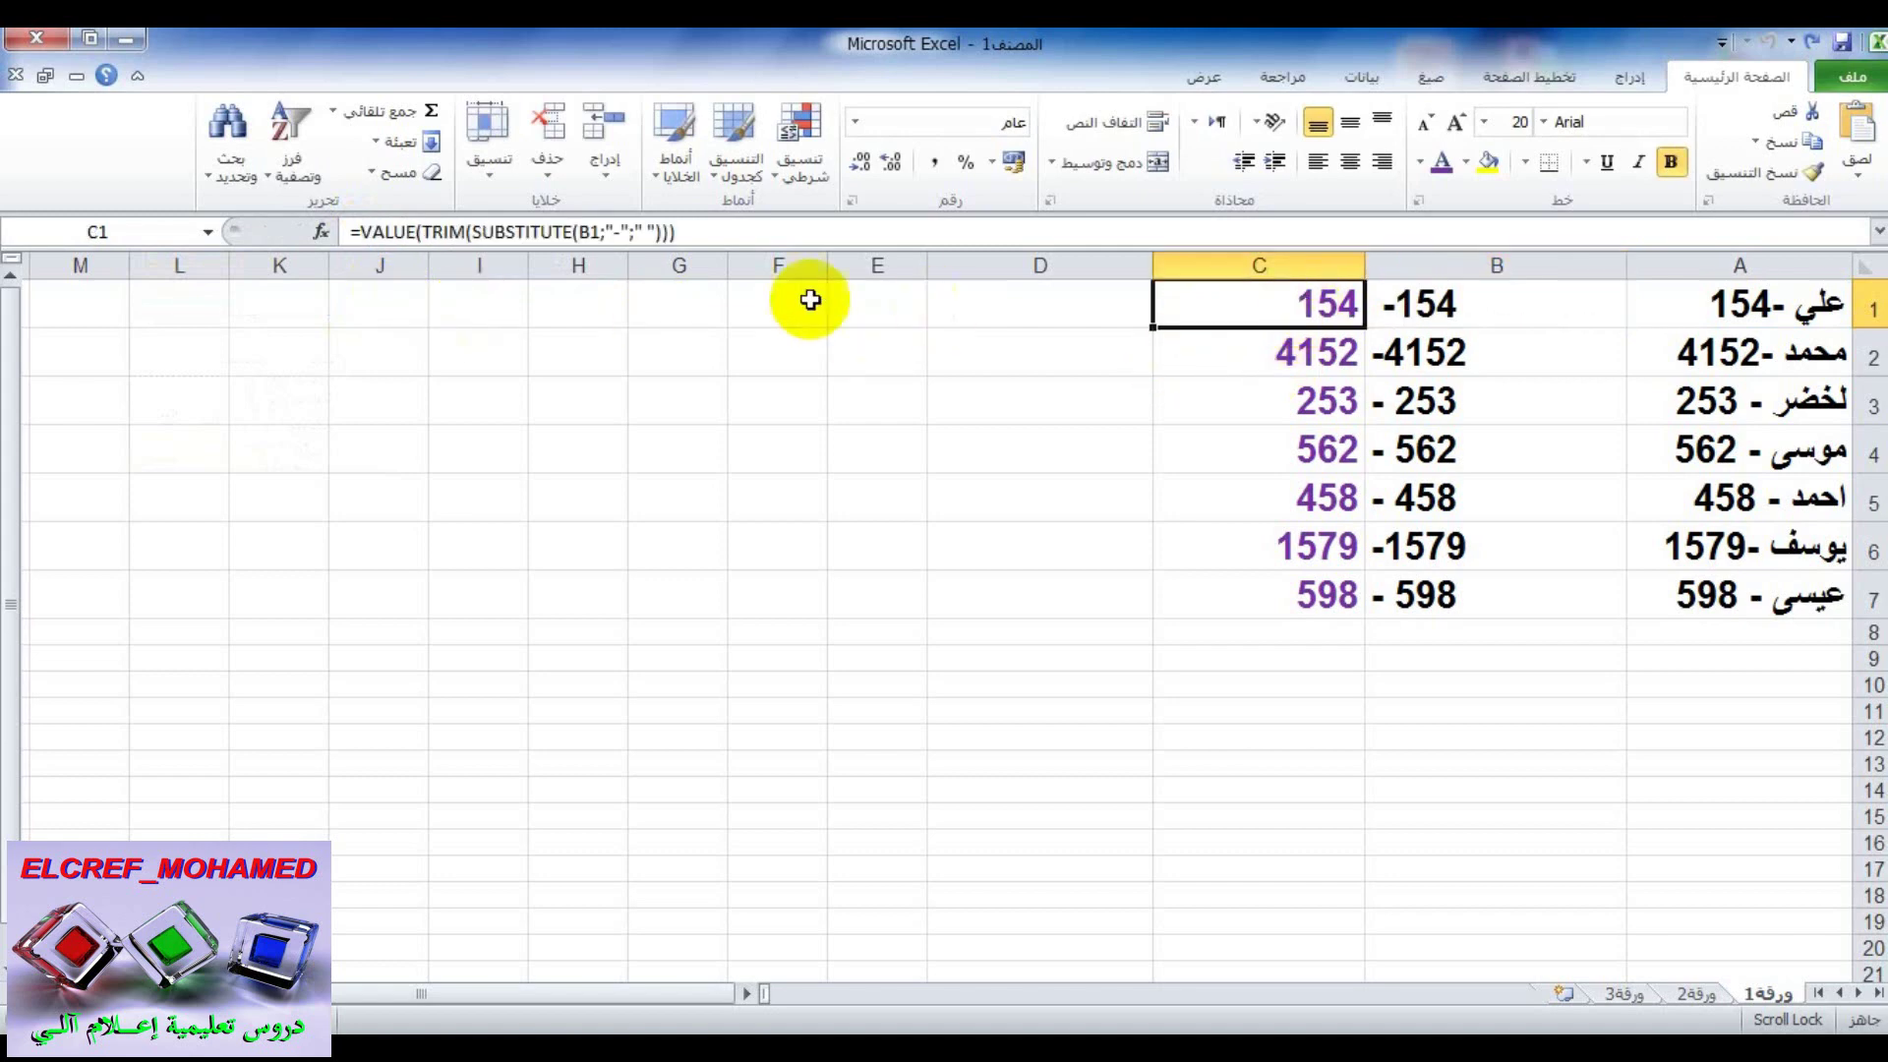
pyautogui.doubleClick(596, 233)
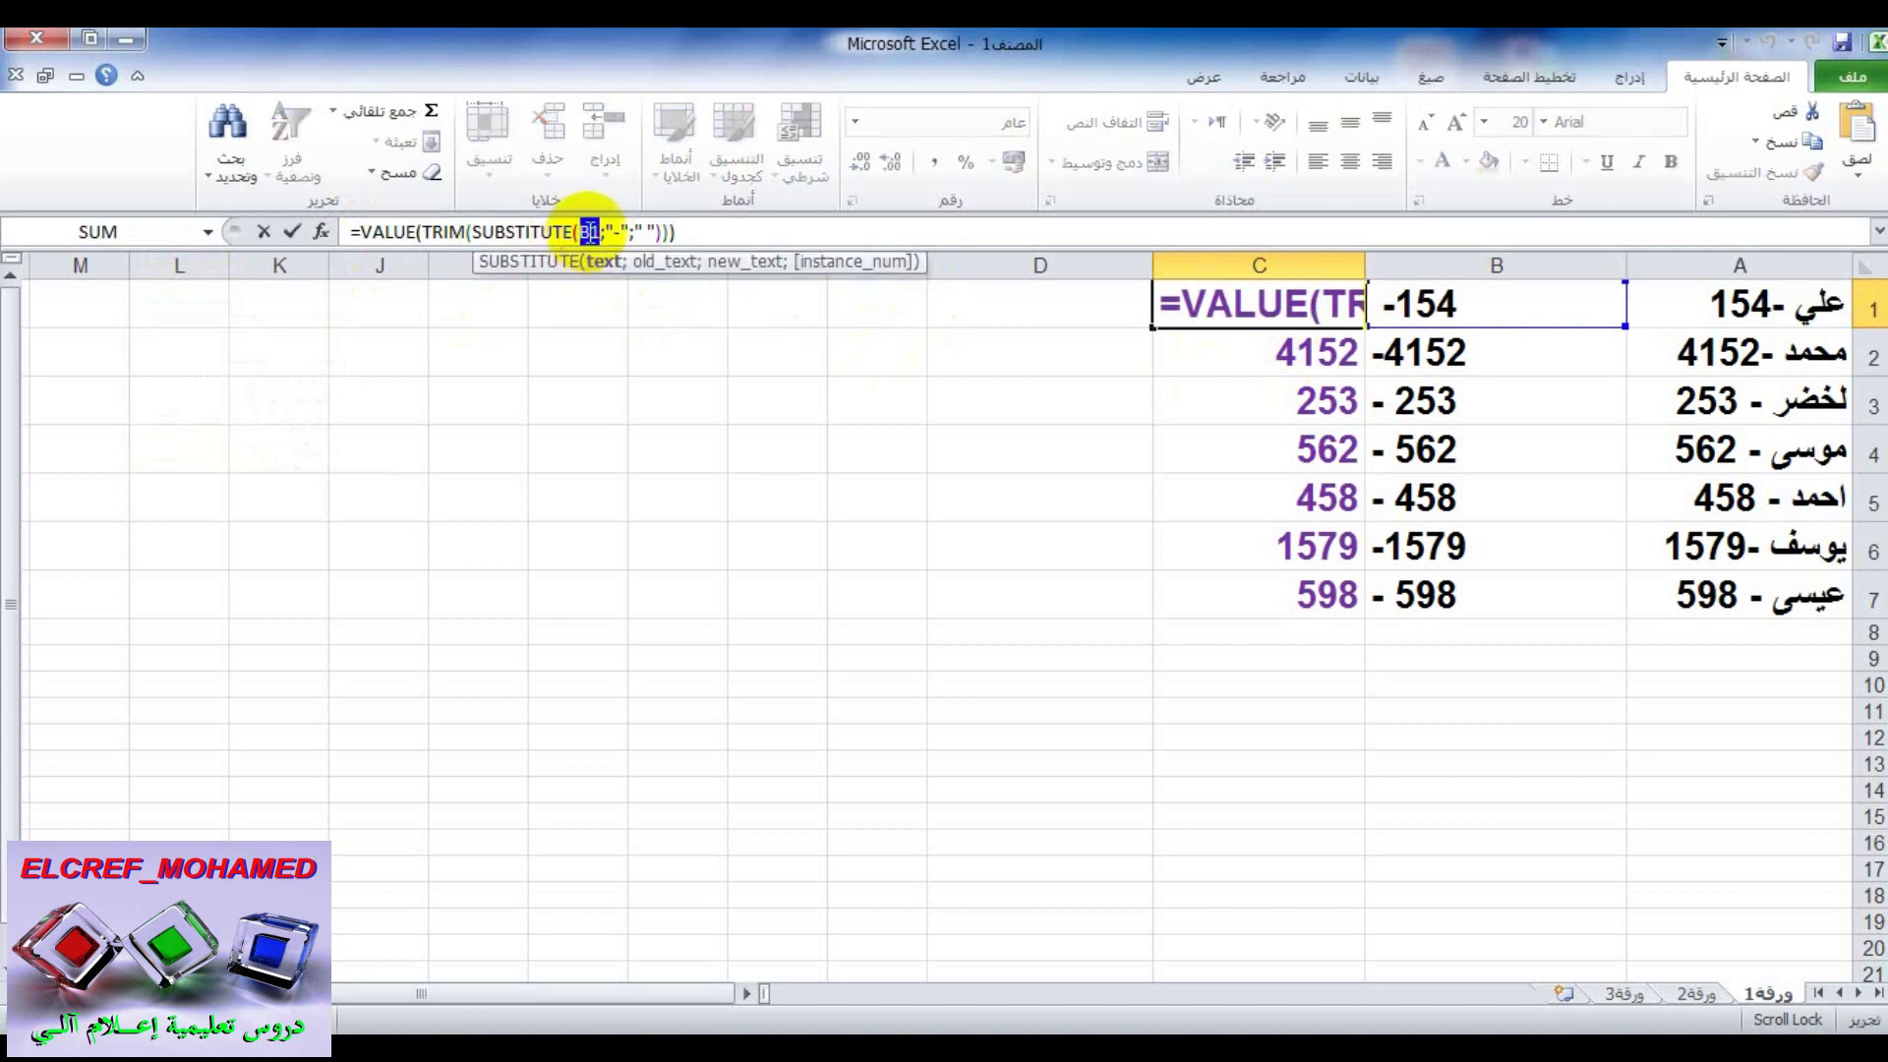
pyautogui.rightClick(589, 233)
pyautogui.click(532, 340)
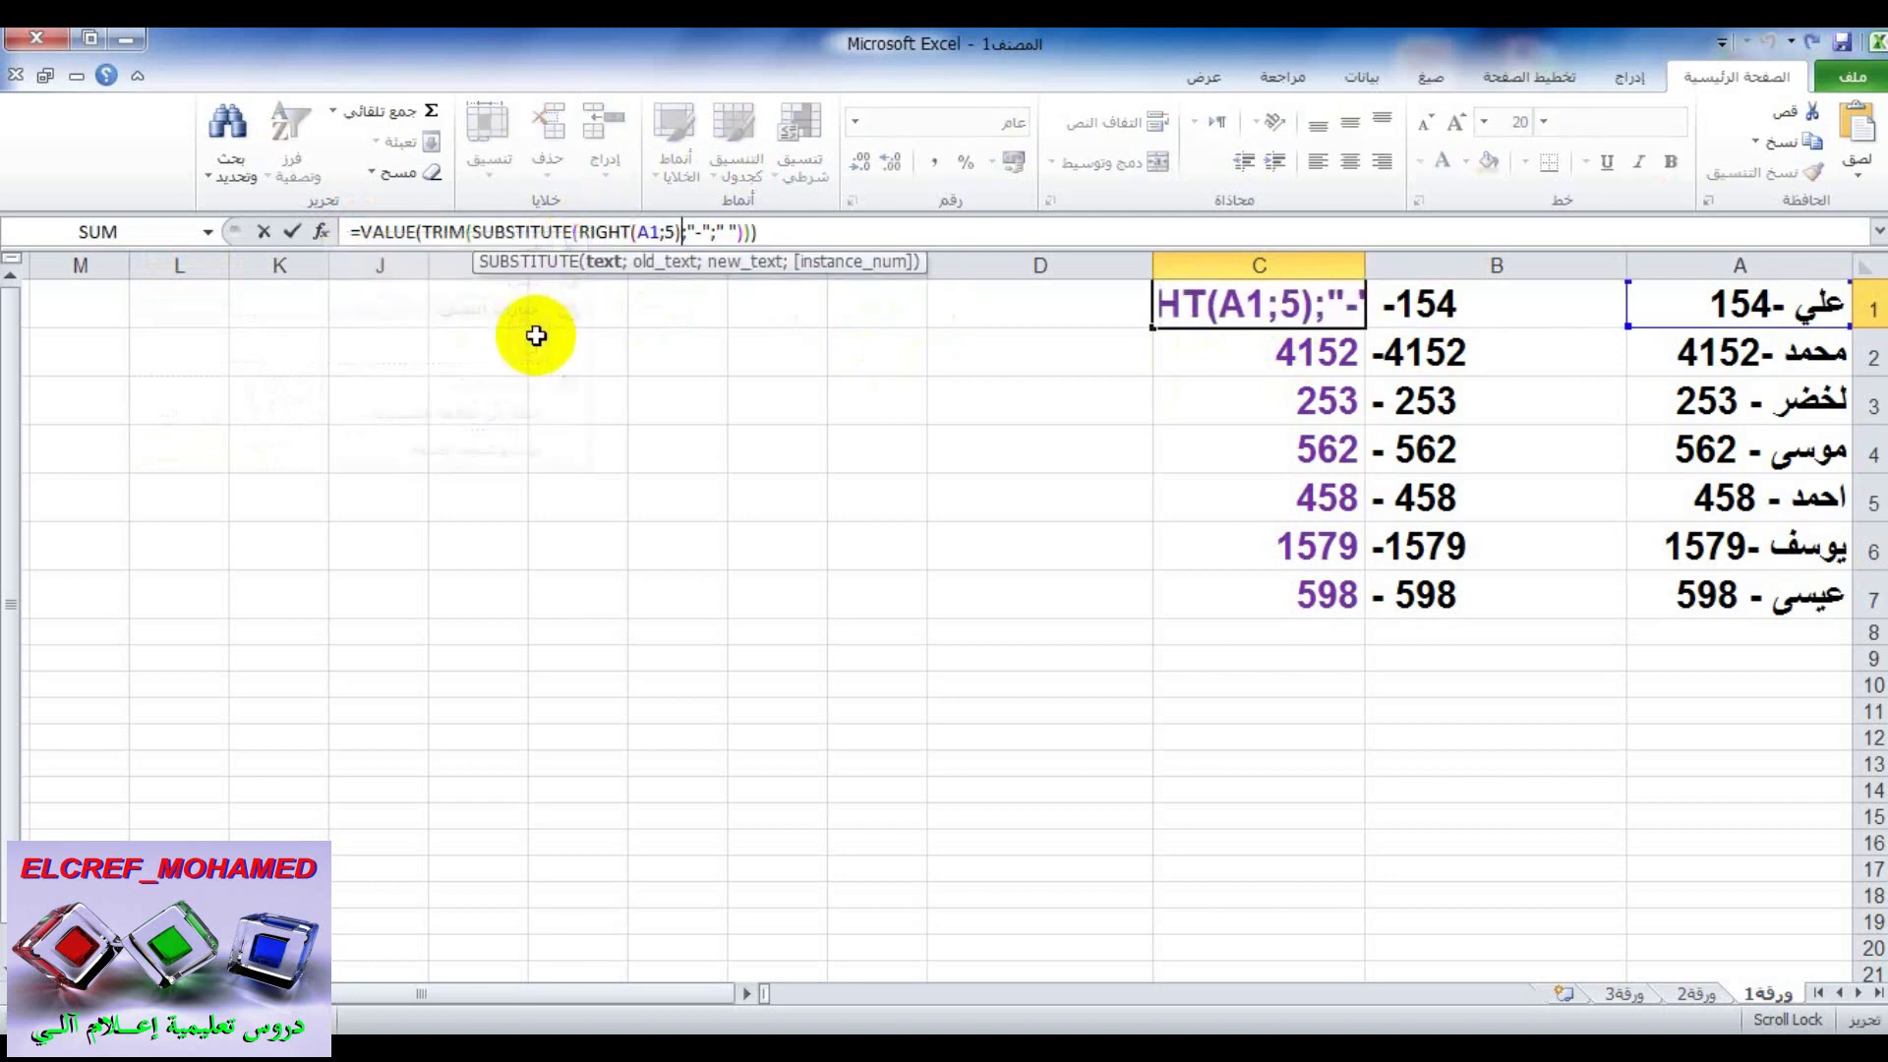
pyautogui.press('Return')
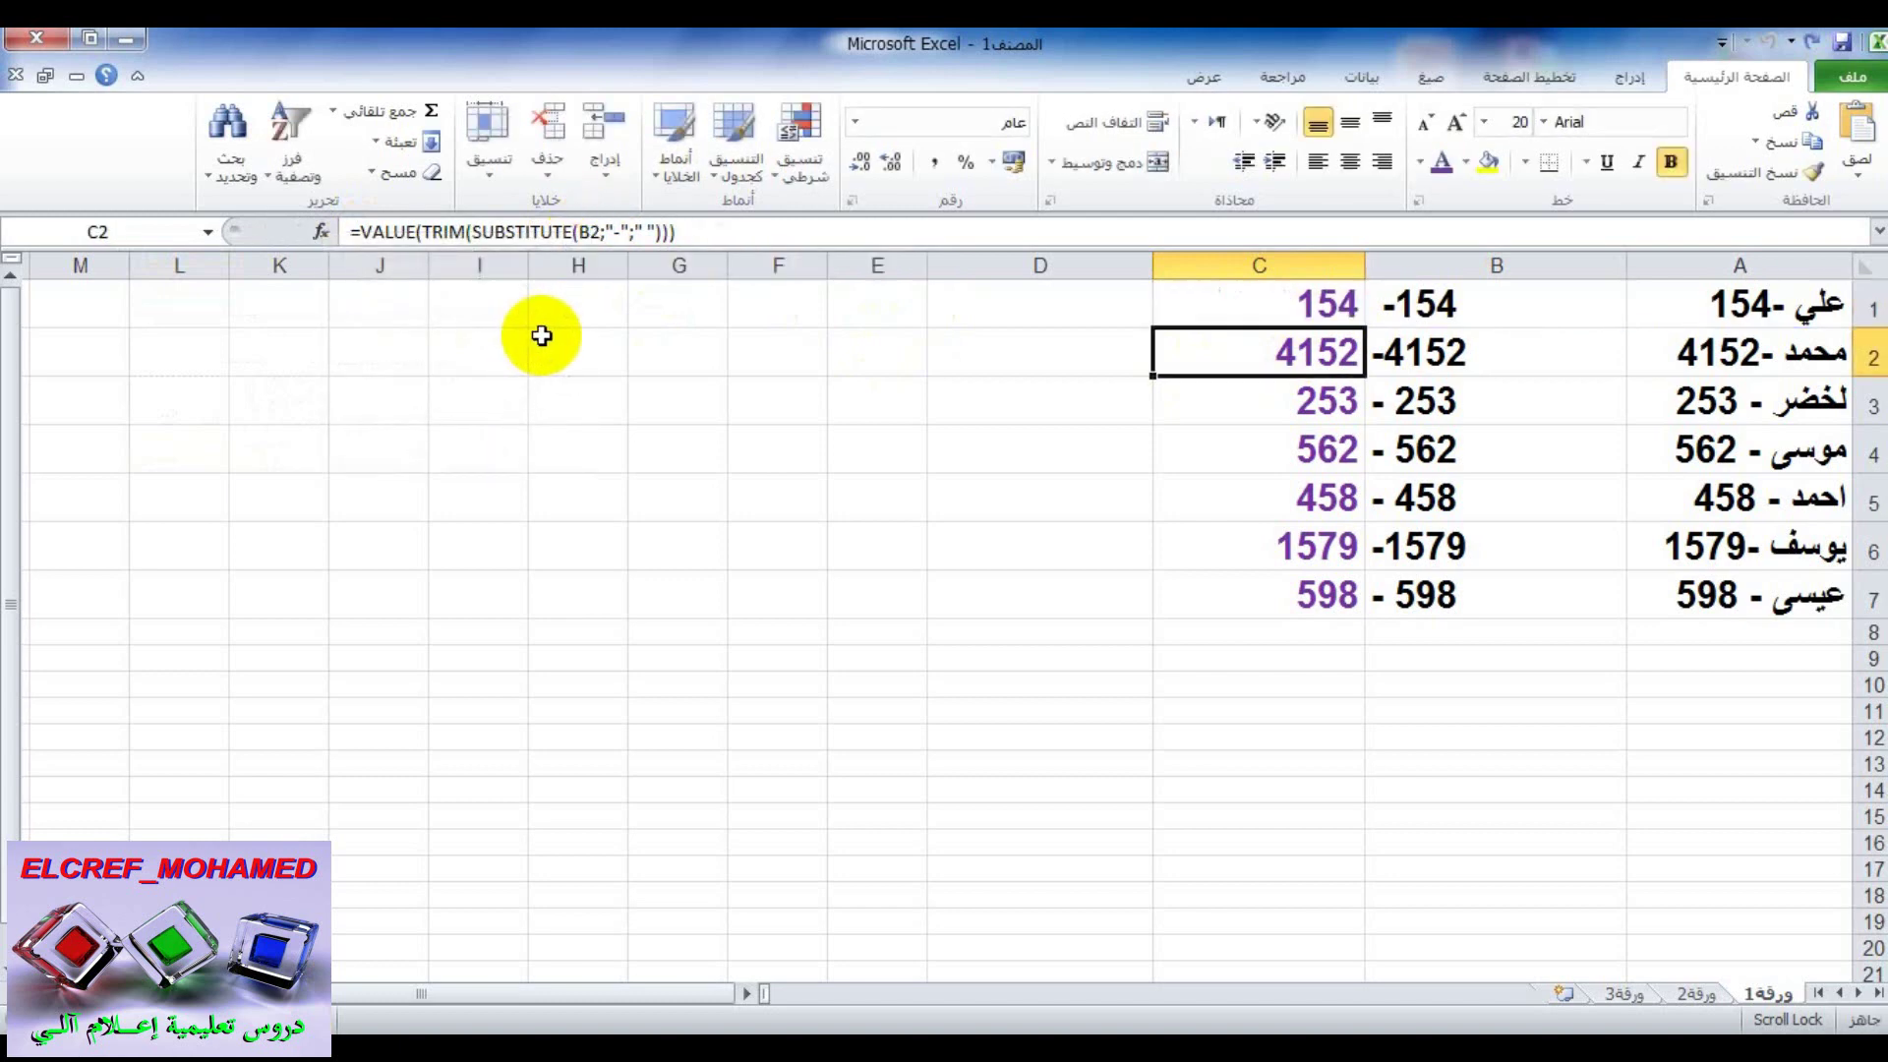
# Check the A1 reference in C1's nested formula without changing it and fill the formula down through C7.
pyautogui.click(1231, 312)
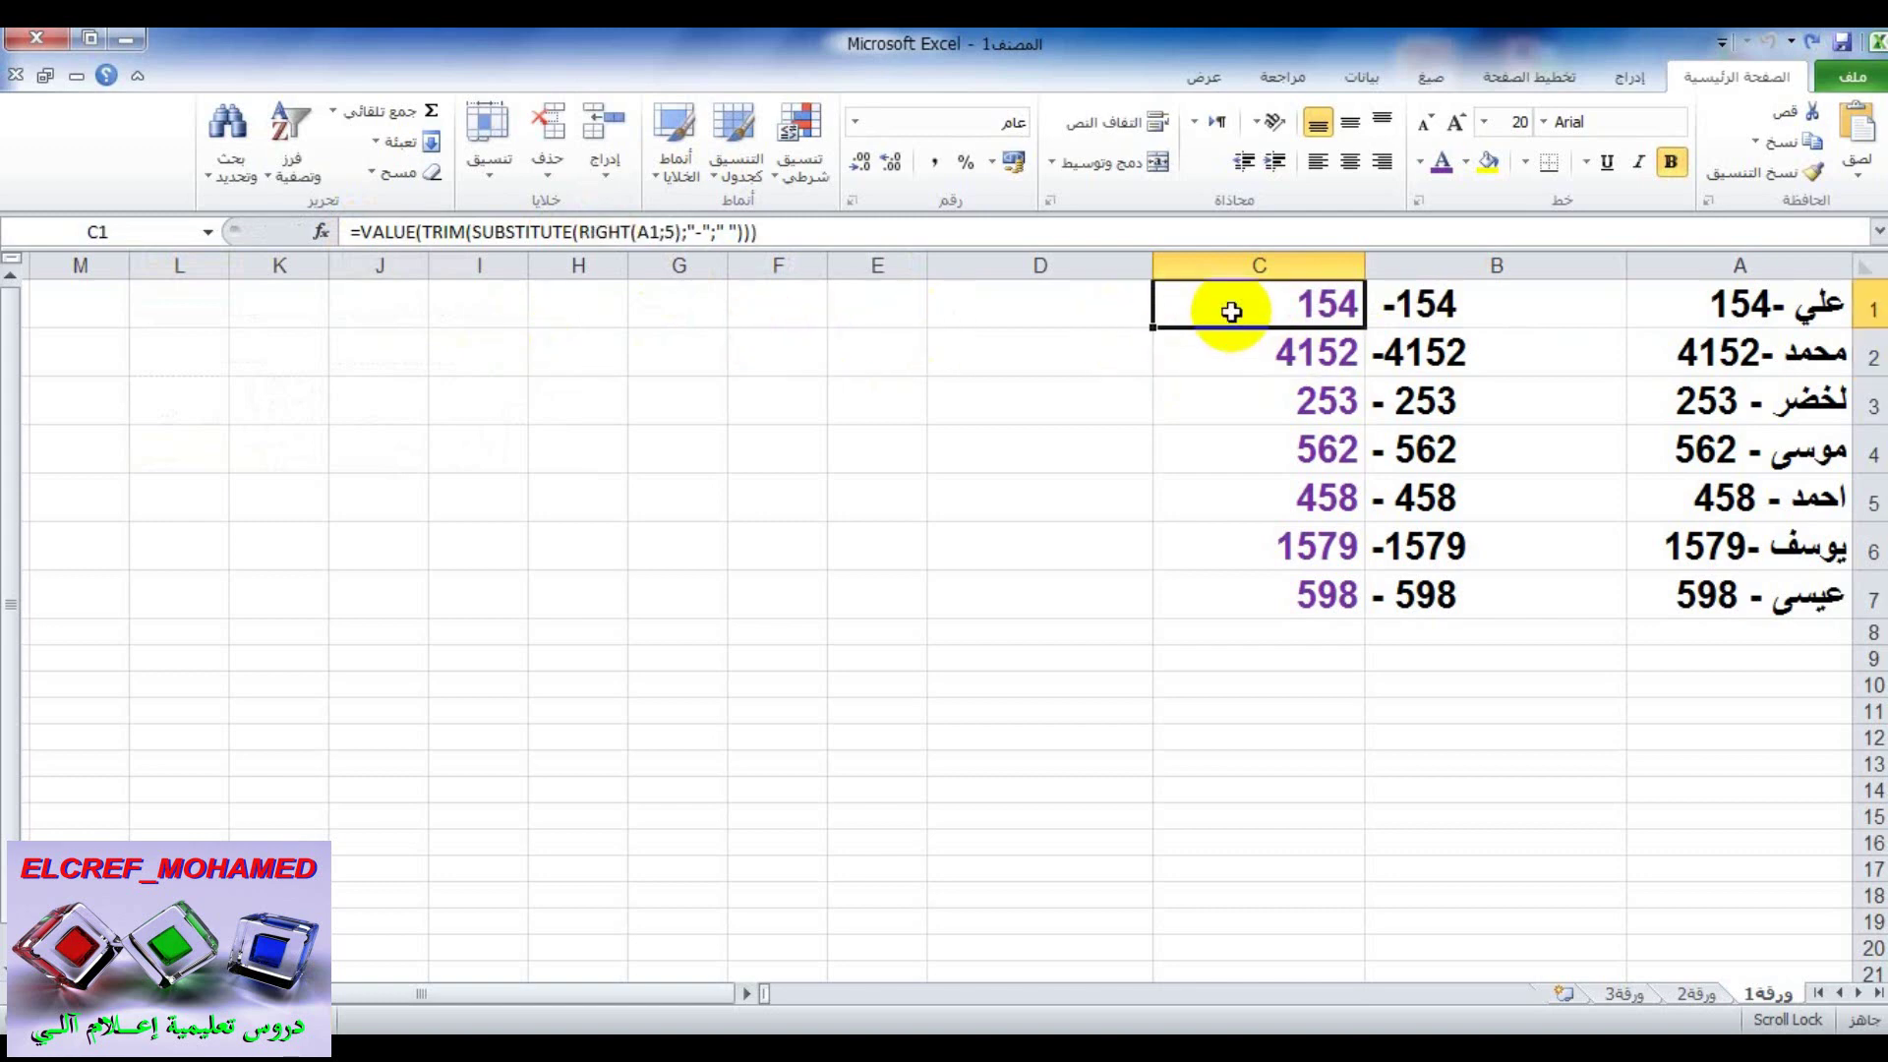
pyautogui.doubleClick(1157, 328)
pyautogui.click(1219, 307)
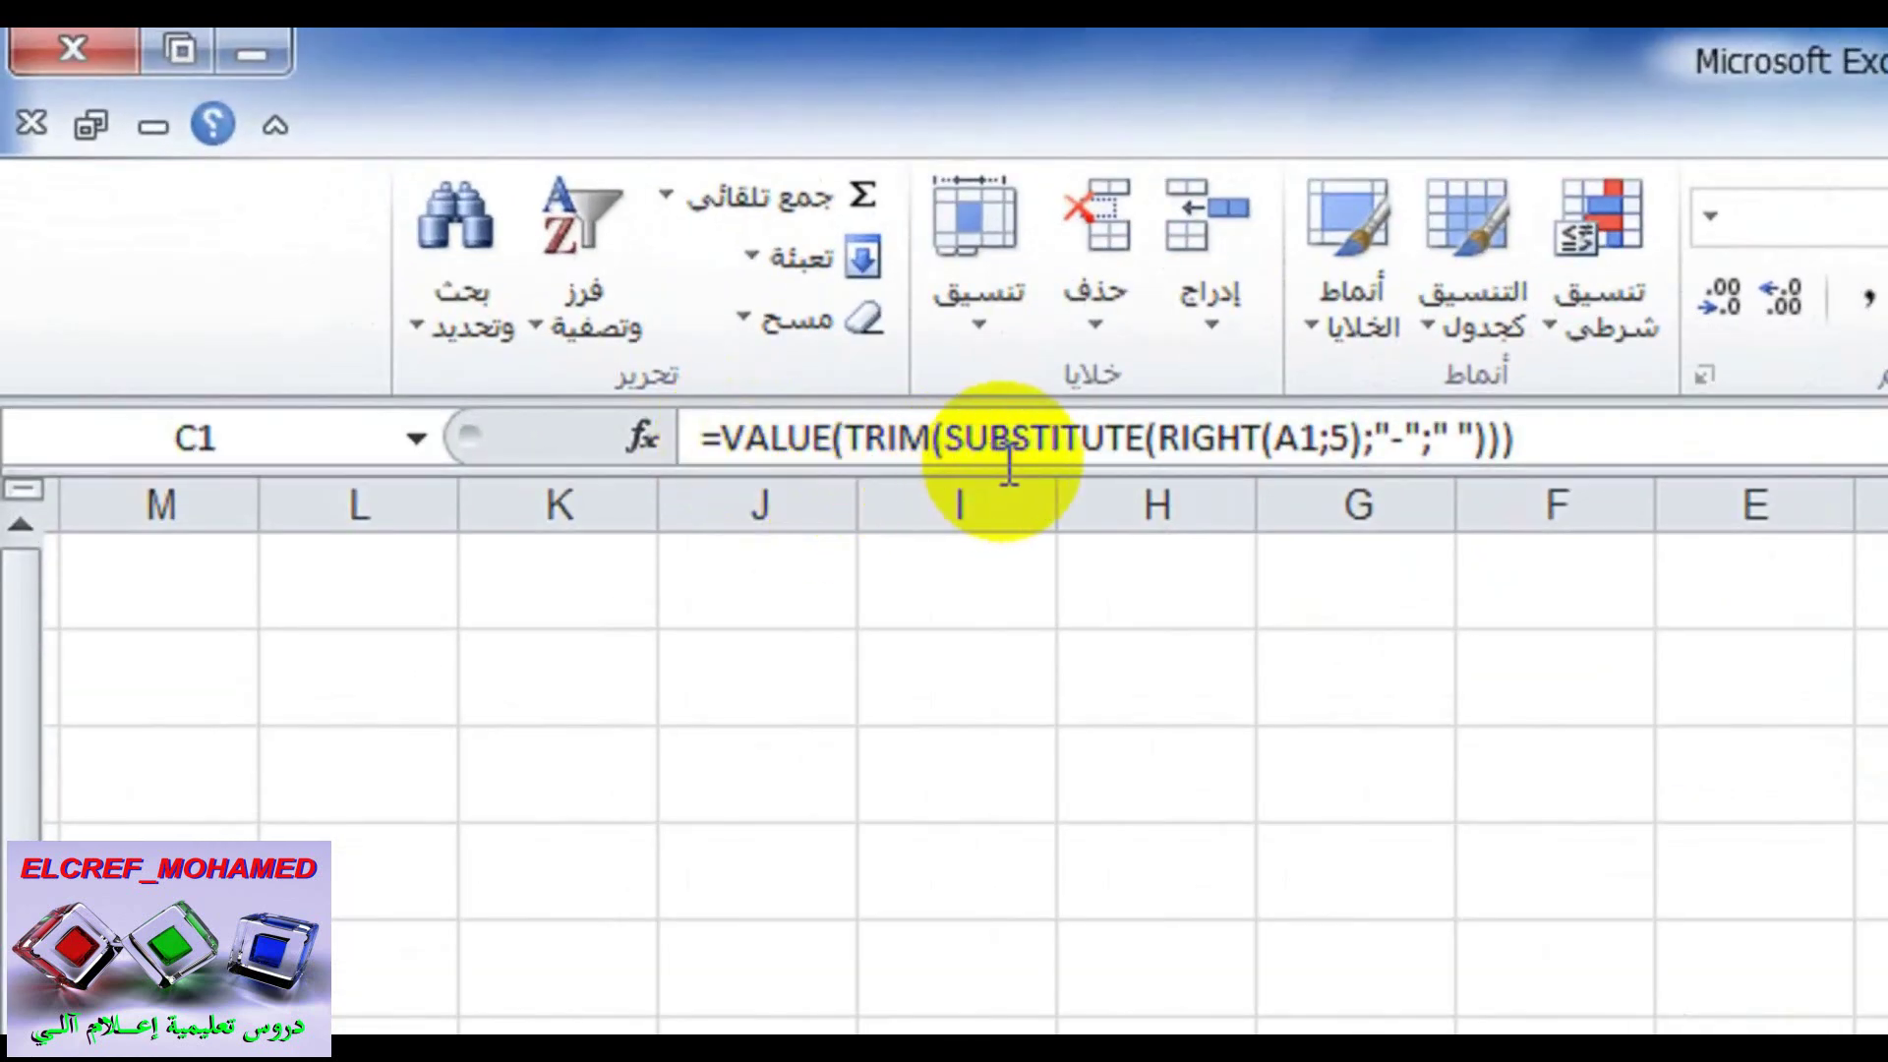
pyautogui.click(1323, 438)
pyautogui.doubleClick(1317, 437)
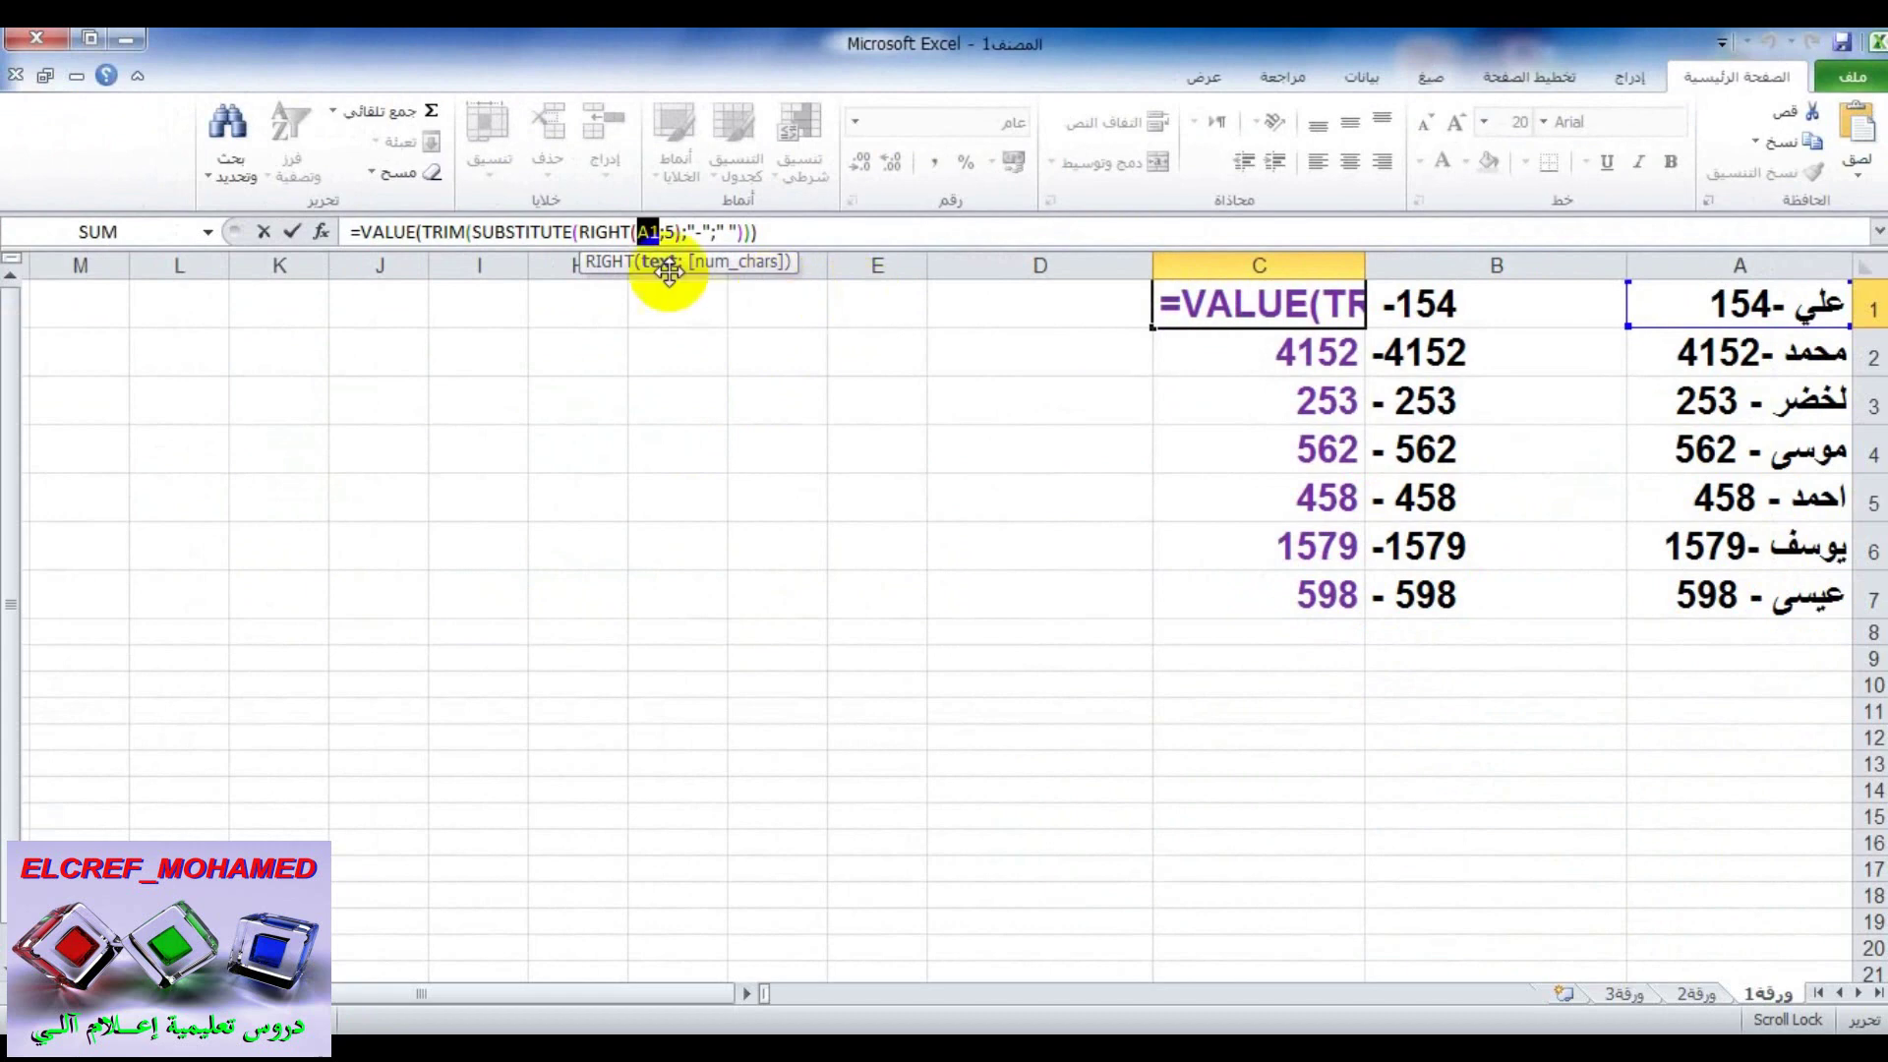
pyautogui.click(776, 233)
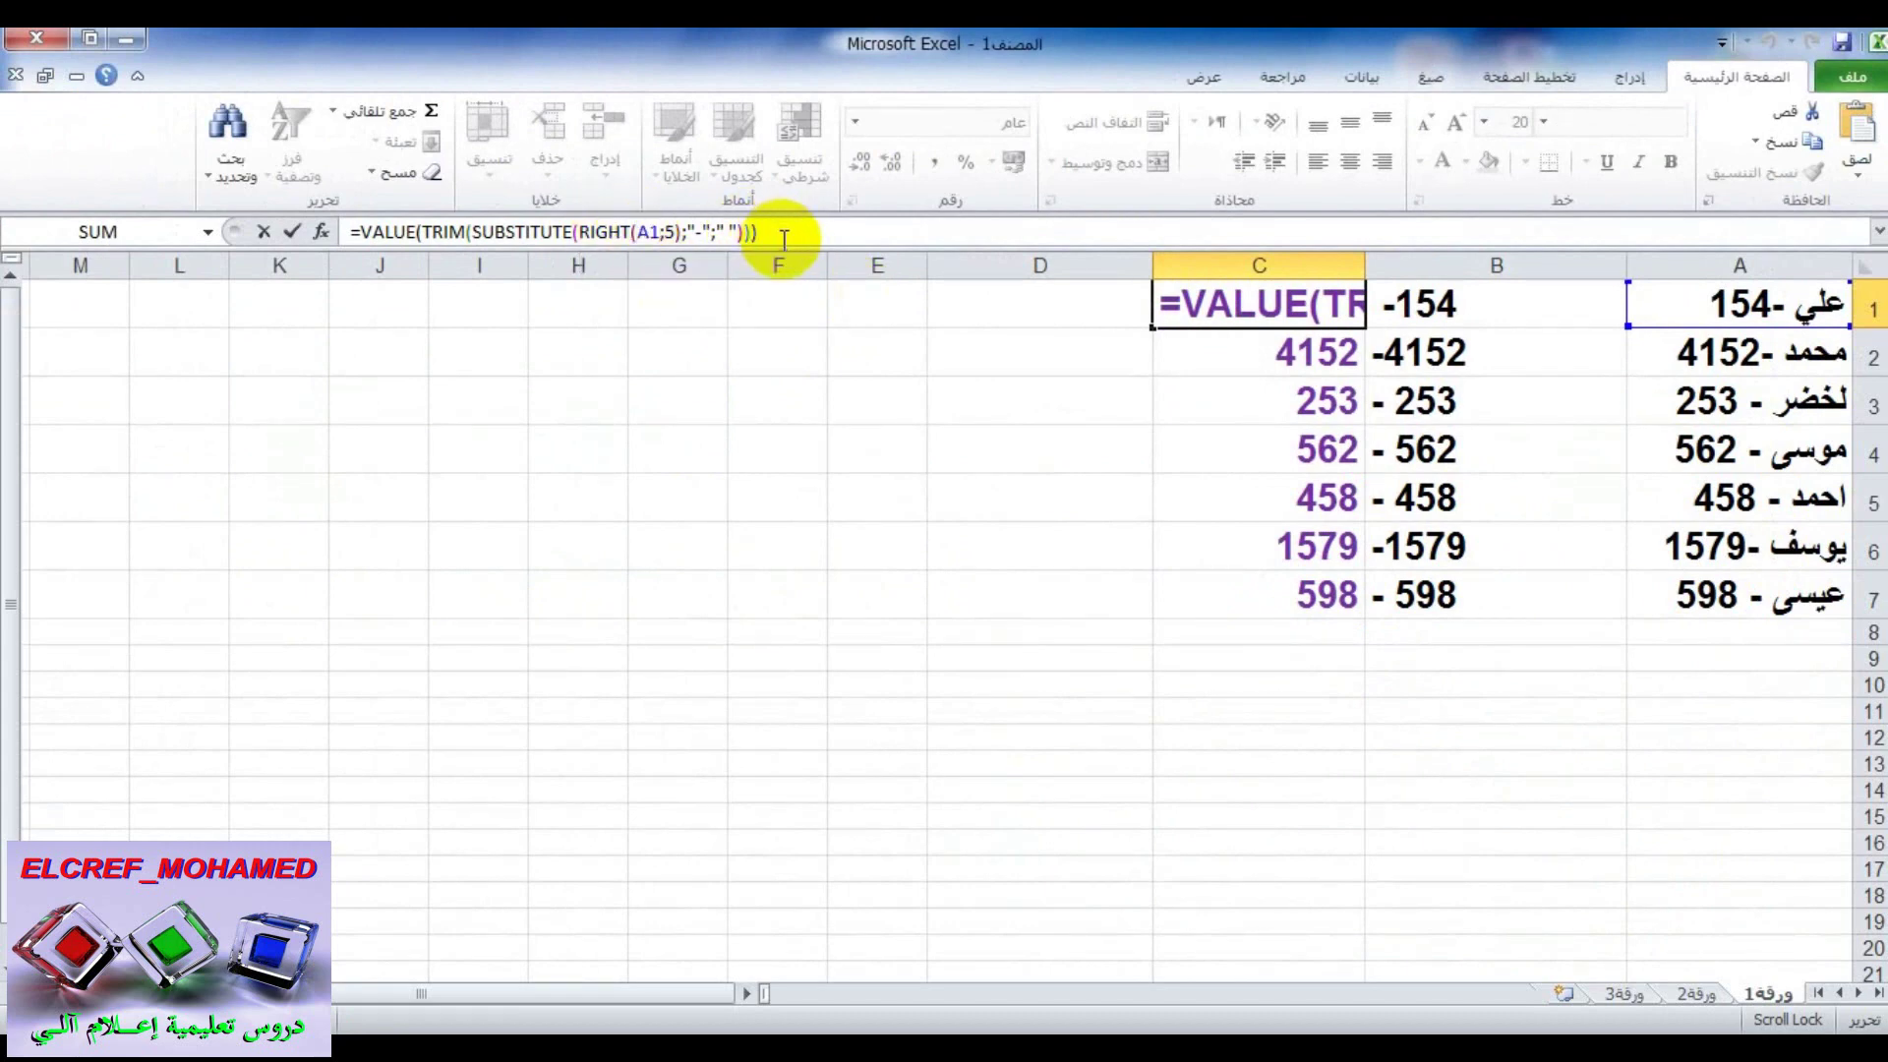
pyautogui.press('Return')
pyautogui.click(1214, 301)
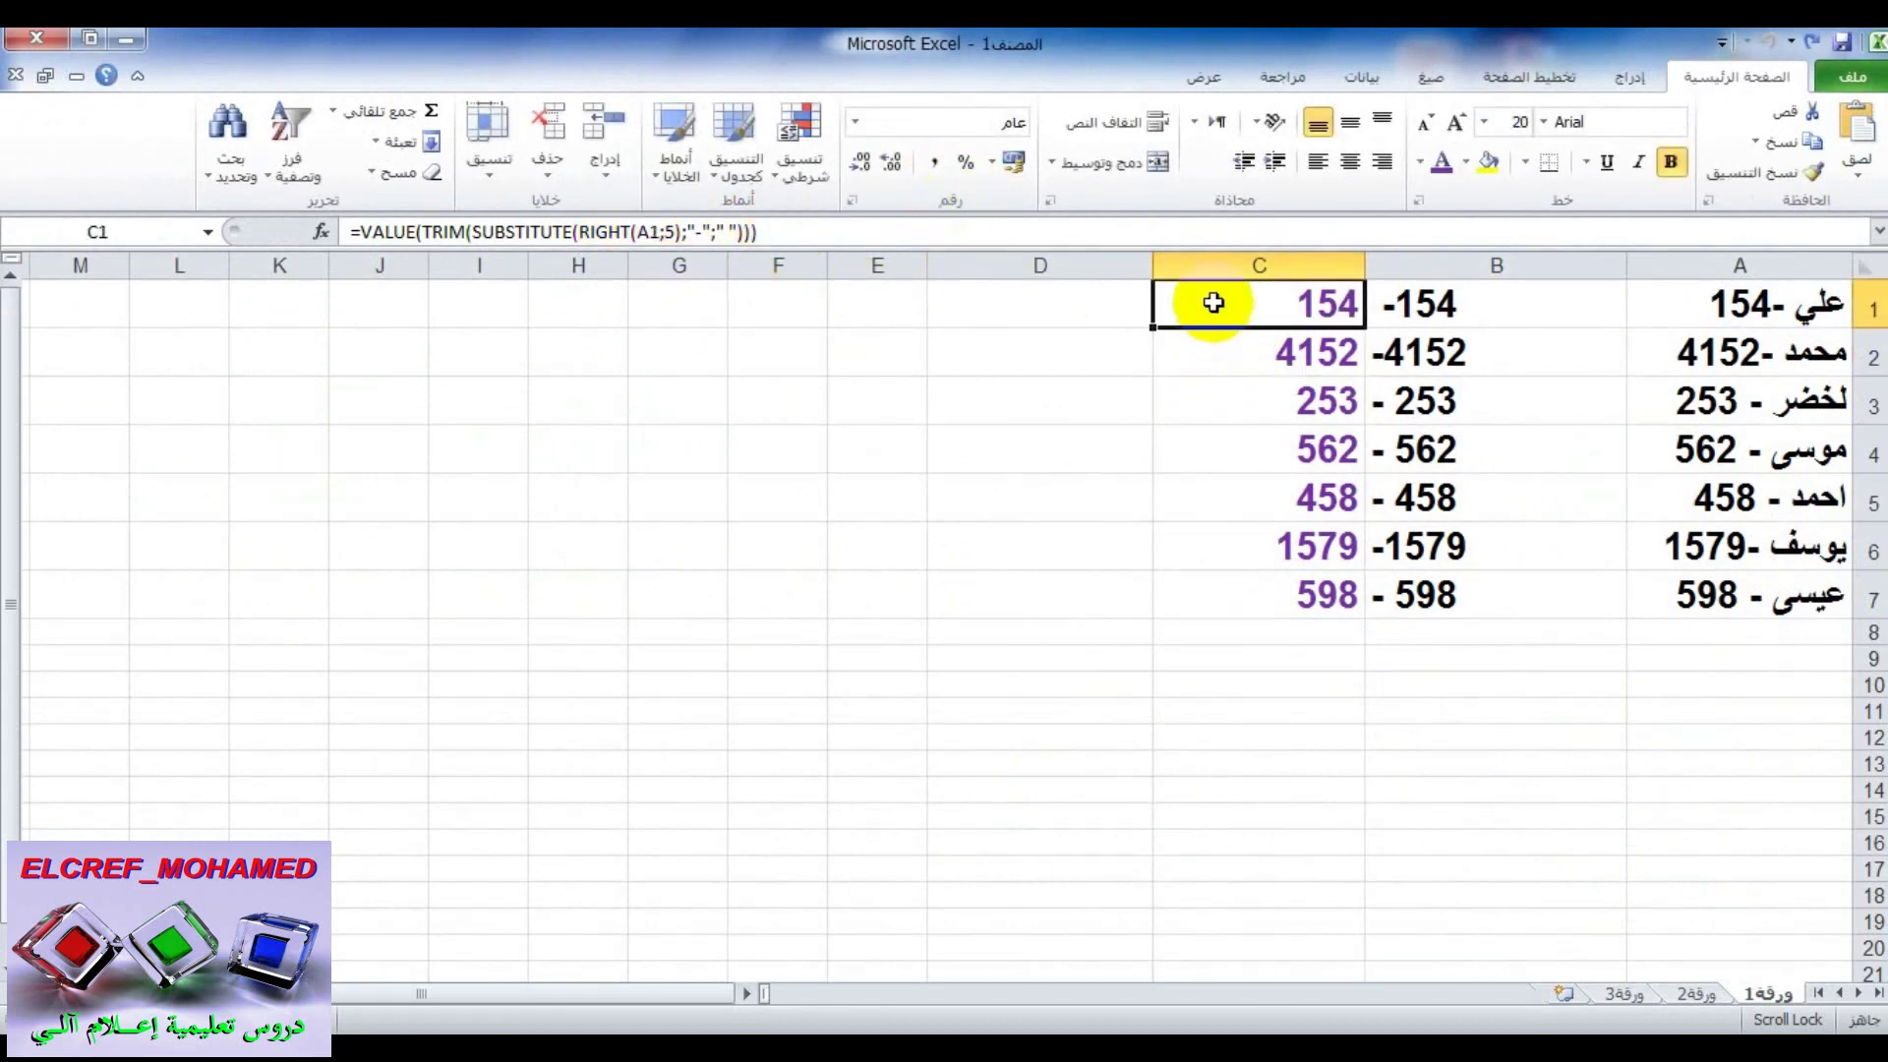
pyautogui.doubleClick(1156, 324)
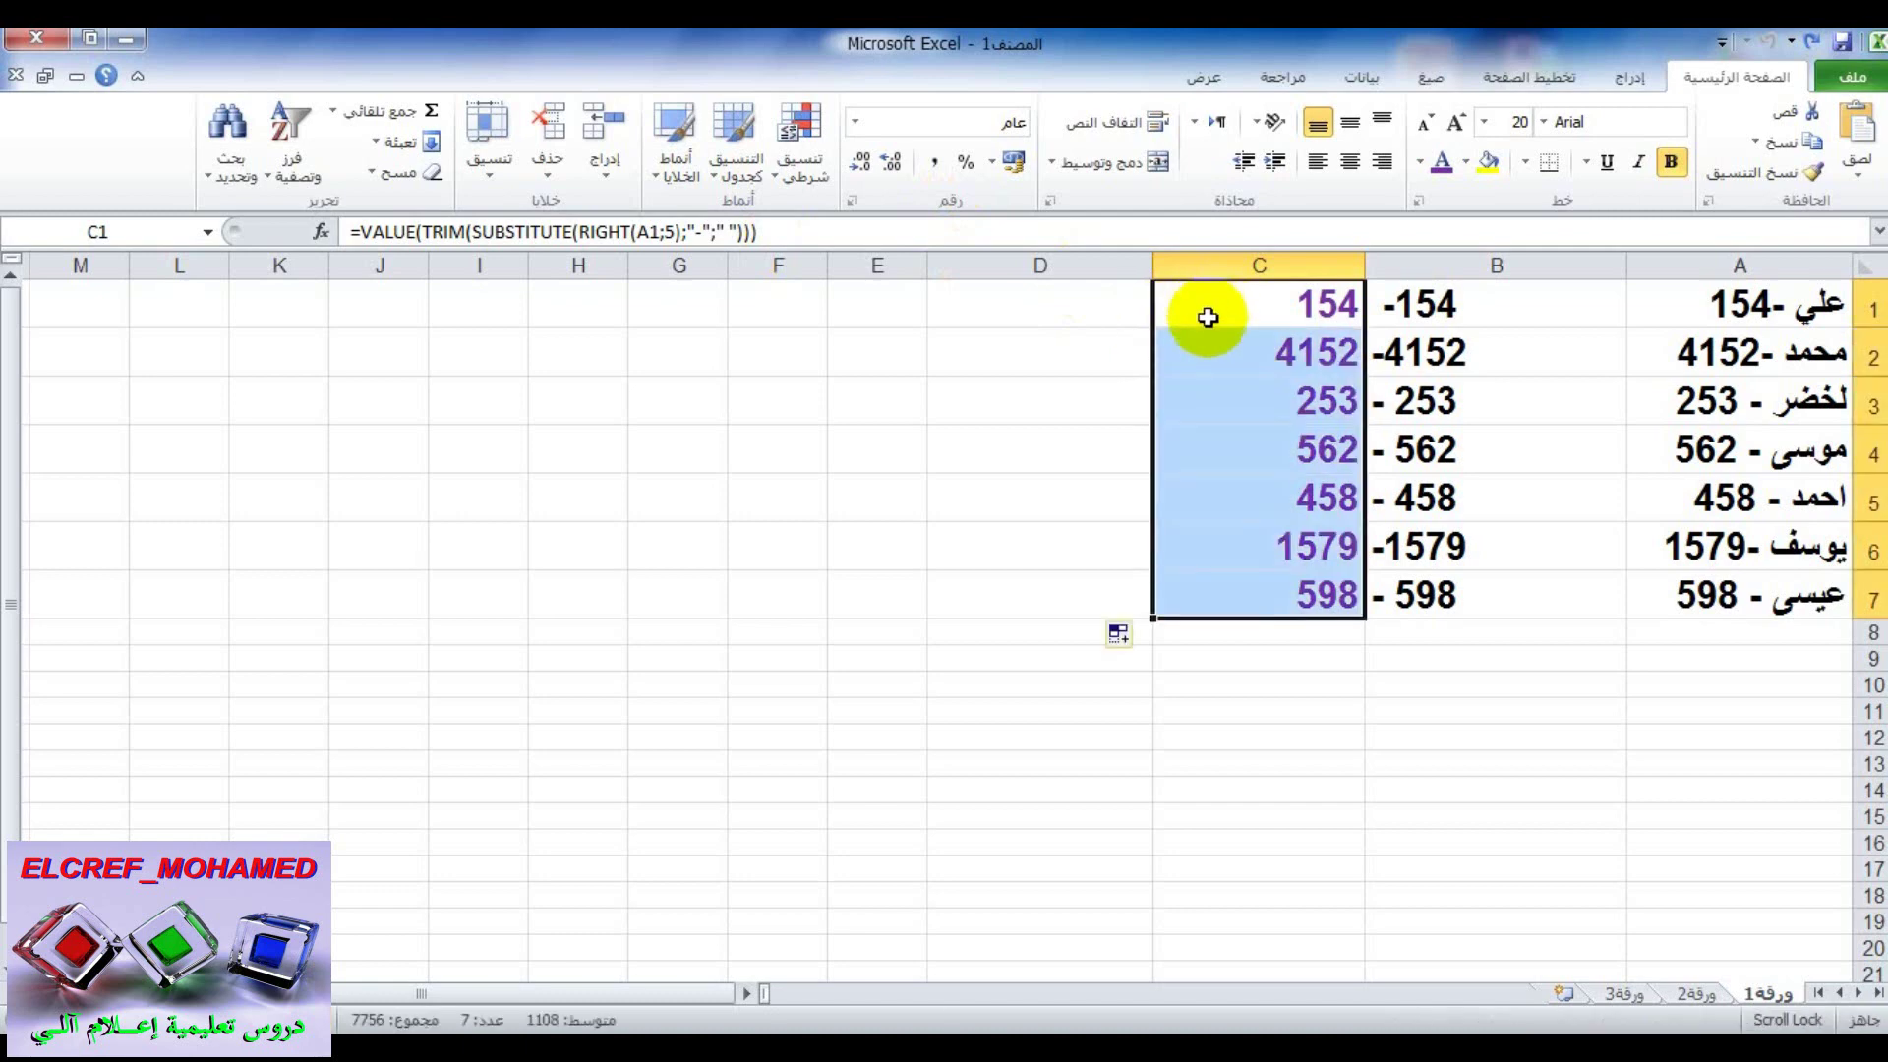
# Delete the RIGHT helper column B and select cell B1 to review its formula.
pyautogui.click(1547, 263)
pyautogui.rightClick(1546, 267)
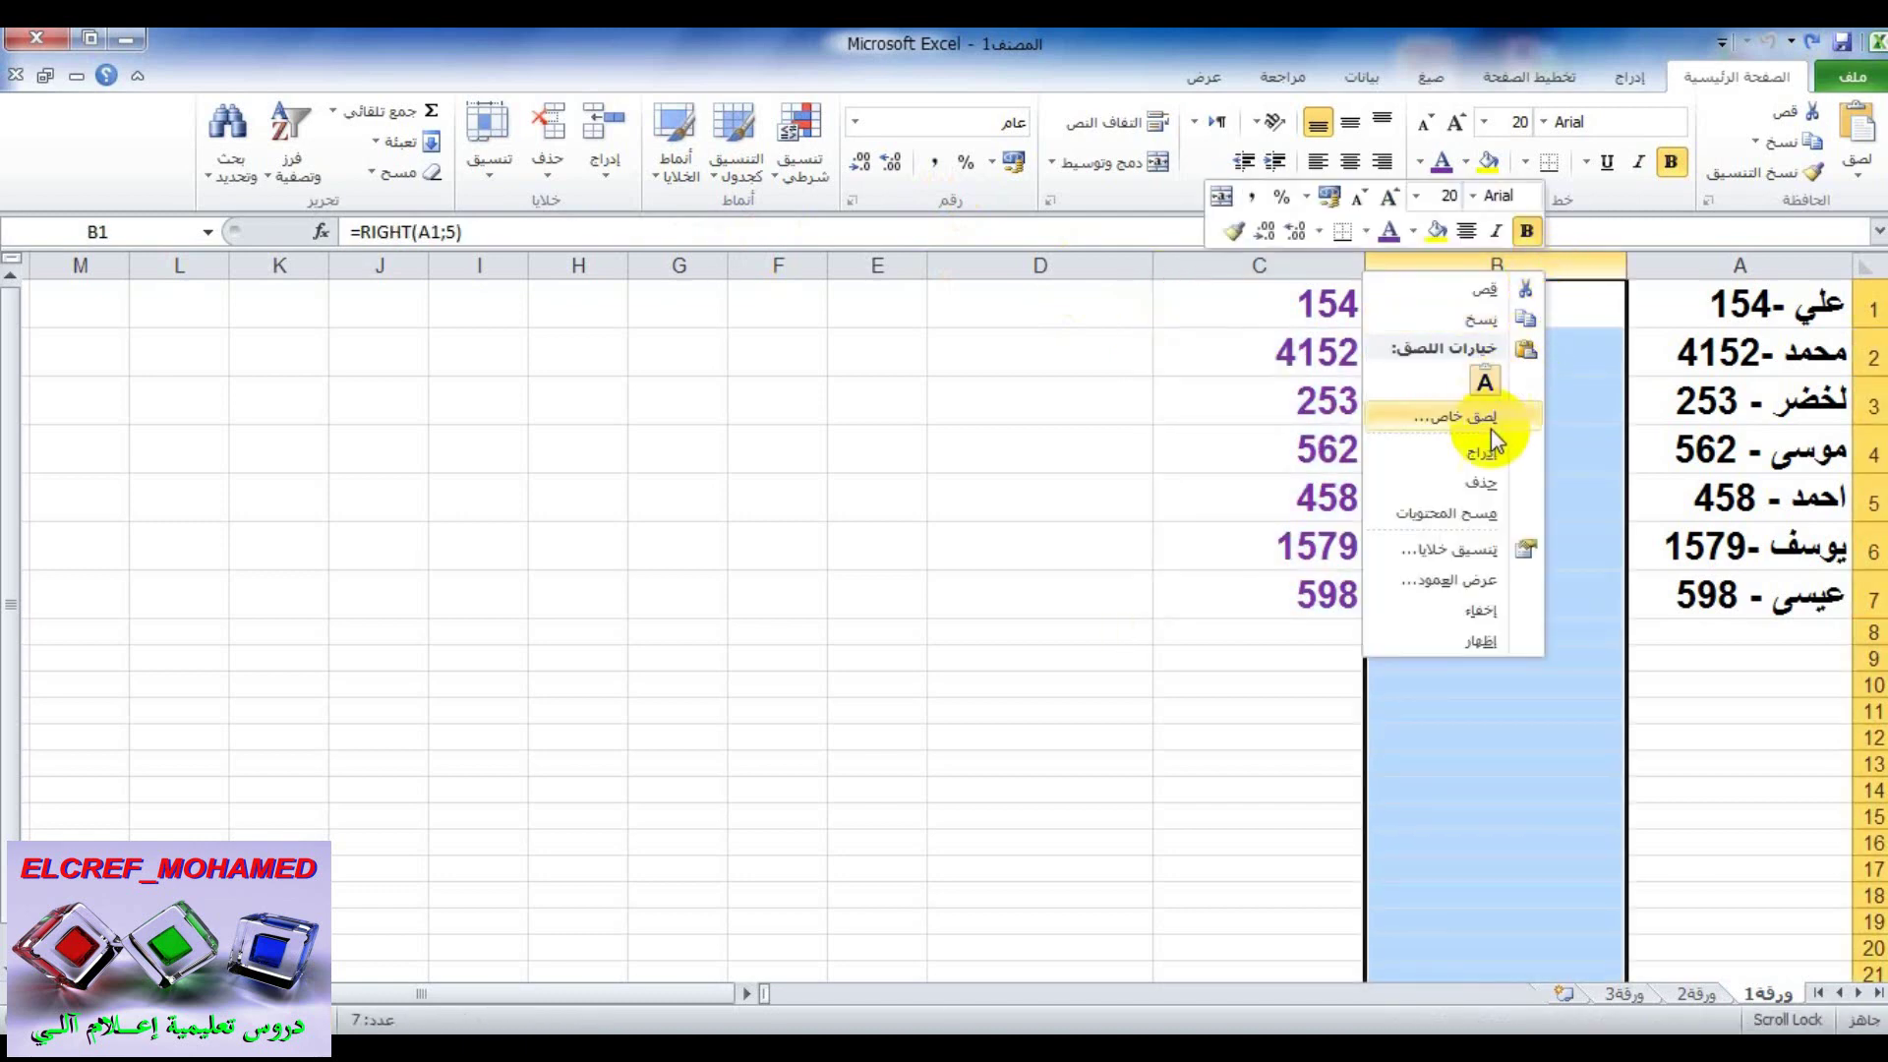
pyautogui.click(1465, 483)
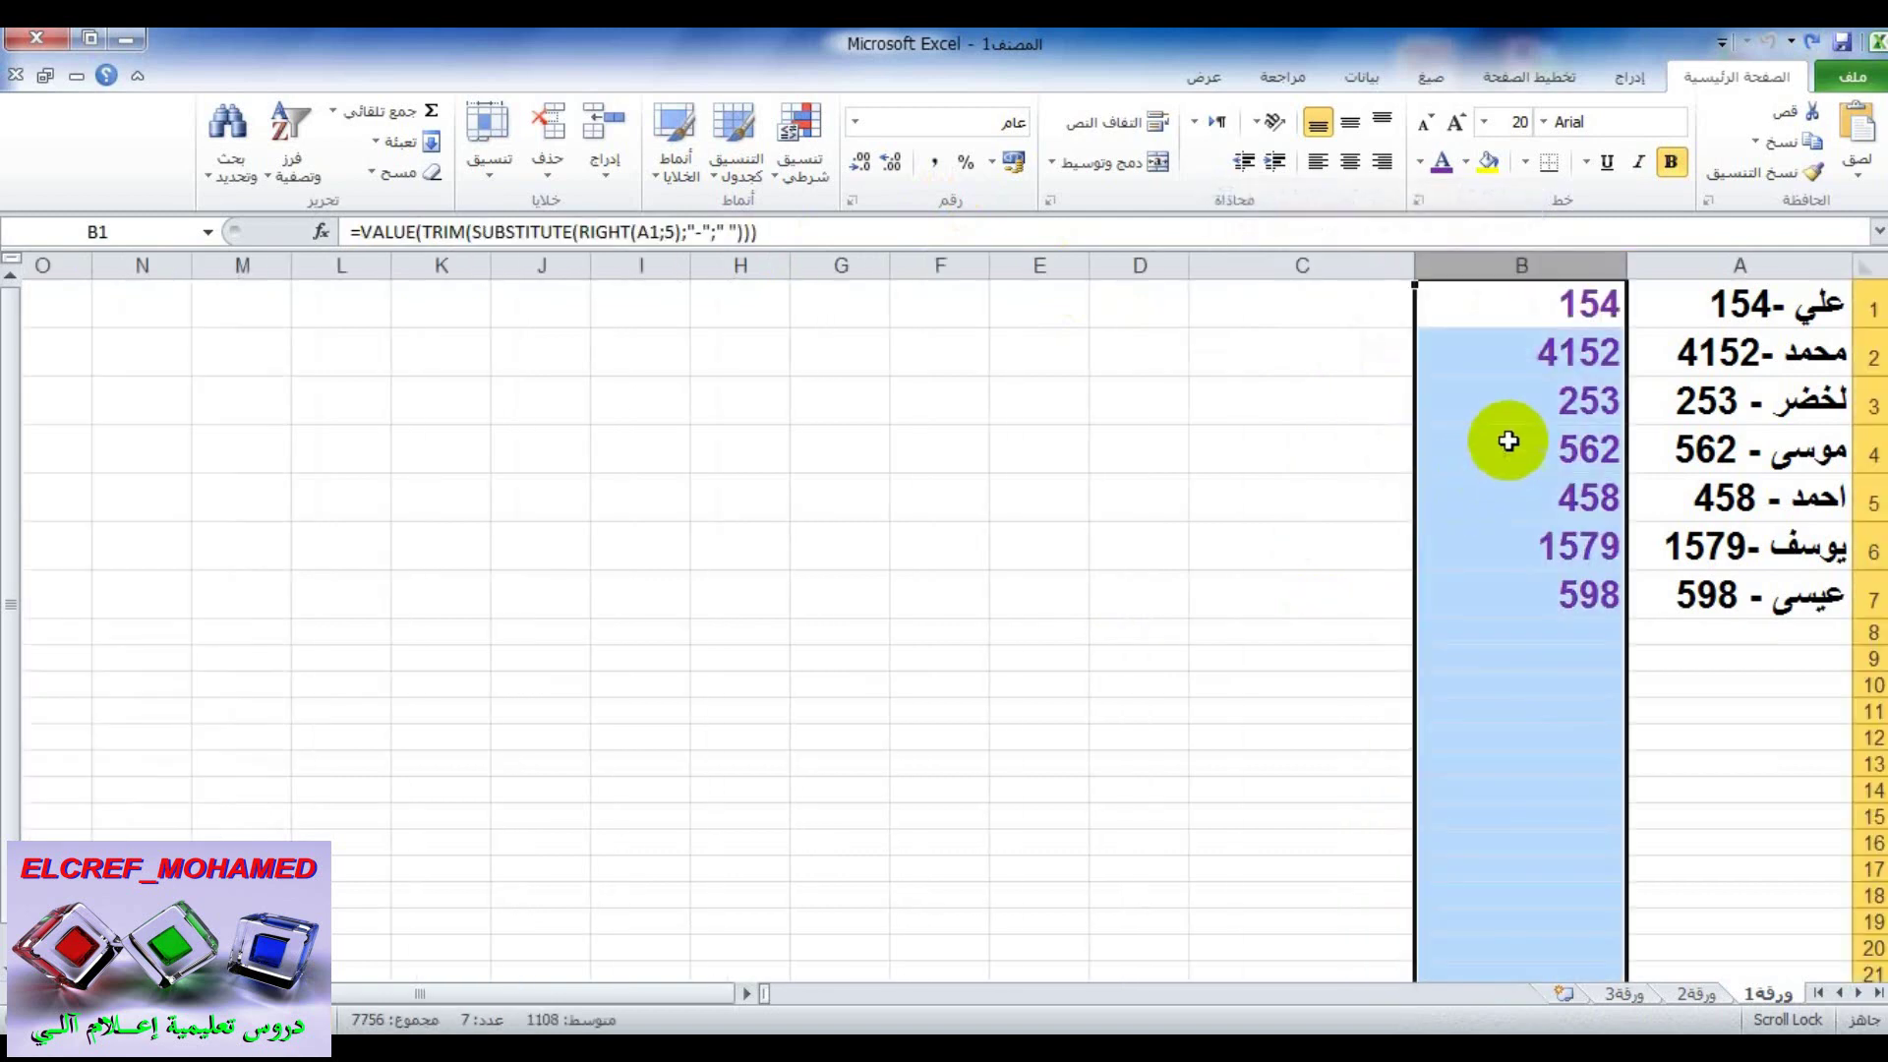
pyautogui.click(1477, 304)
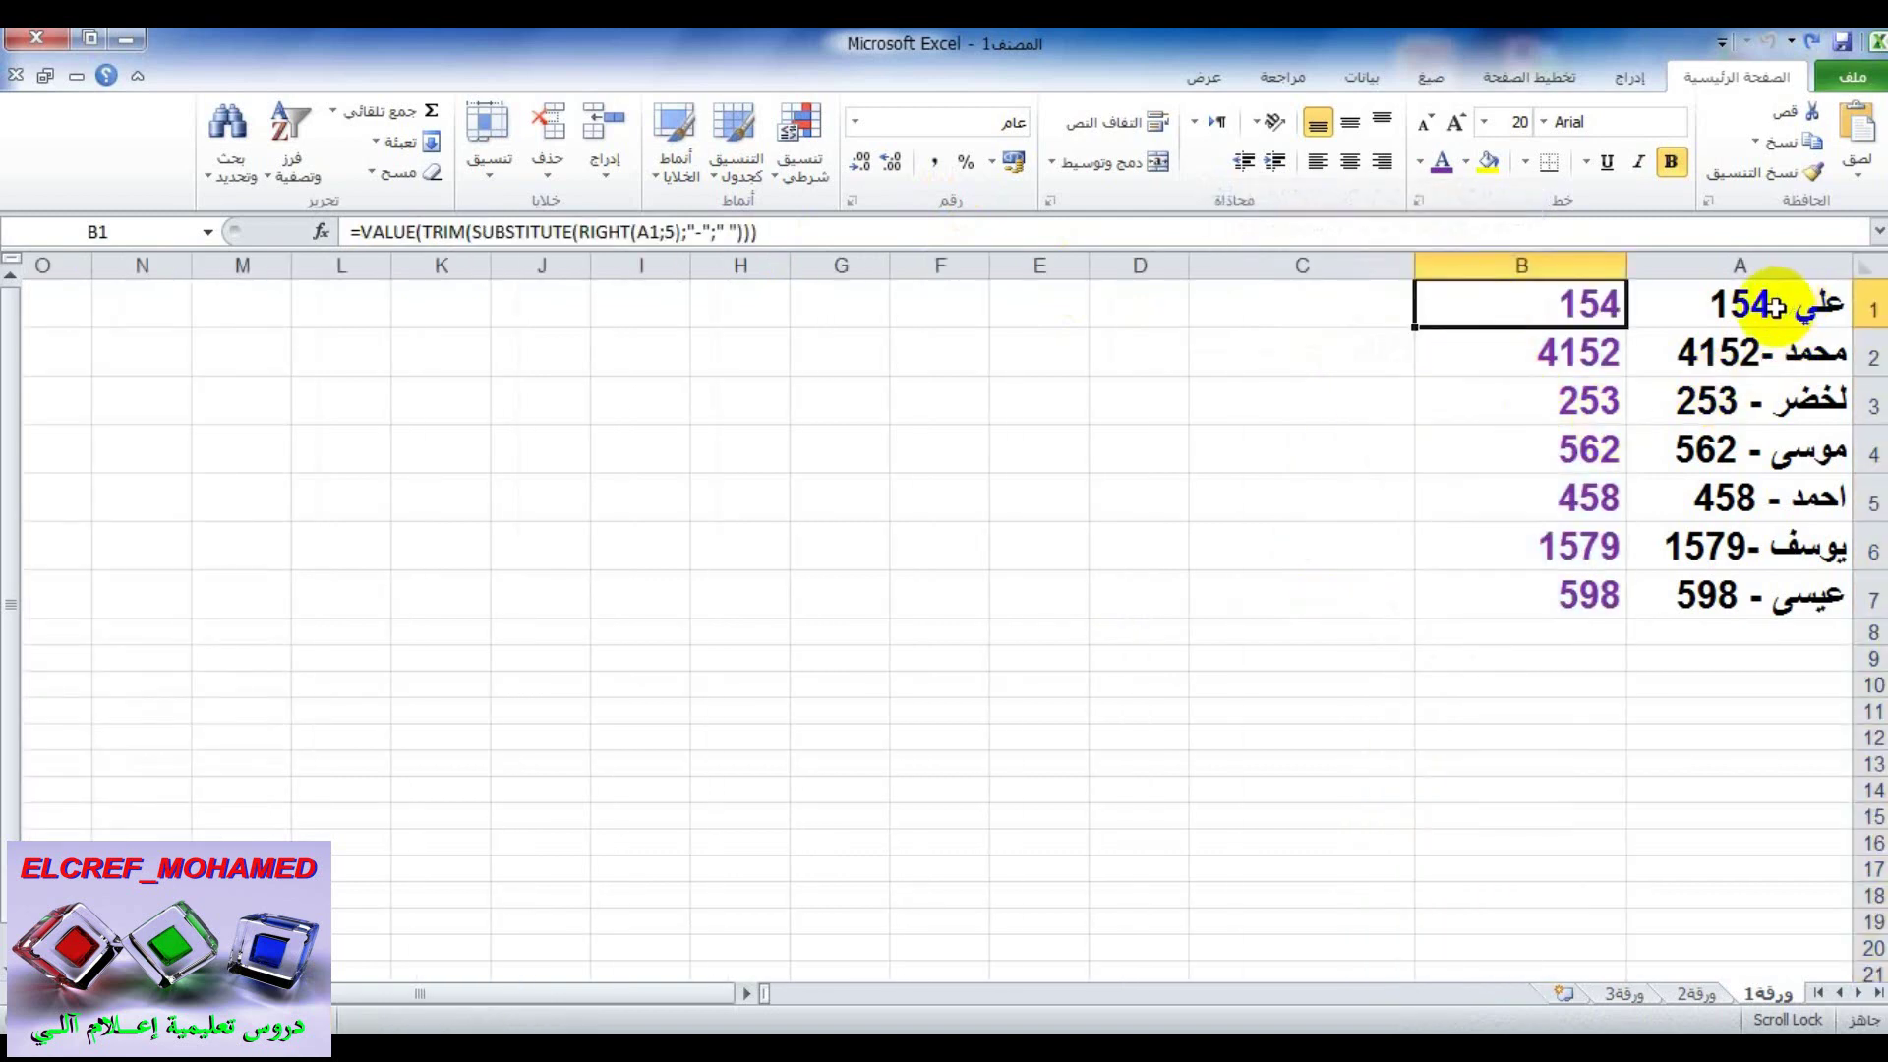
pyautogui.moveTo(809, 233); pyautogui.dragTo(337, 232)
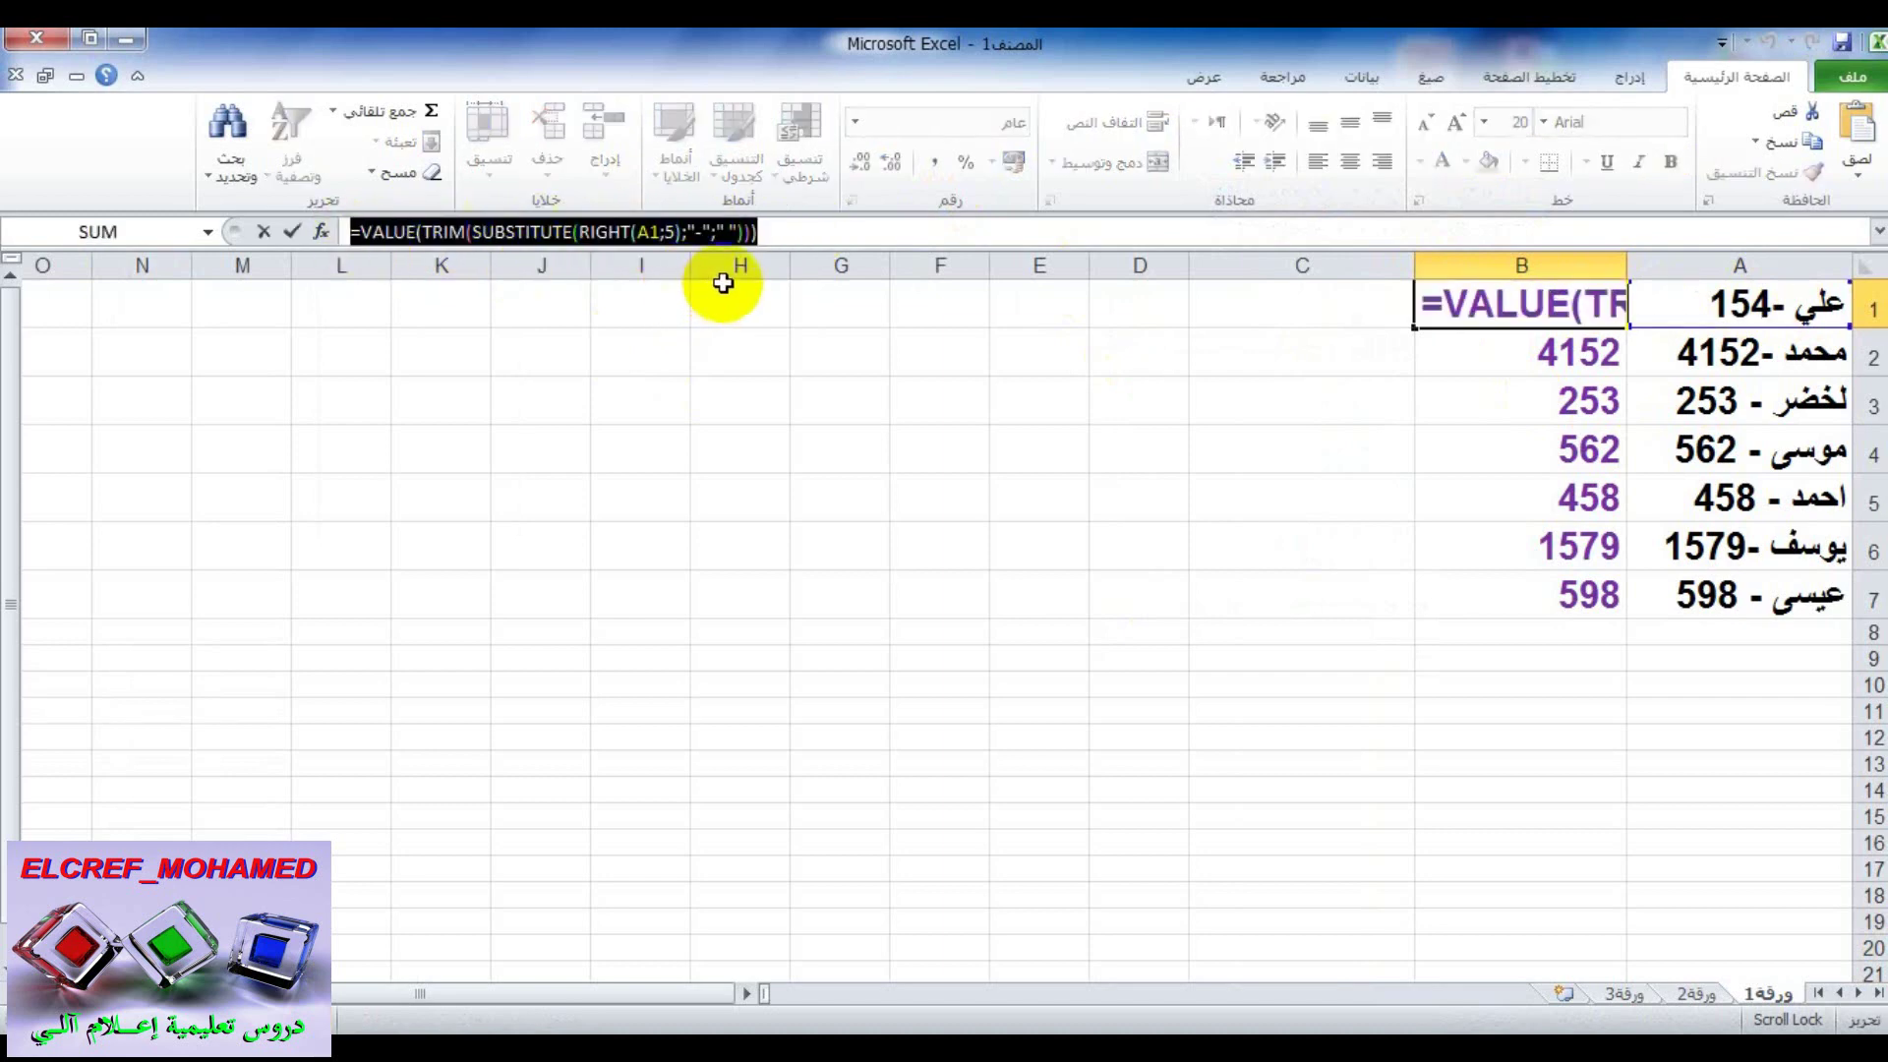
pyautogui.write('=')
pyautogui.click(1577, 351)
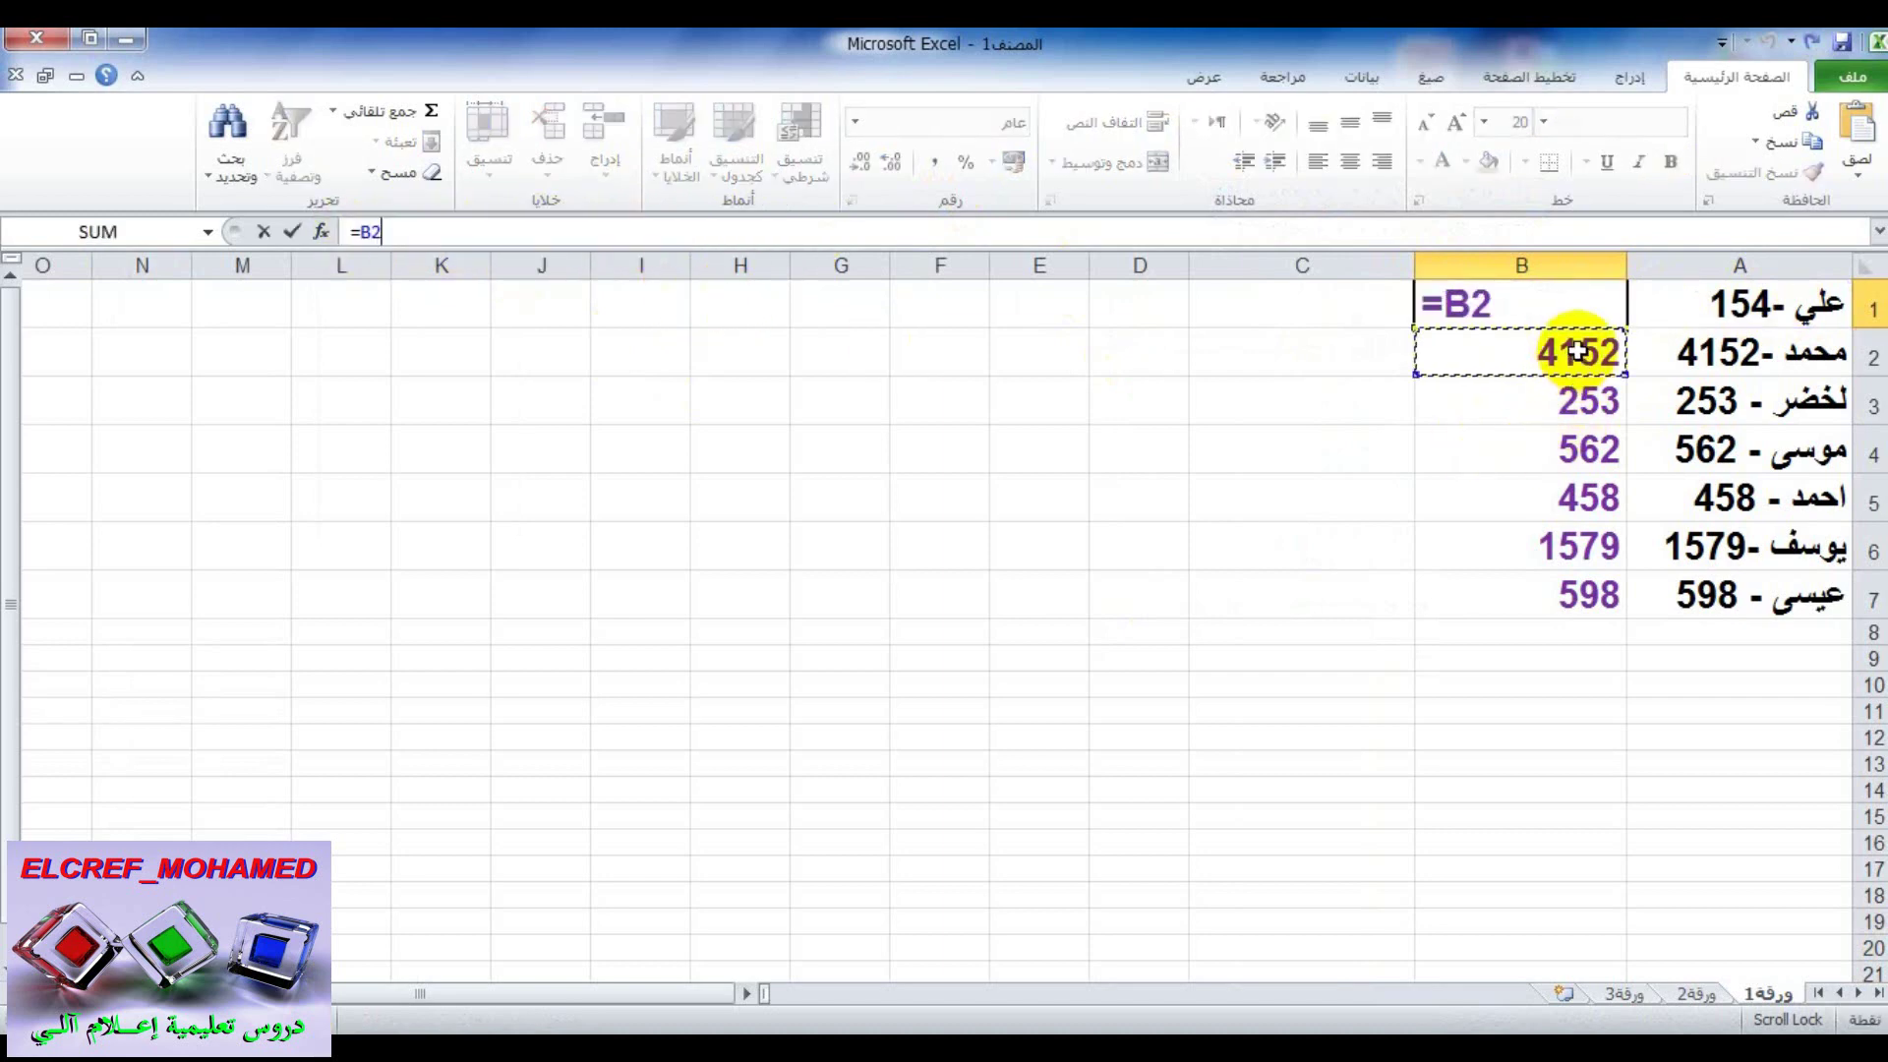
pyautogui.press('Escape')
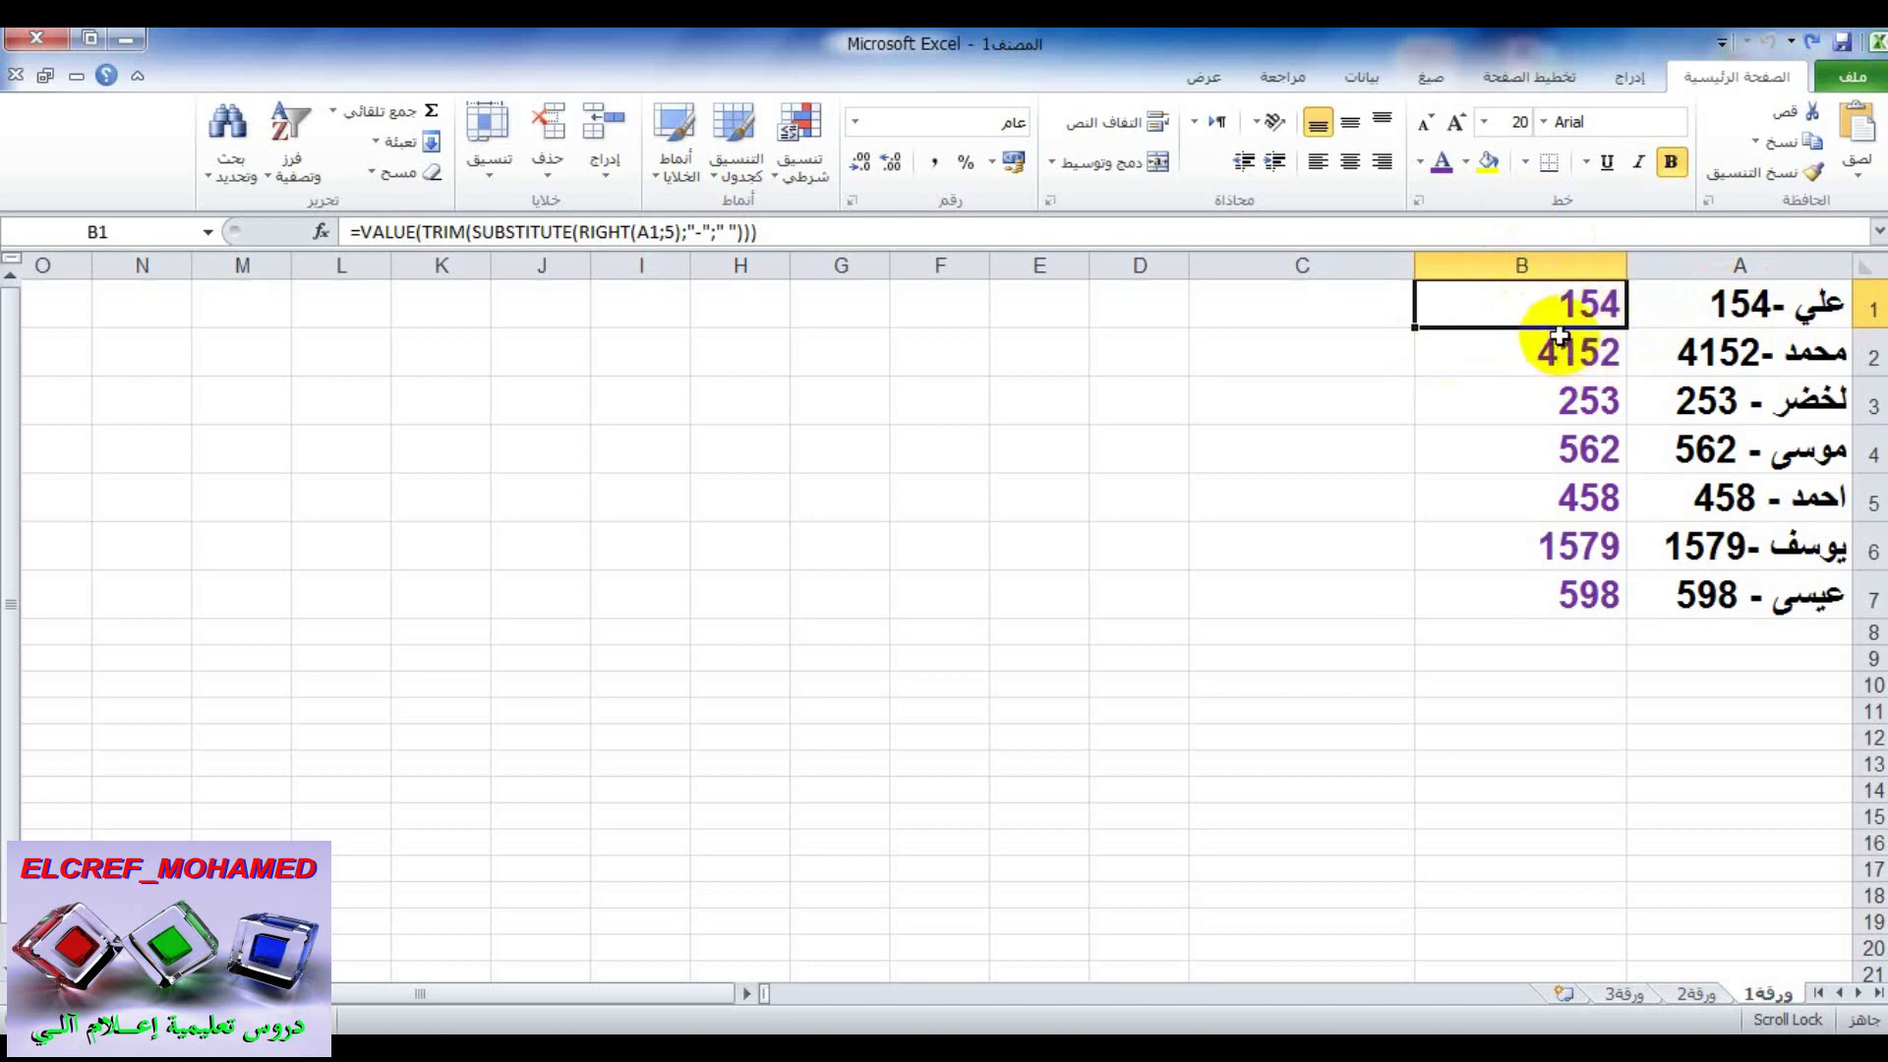
# Select the cell range A1:C7 covering the source text and the extracted numbers.
pyautogui.moveTo(1377, 299); pyautogui.dragTo(1753, 613)
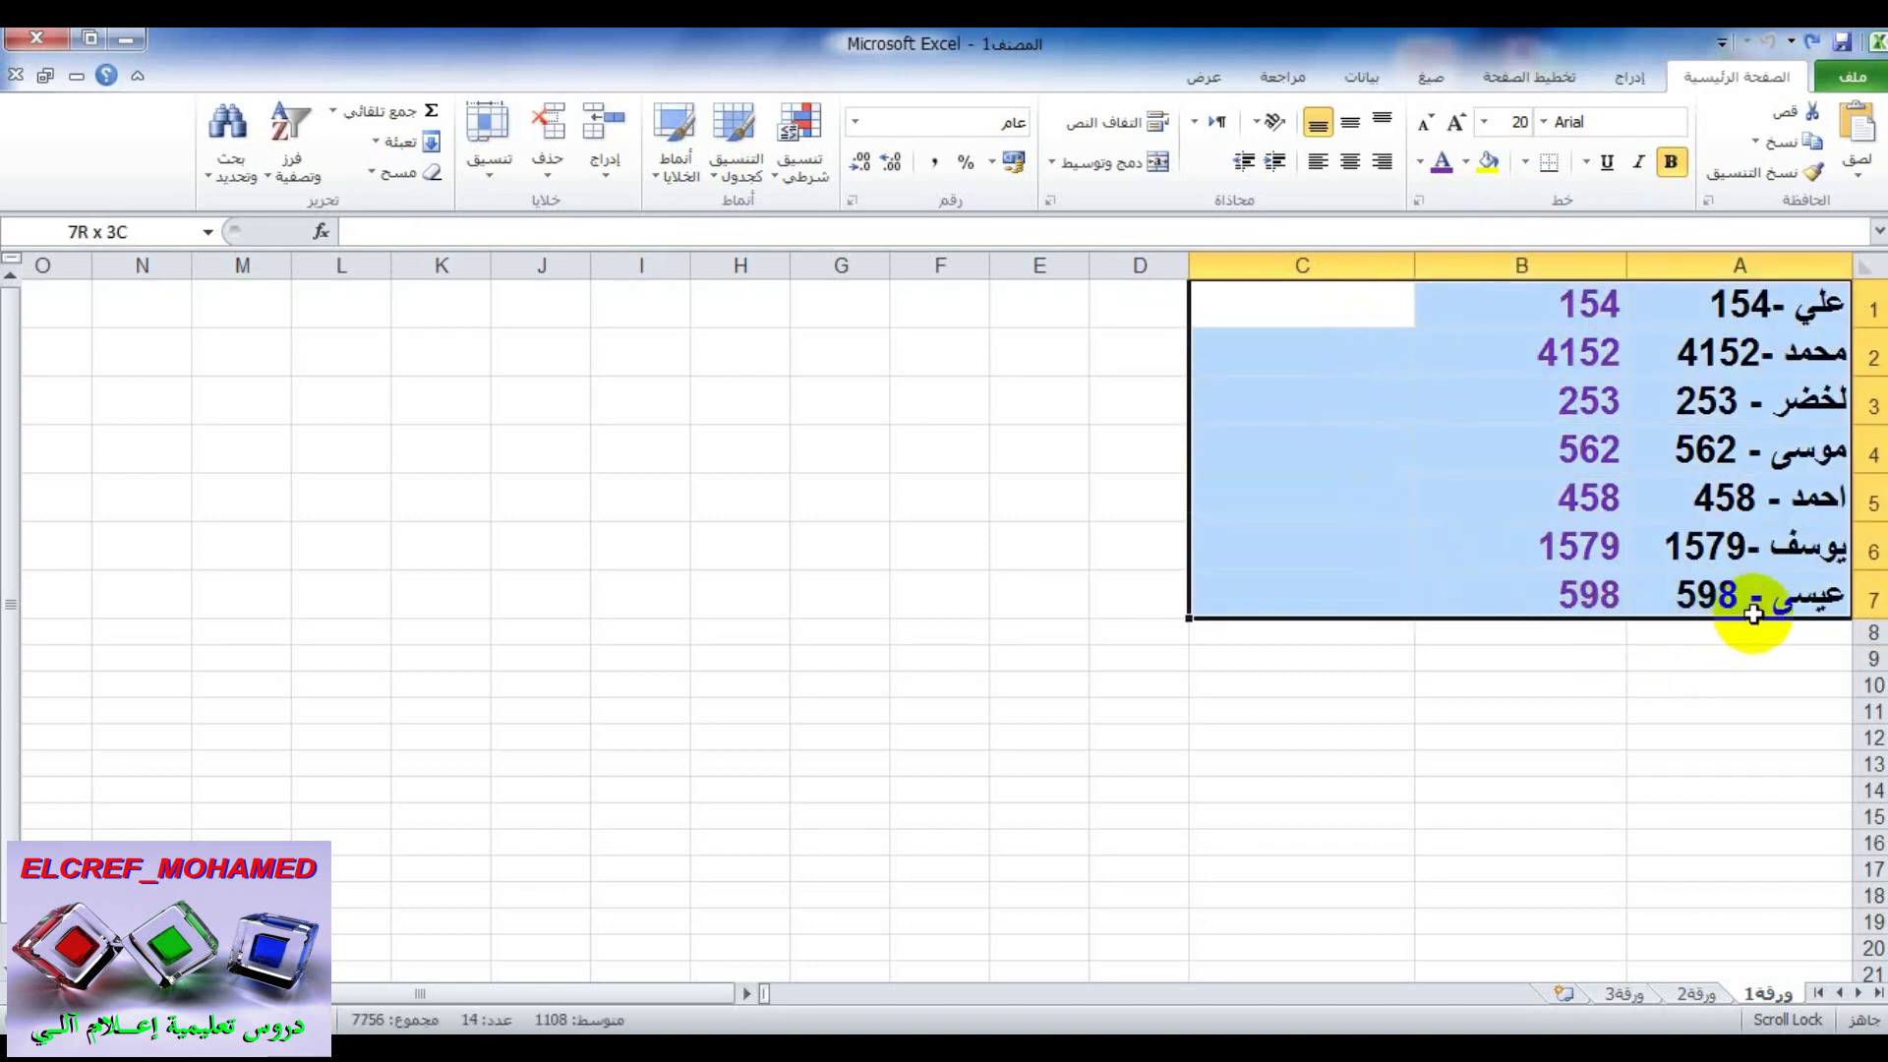